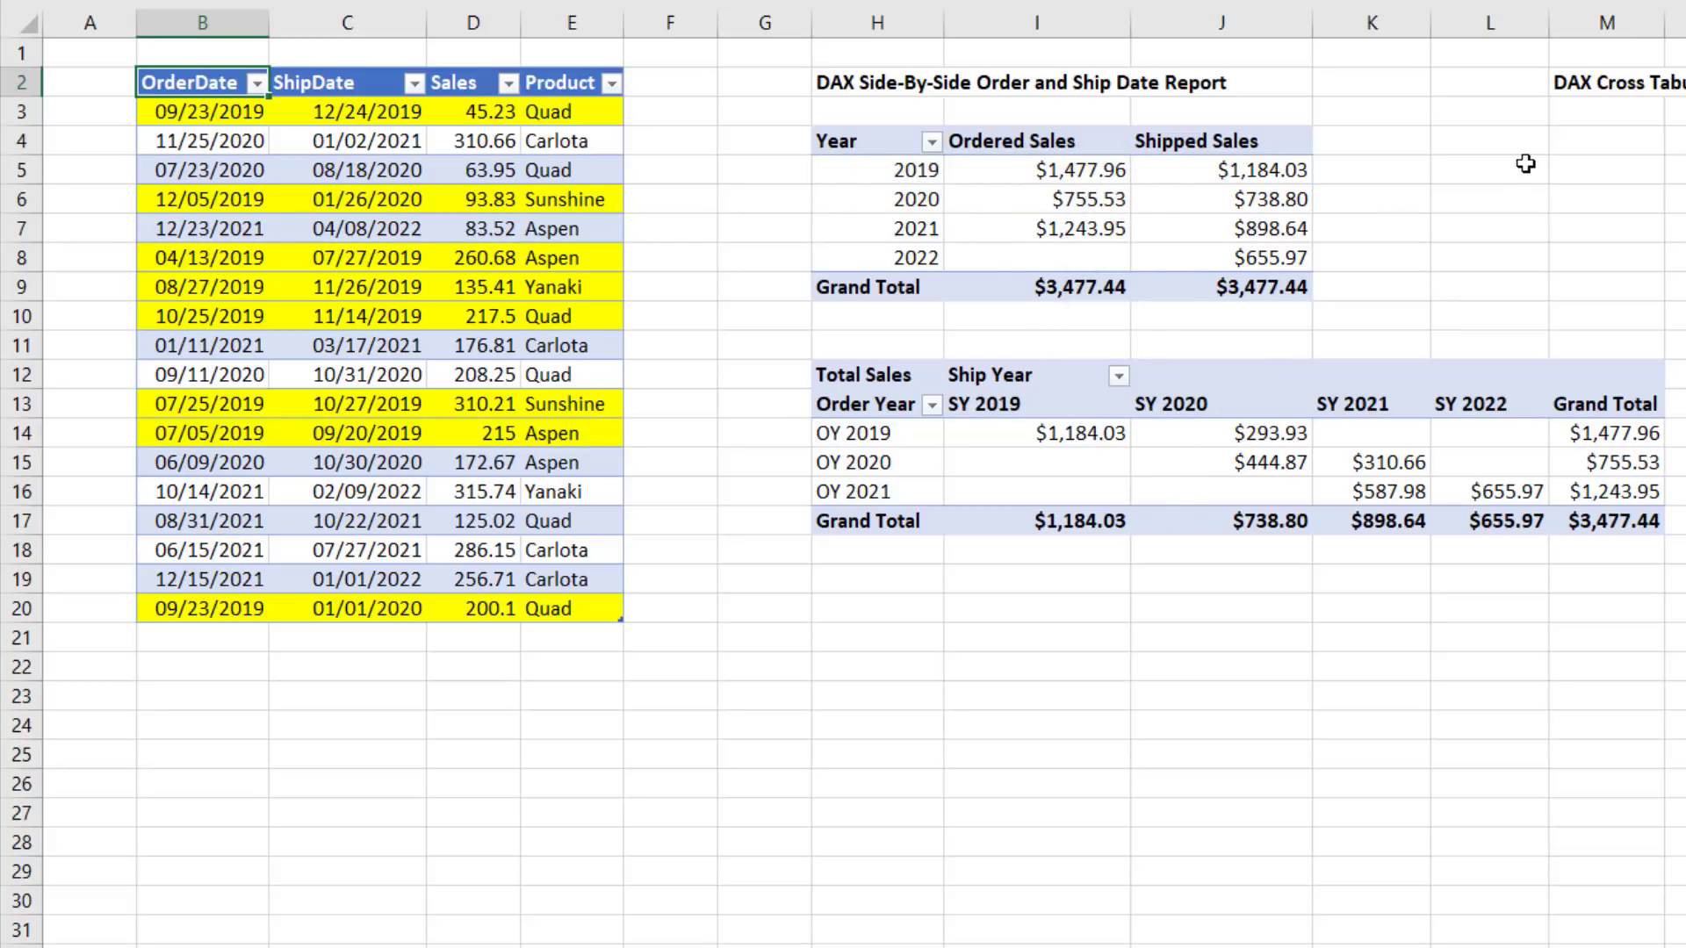
# Bring up the start workbook's report sheet with the order/ship sales table and the date table
pyautogui.moveTo(1271, 202)
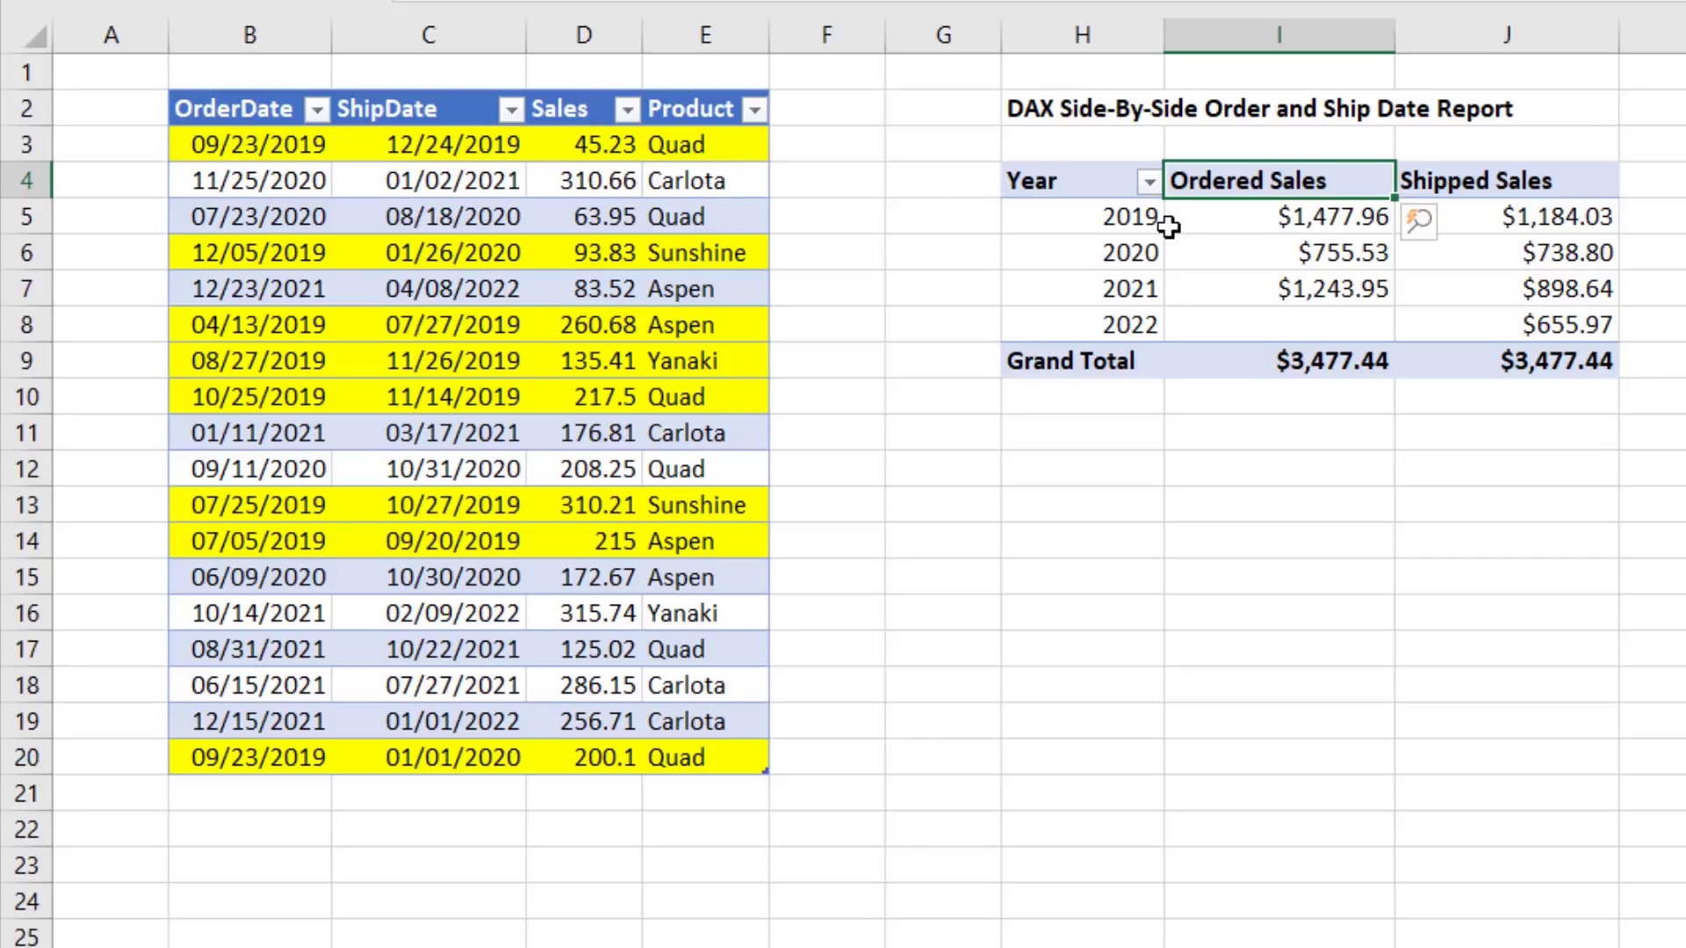
pyautogui.moveTo(1167, 226)
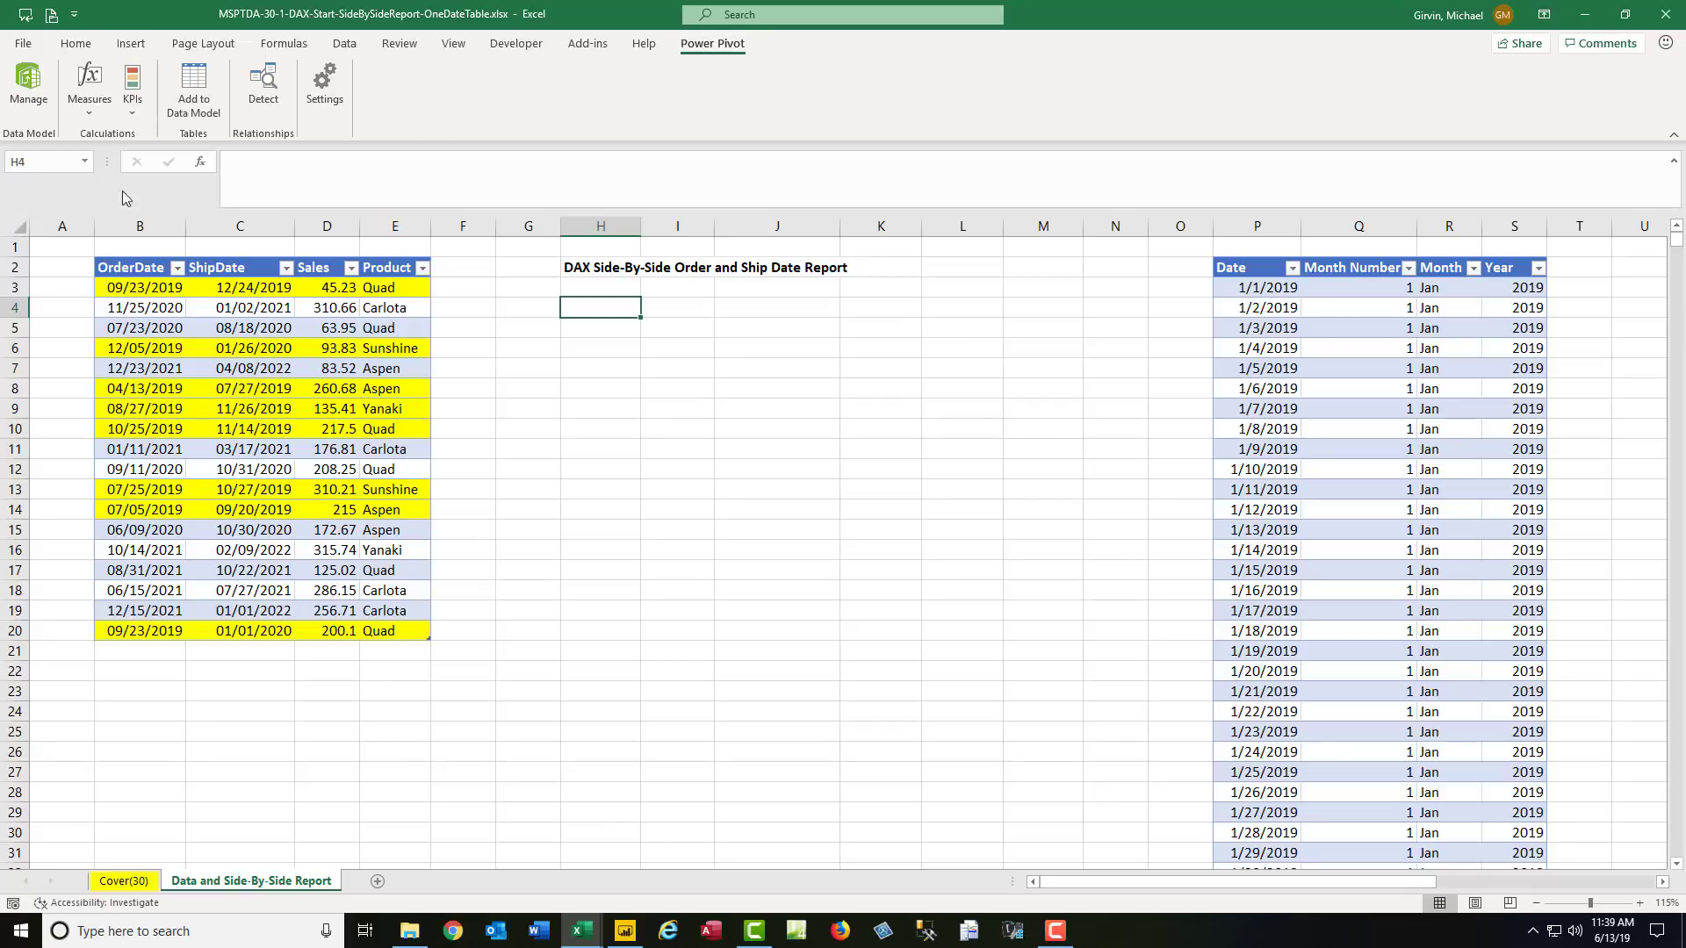
# Open the Power Pivot data model, review dDate, fSales and the Total Sales measure, and show Diagram View
pyautogui.click(35, 103)
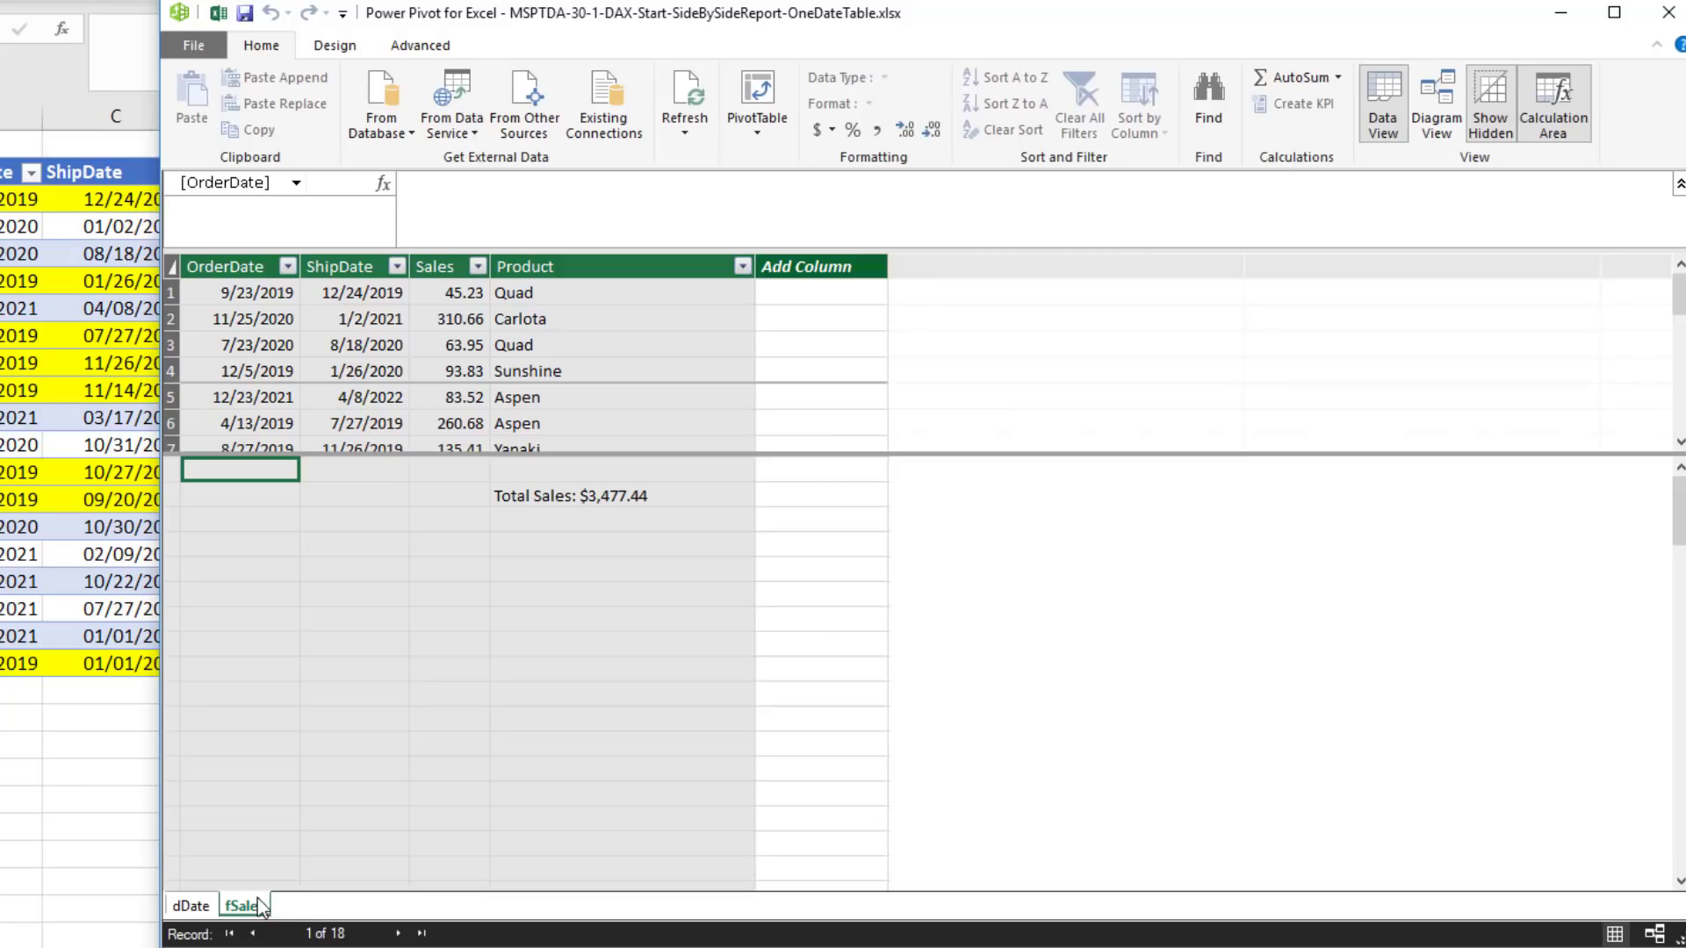
pyautogui.click(295, 811)
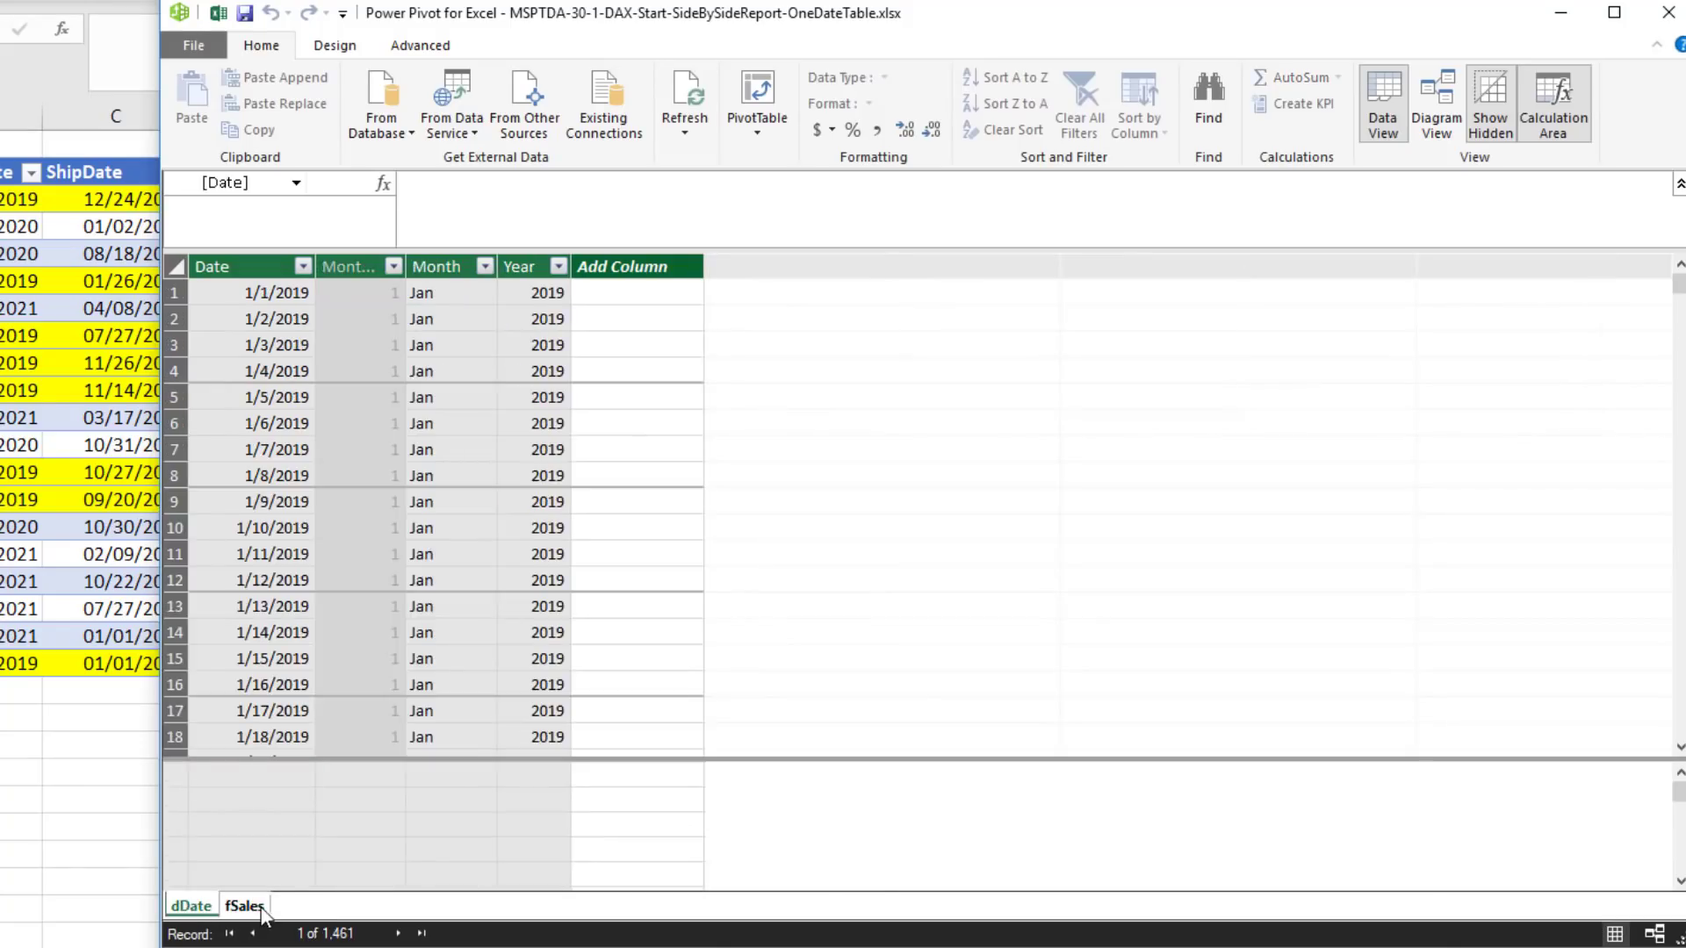
pyautogui.click(244, 905)
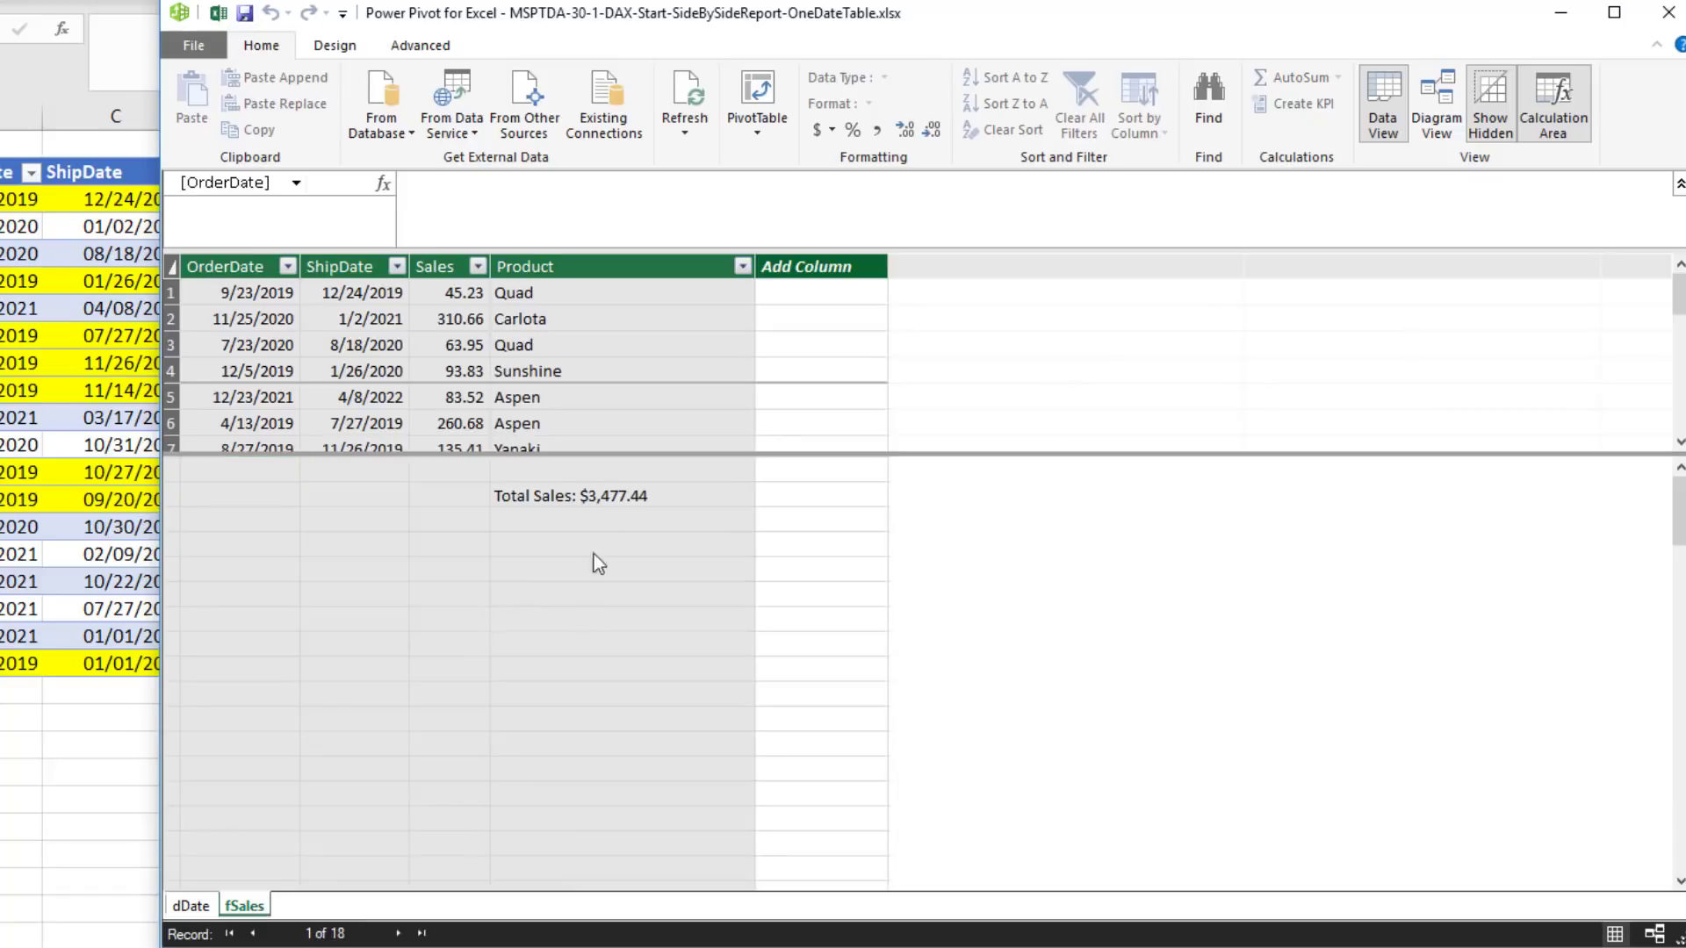
pyautogui.click(622, 499)
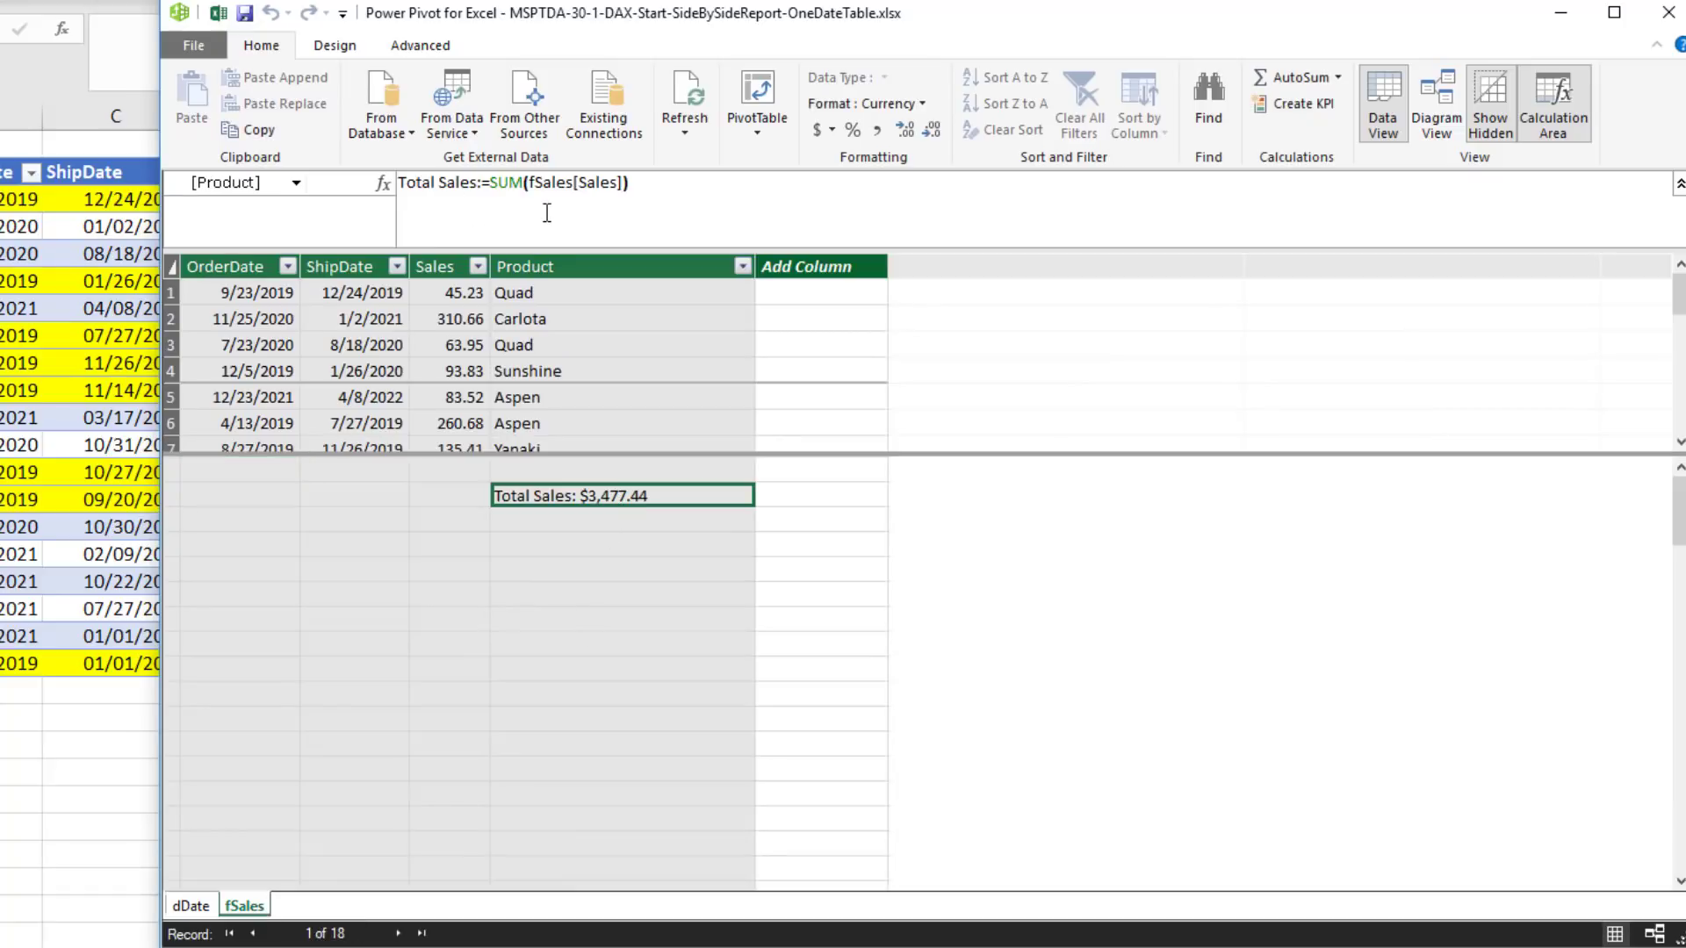
pyautogui.click(1440, 105)
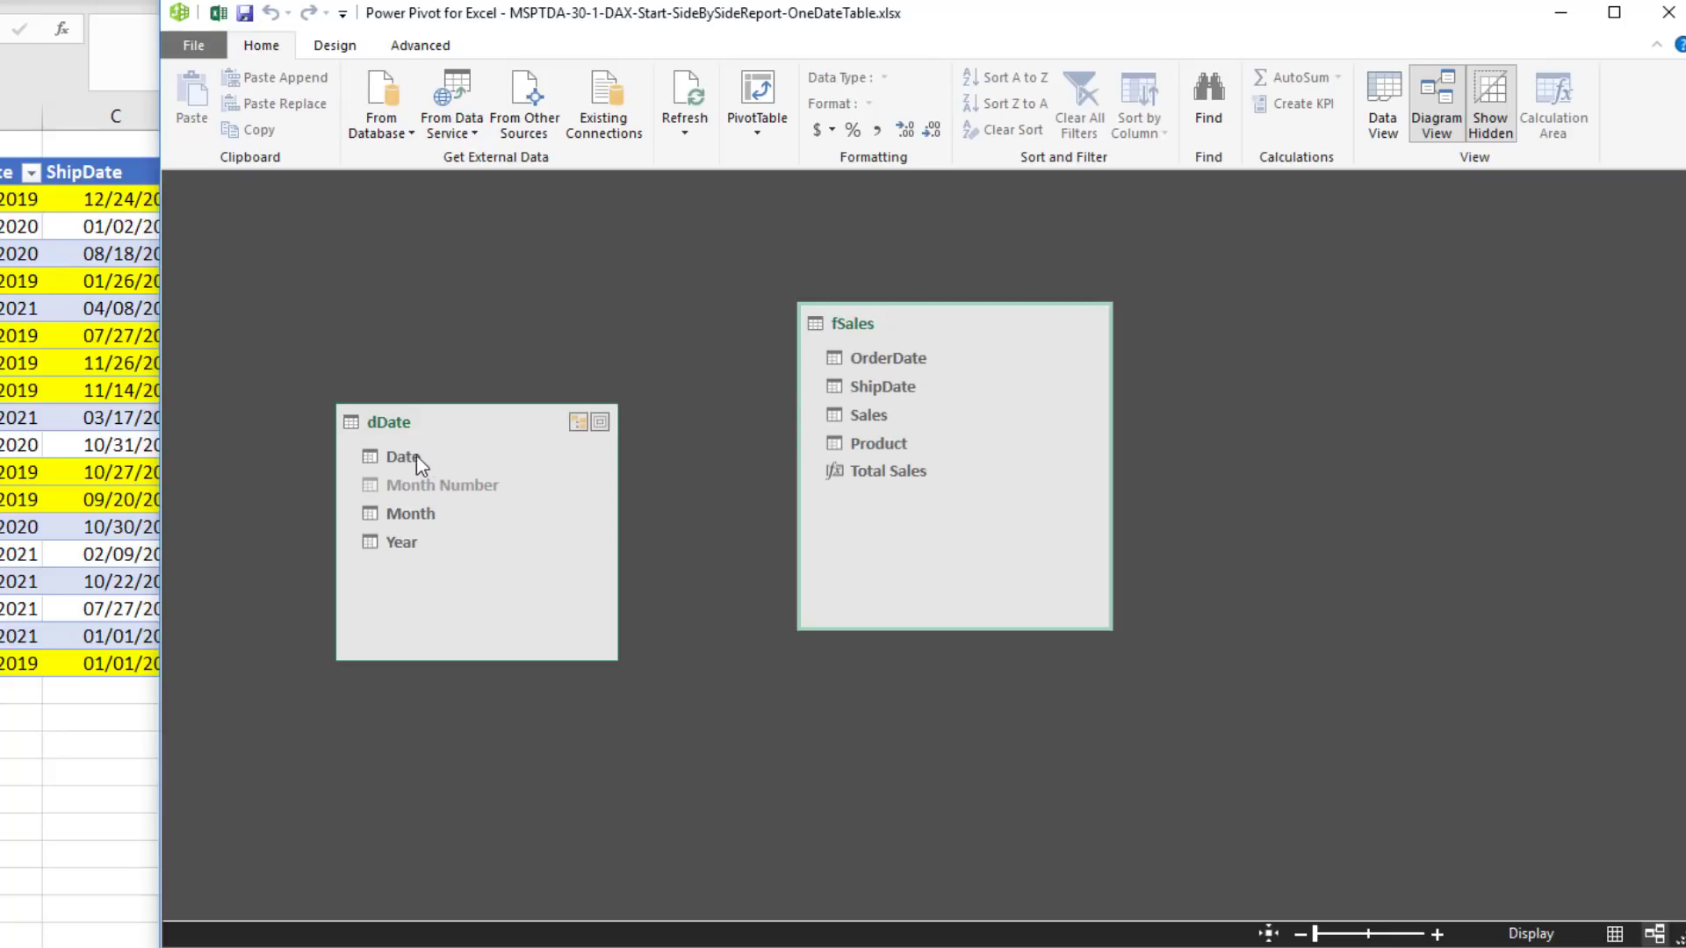
# Relate dDate's Date to fSales' OrderDate with a one-to-many relationship in the diagram
pyautogui.moveTo(403, 457); pyautogui.dragTo(859, 355)
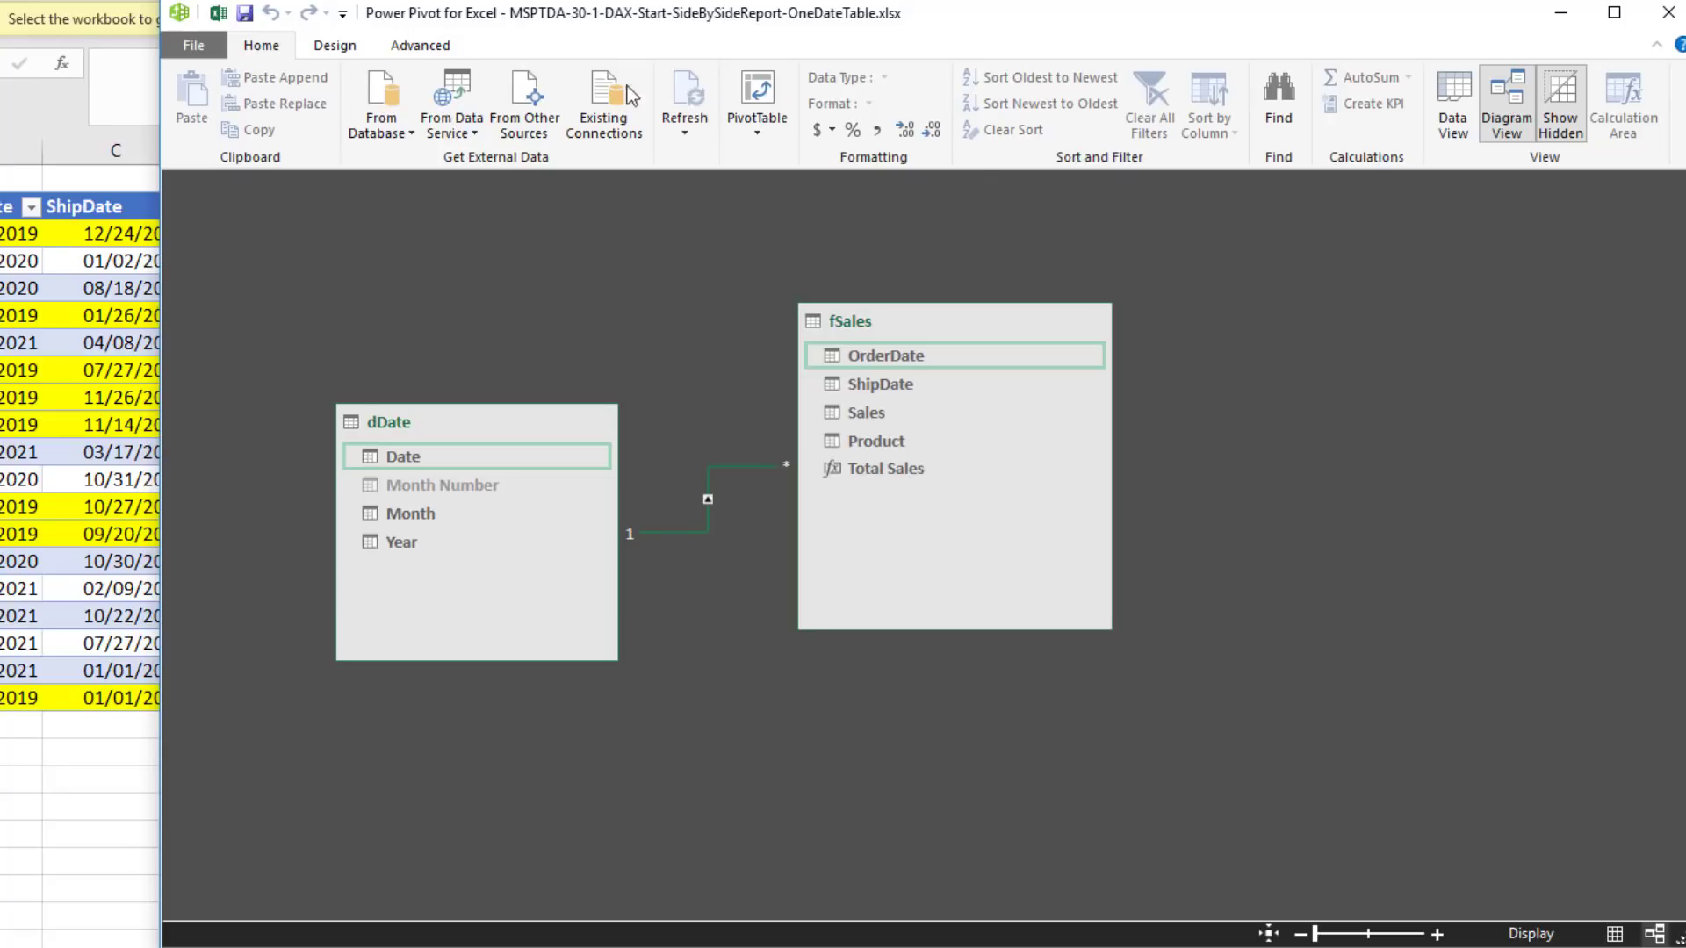
# Insert a PivotTable from the data model on the existing sheet at cell H4
pyautogui.click(766, 88)
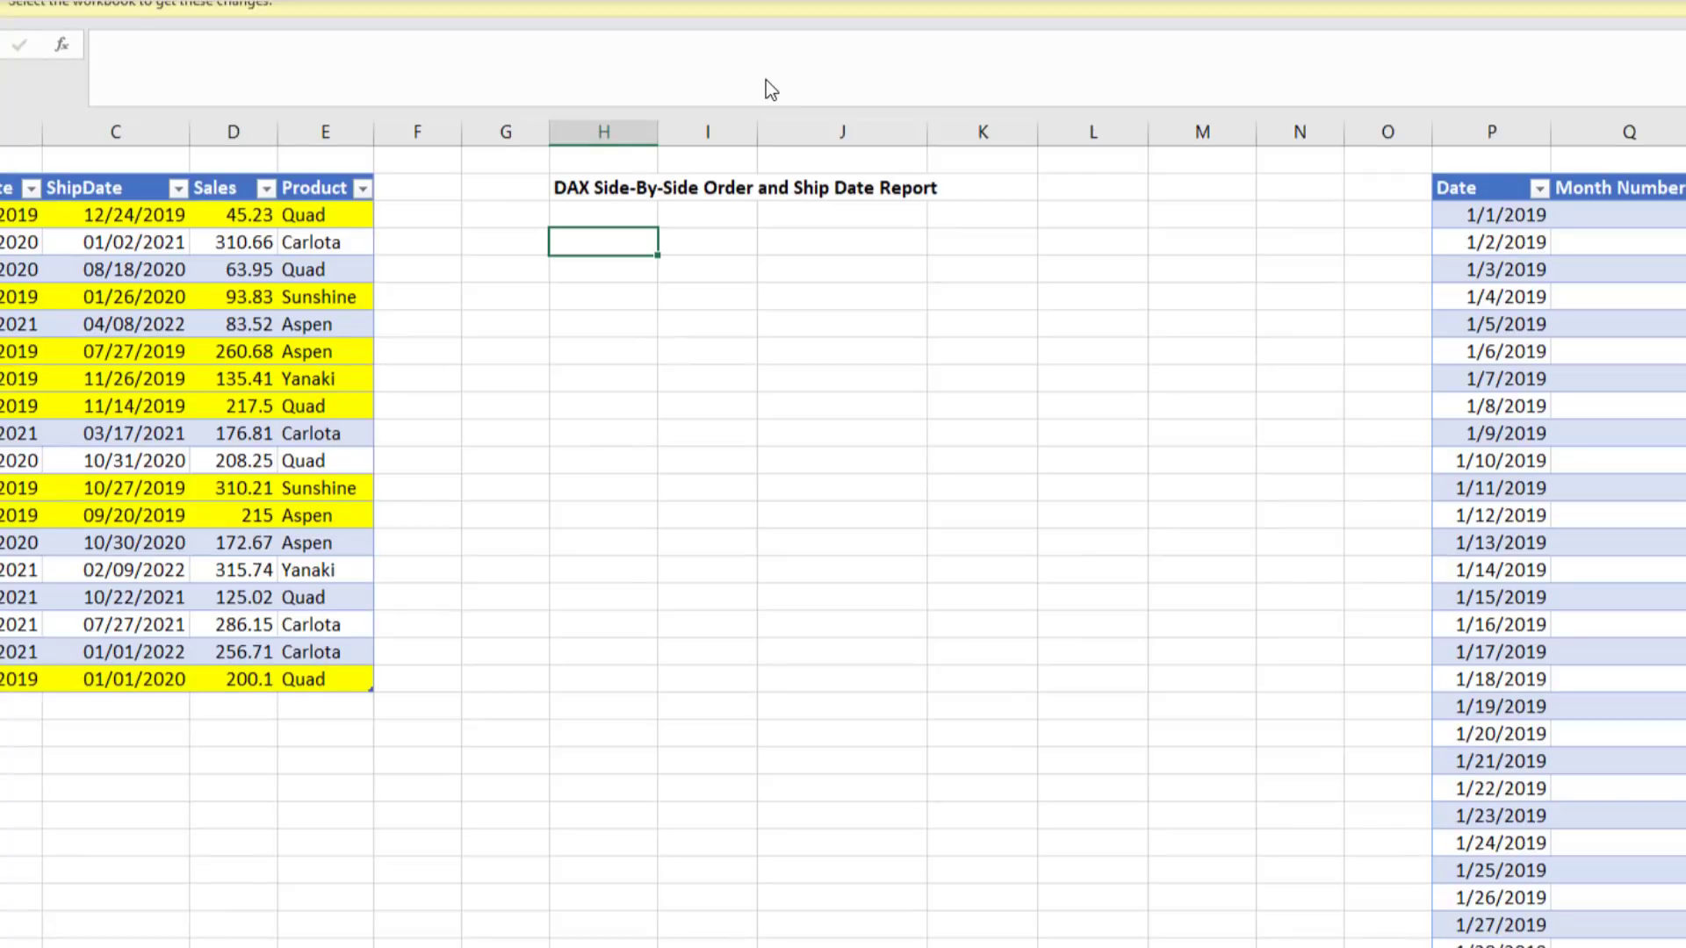
pyautogui.click(731, 430)
pyautogui.click(1127, 458)
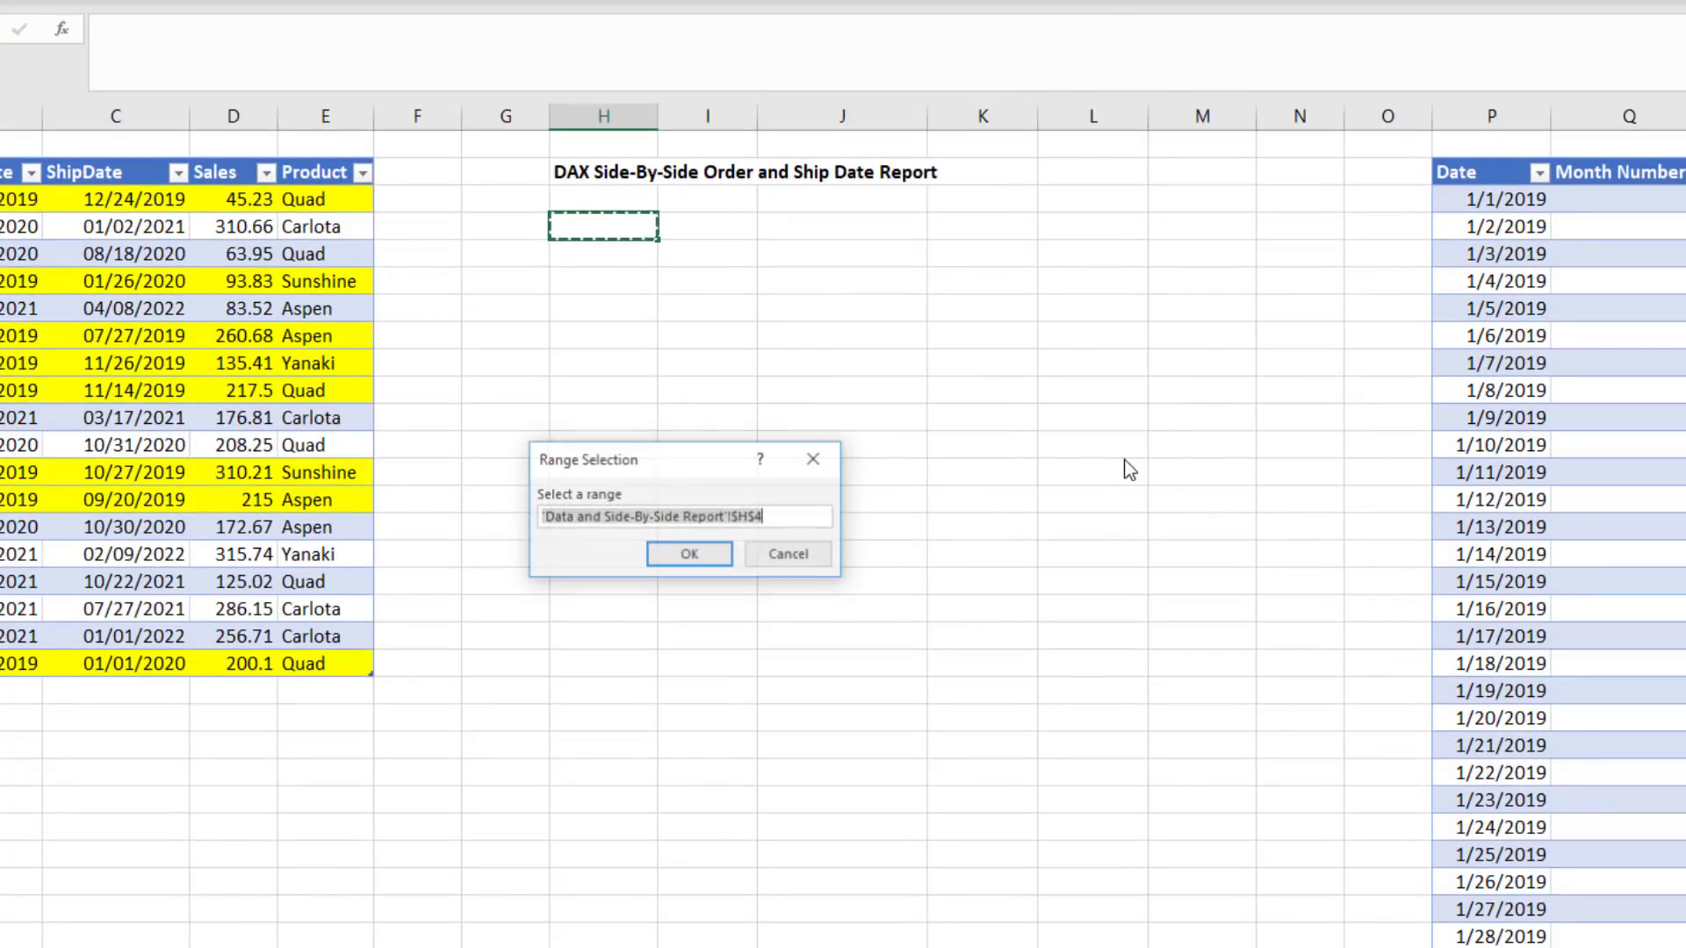
pyautogui.click(690, 555)
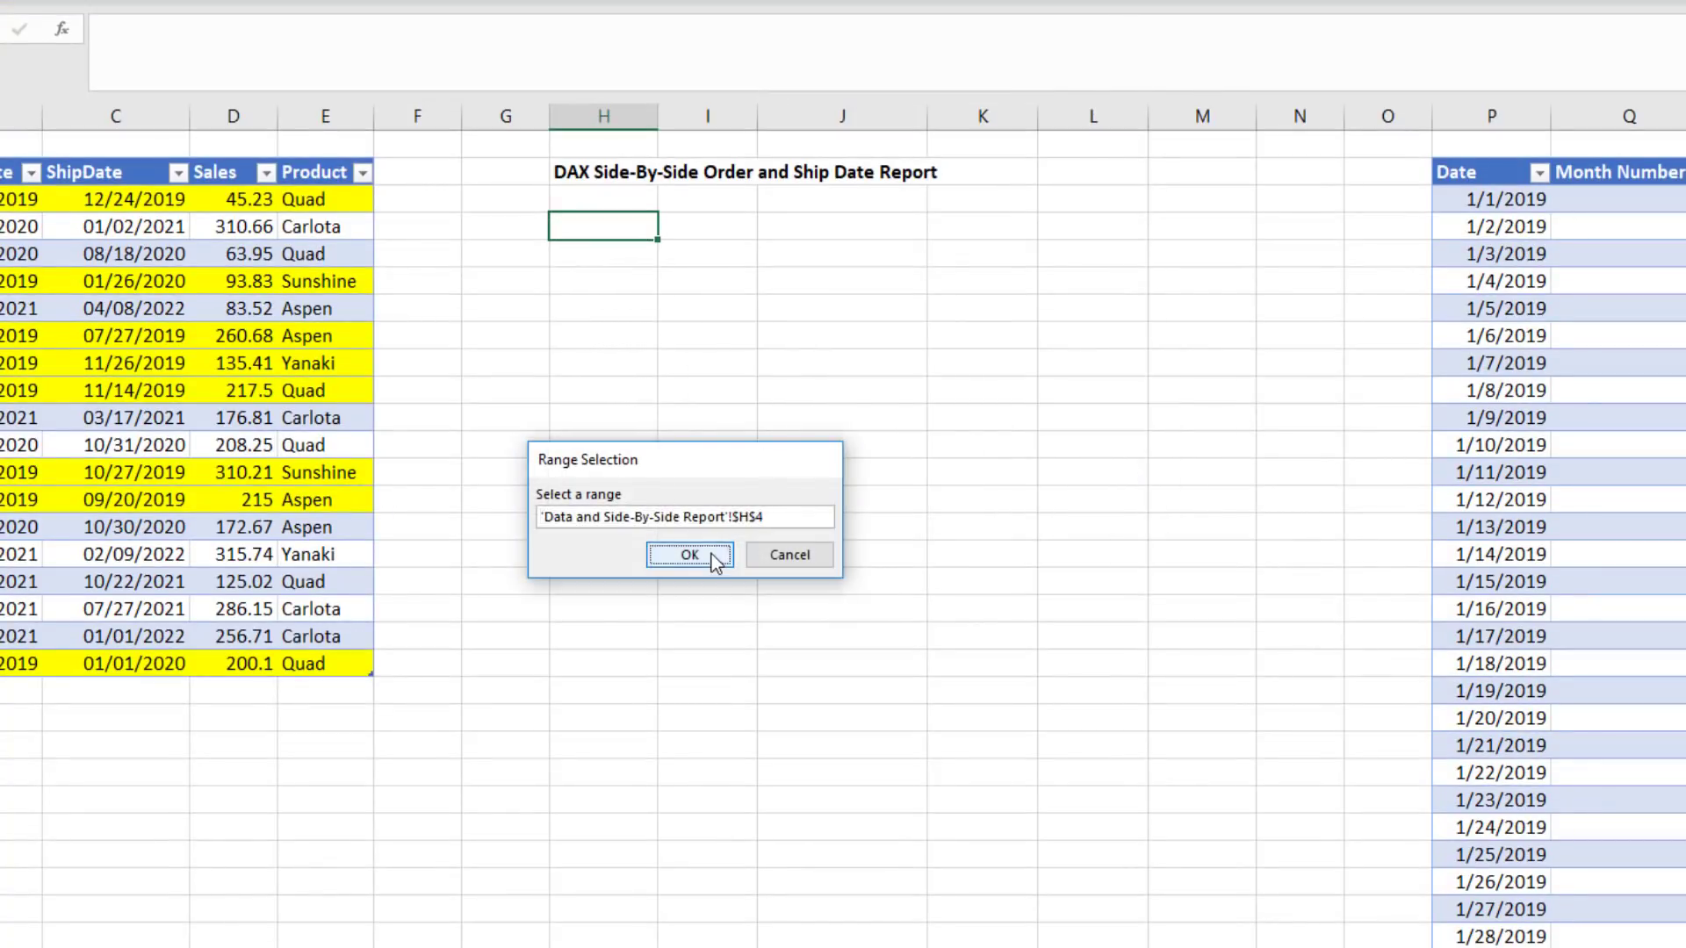
pyautogui.click(1006, 497)
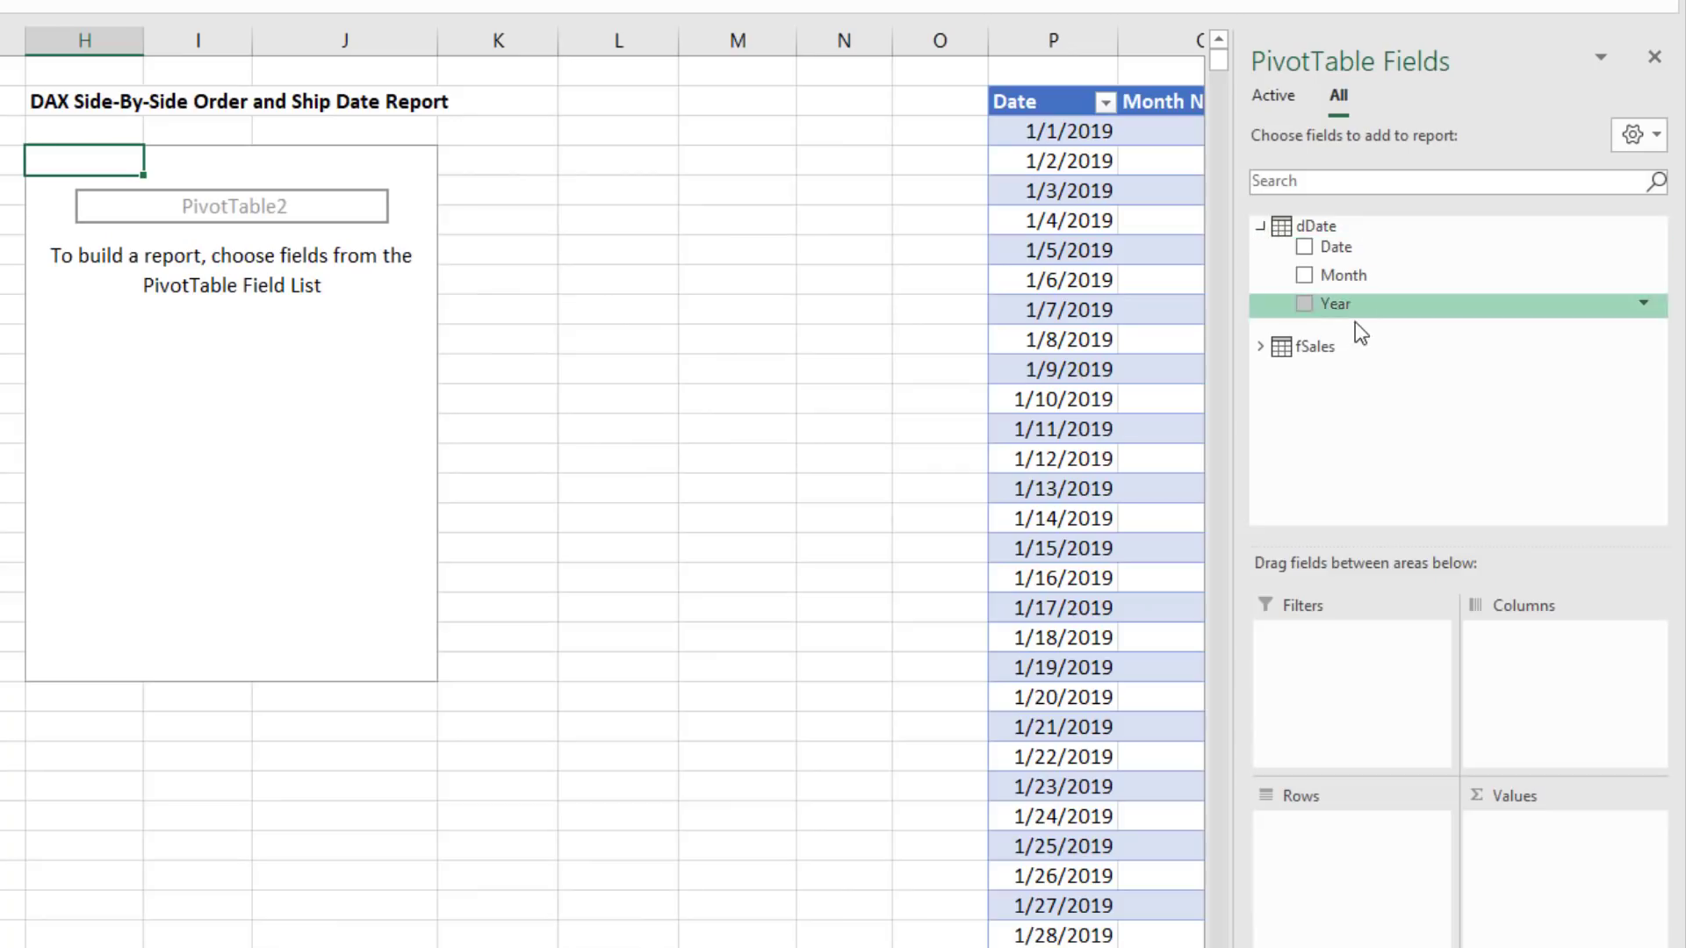
# Put Year in Rows and Total Sales in Values, totalling $3,477.44 across 2019–2021
pyautogui.moveTo(1336, 304); pyautogui.dragTo(1344, 870)
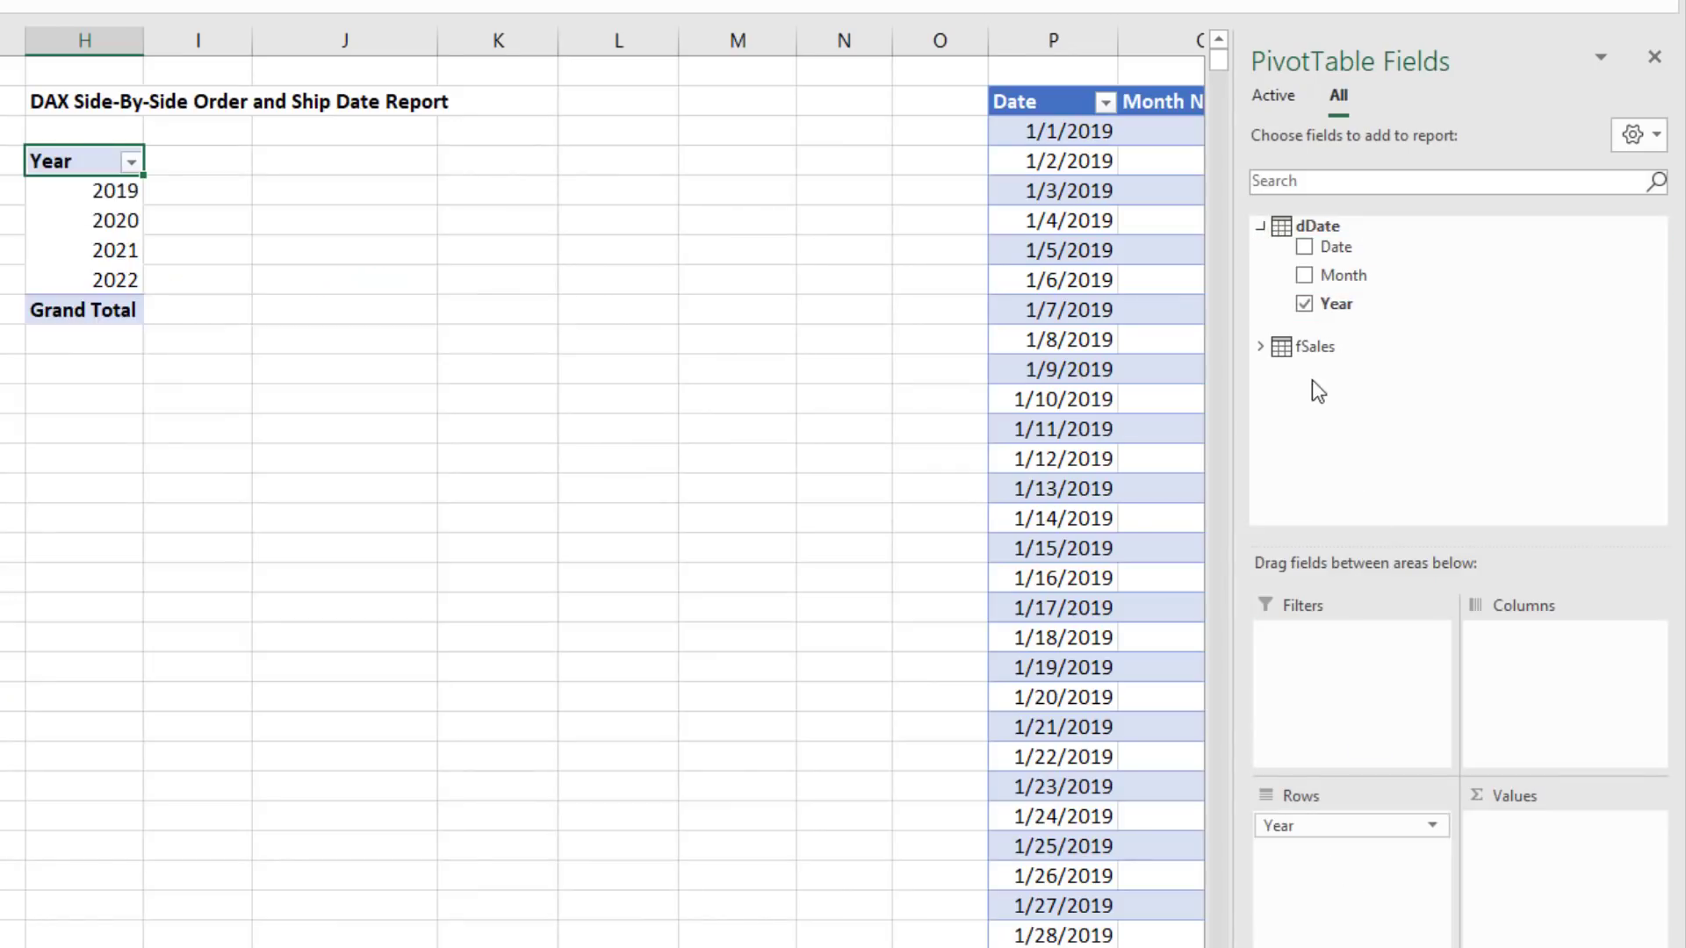
pyautogui.click(1273, 346)
pyautogui.moveTo(1352, 496); pyautogui.dragTo(1537, 887)
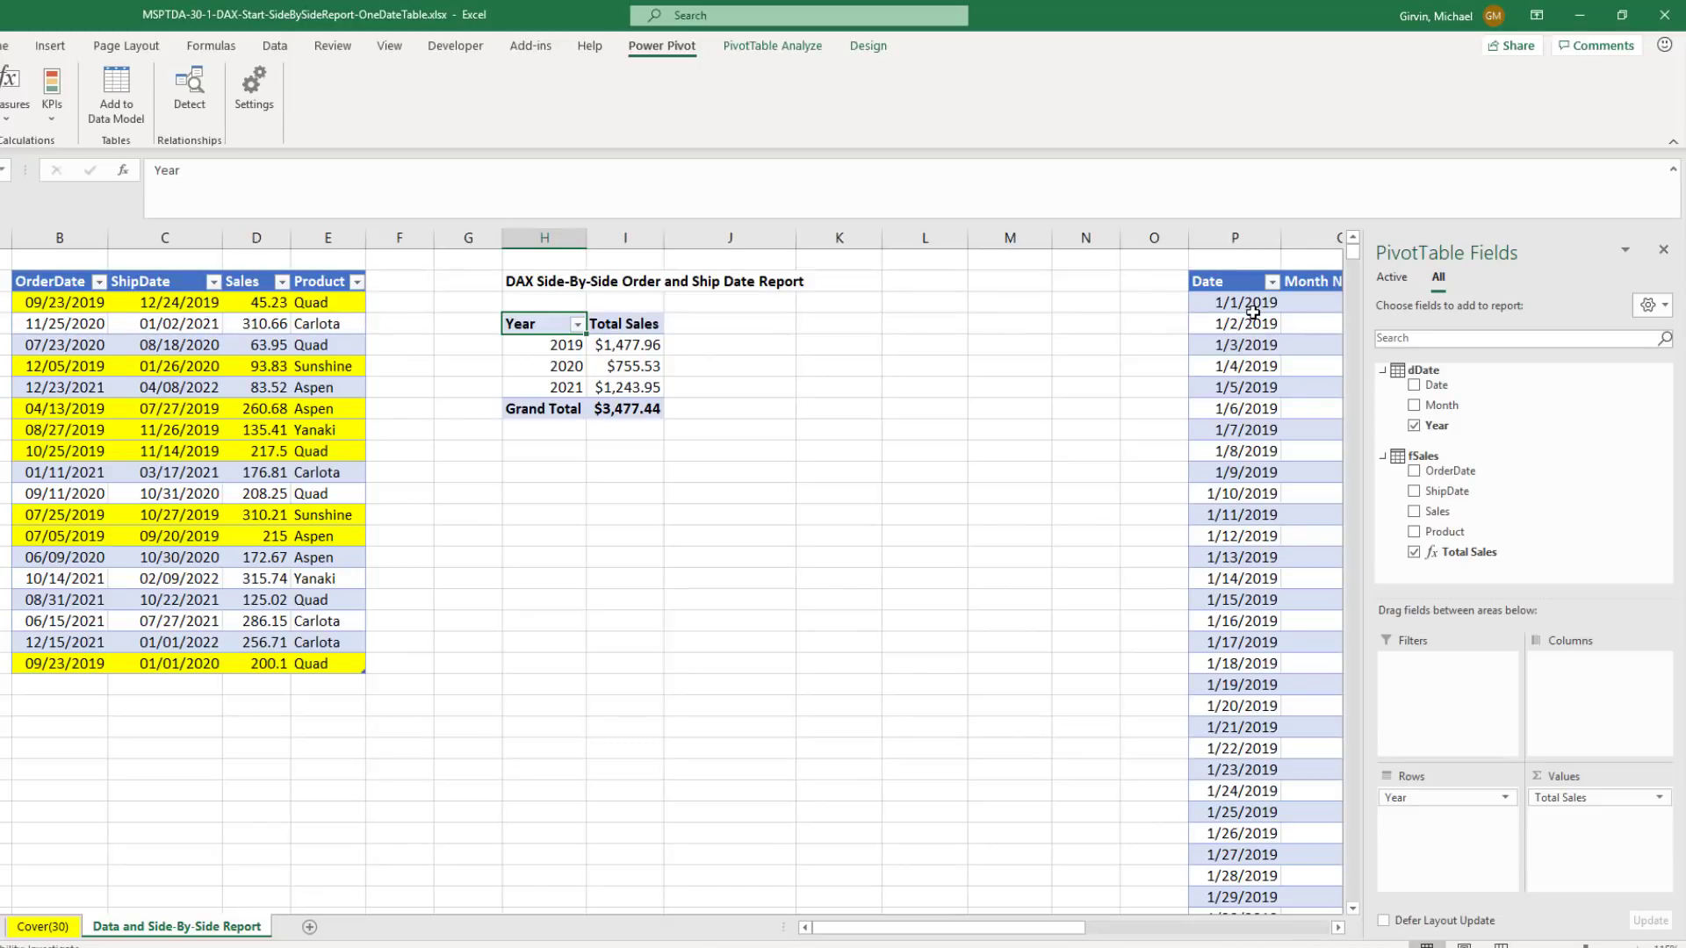
# Try a second dDate Date to fSales ShipDate link and dismiss the relationship-loop error
pyautogui.hotkey('alt', 'Tab')
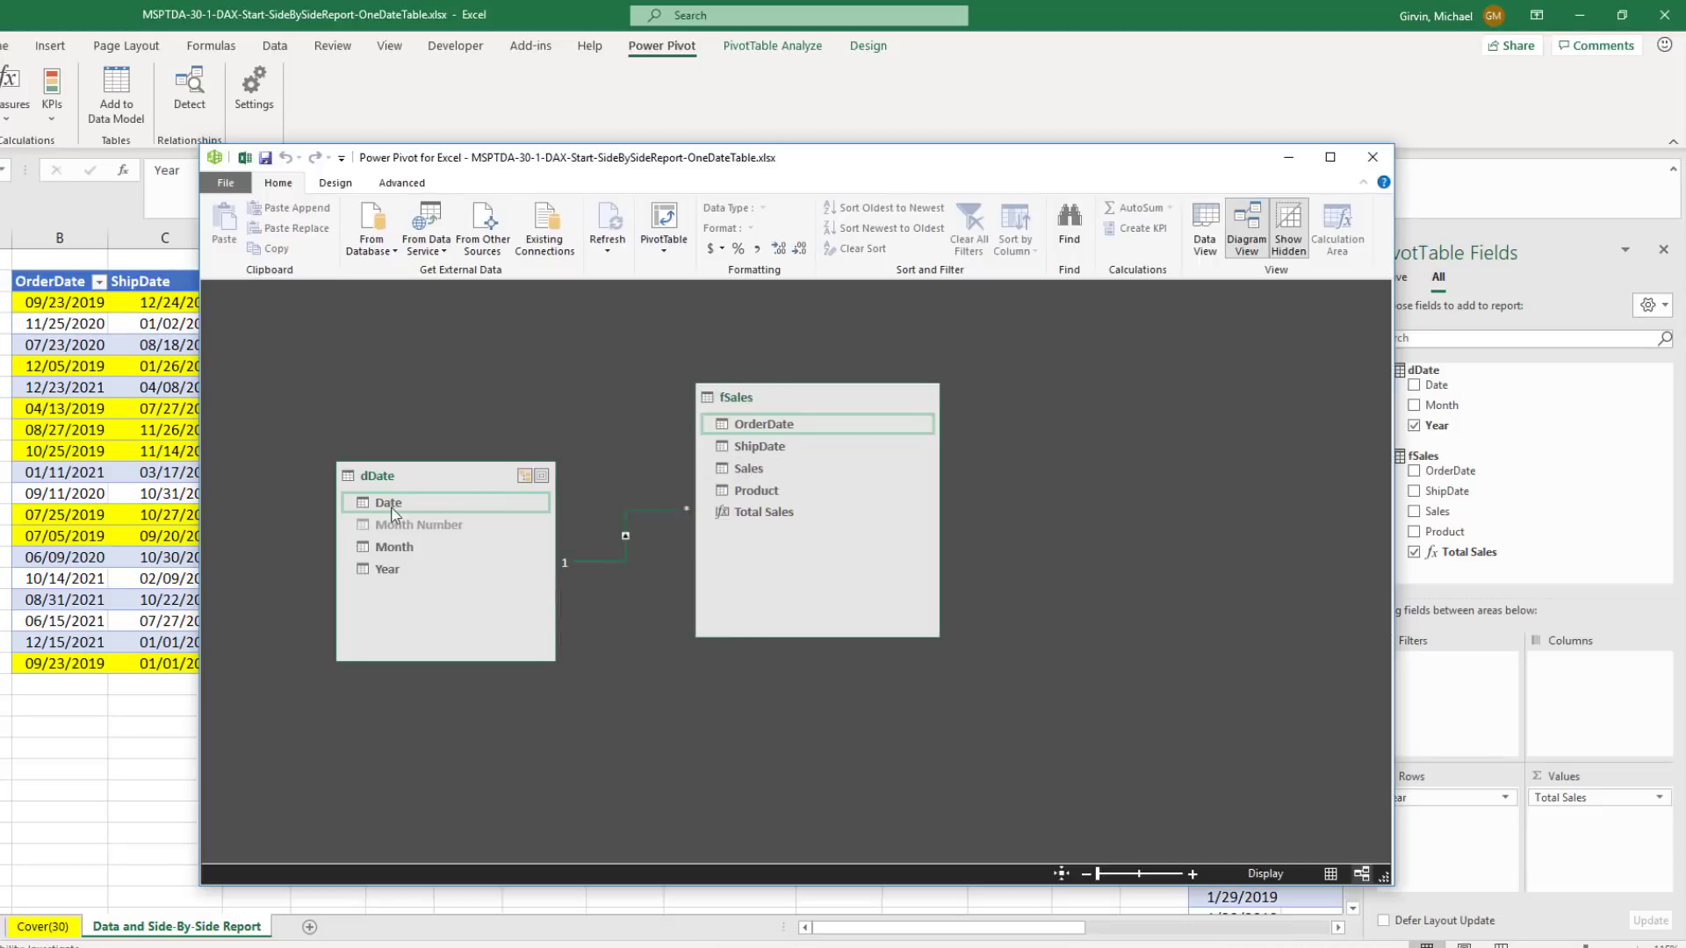
pyautogui.moveTo(382, 506); pyautogui.dragTo(760, 431)
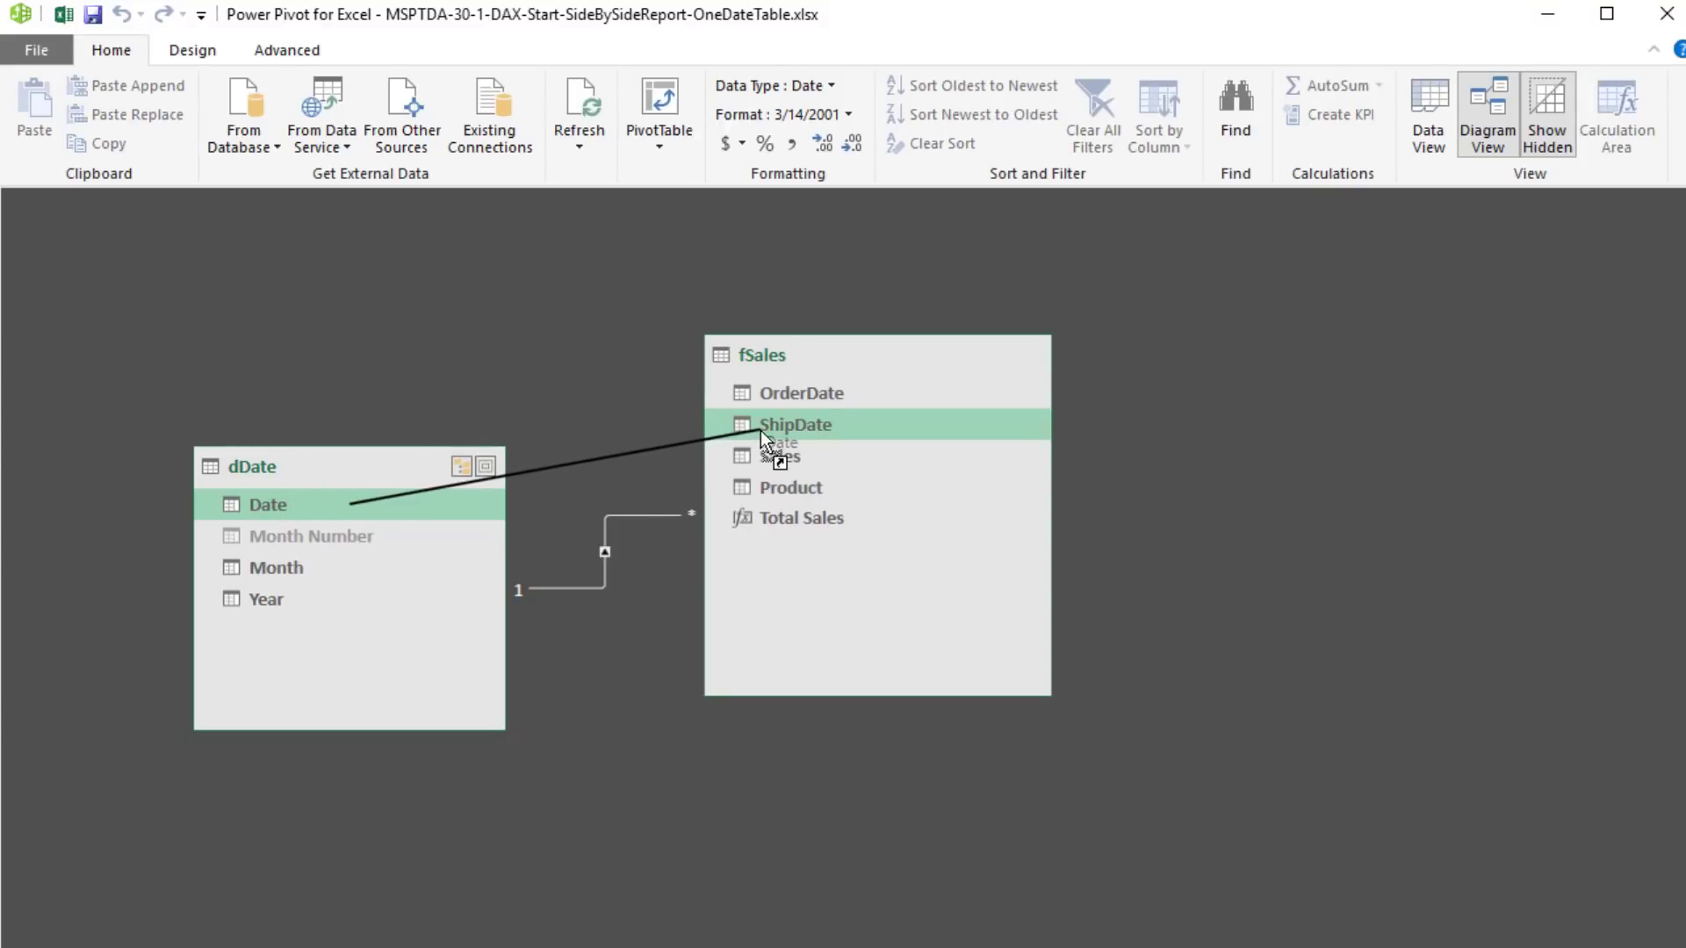
pyautogui.moveTo(760, 430)
pyautogui.mouseDown()
pyautogui.moveTo(693, 422)
pyautogui.moveTo(734, 446)
pyautogui.mouseUp()
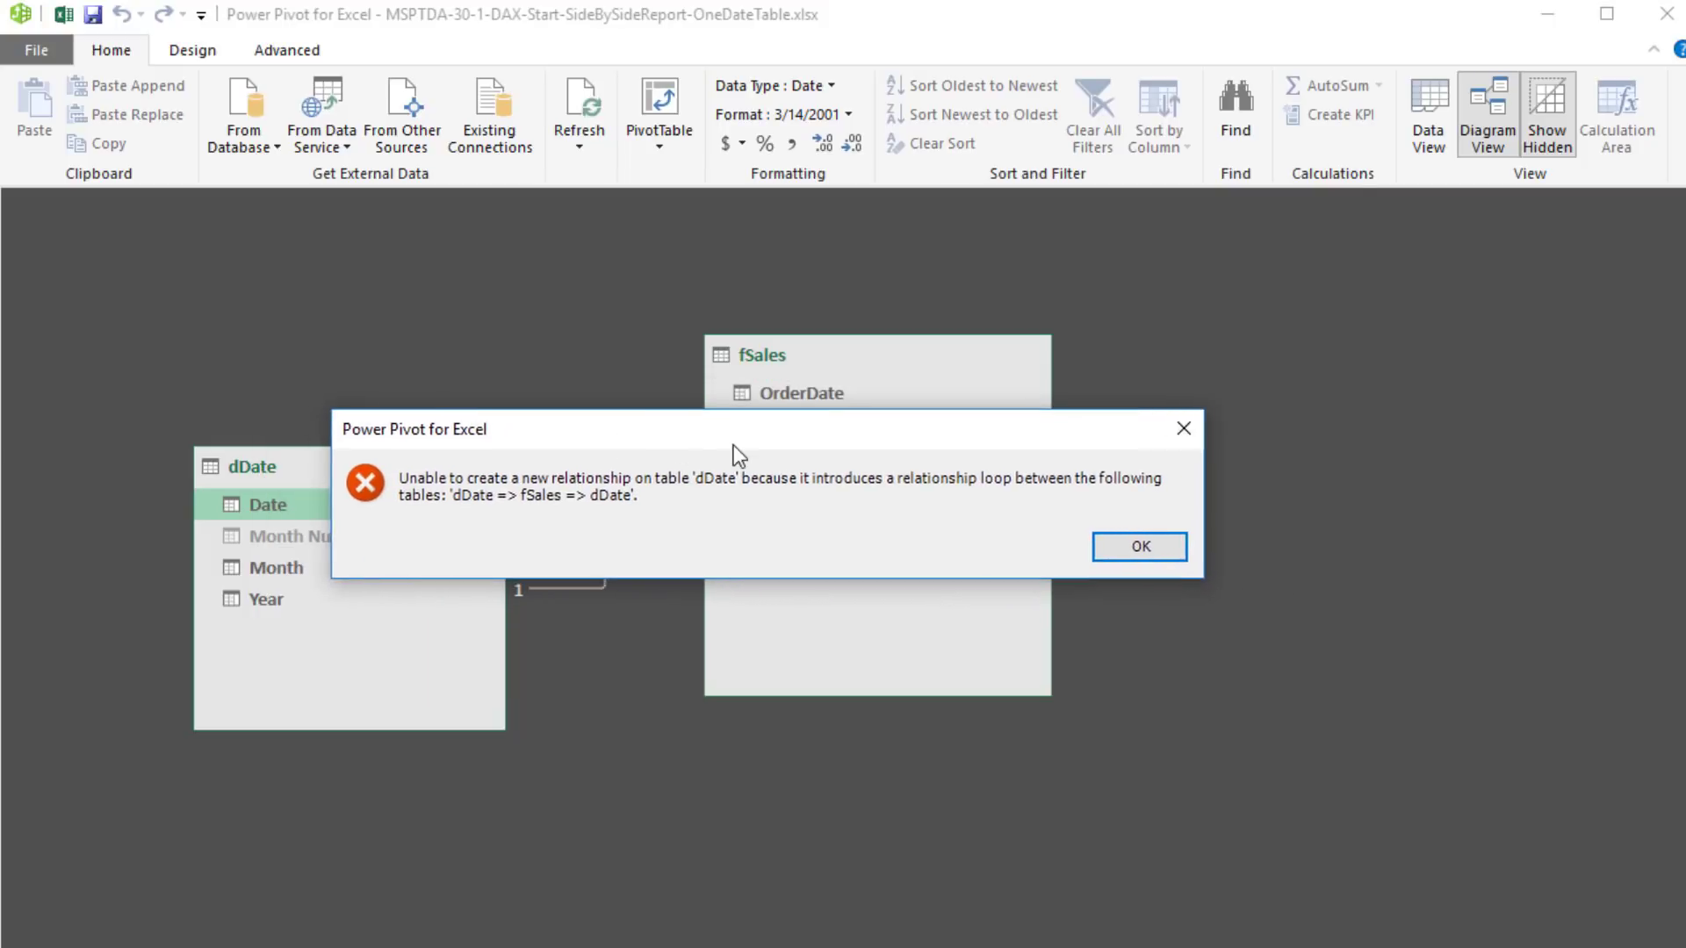
pyautogui.click(1177, 548)
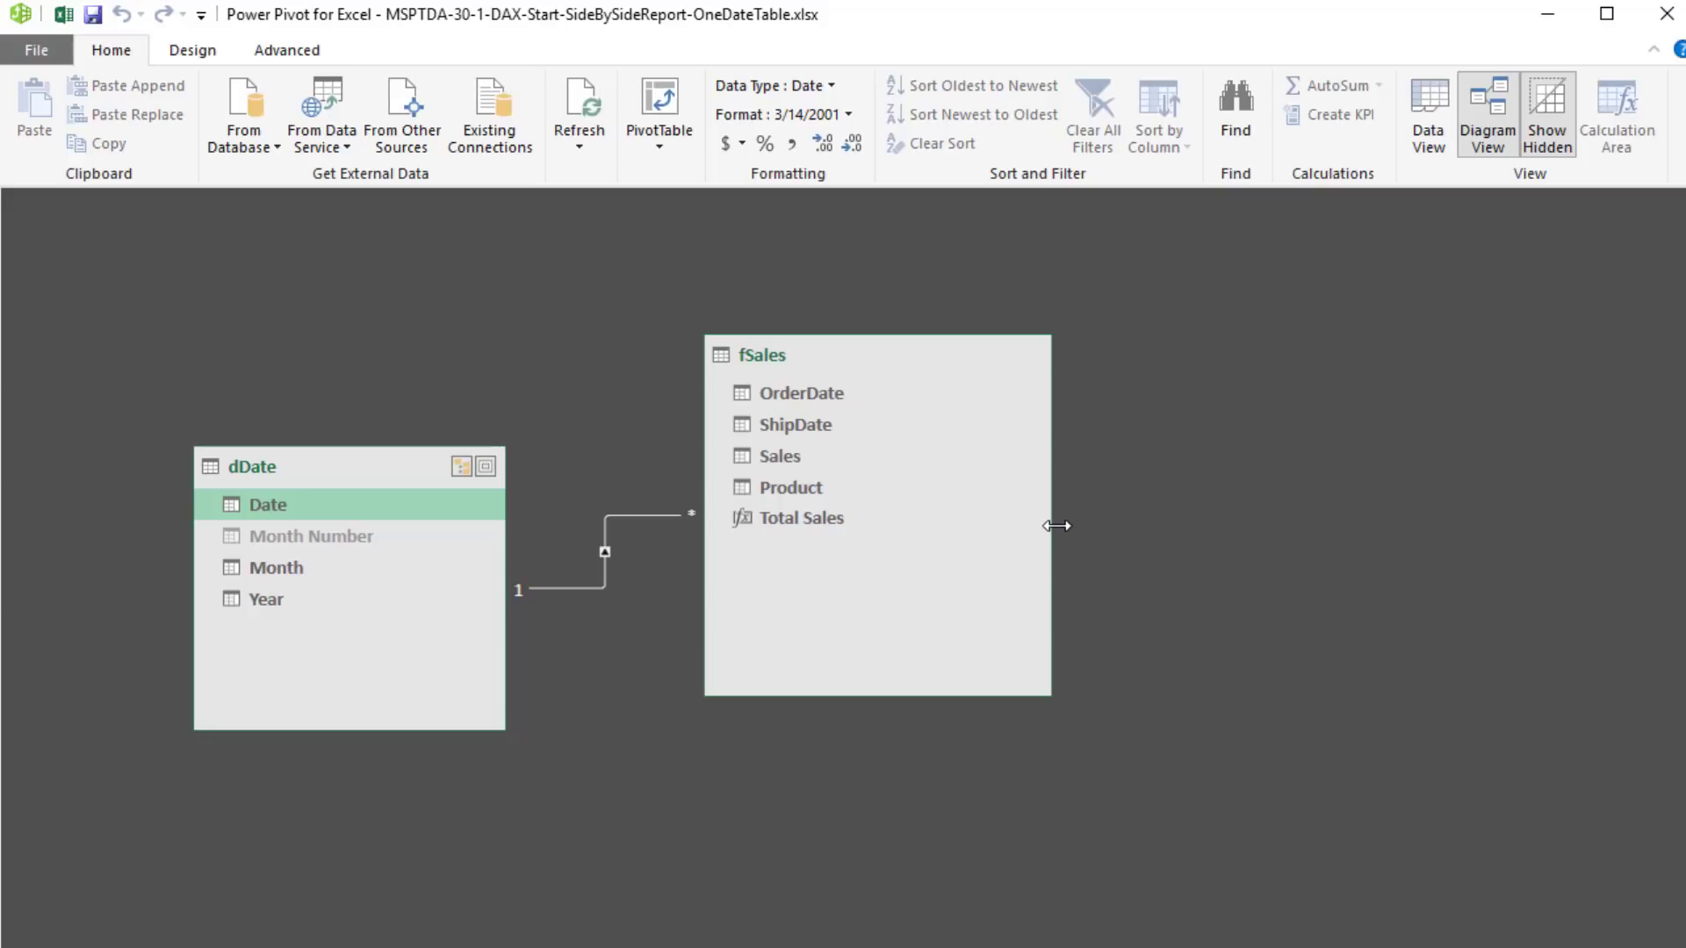
# Create an inactive relationship from fSales ShipDate to dDate Date in the Create Relationship dialog
pyautogui.click(220, 51)
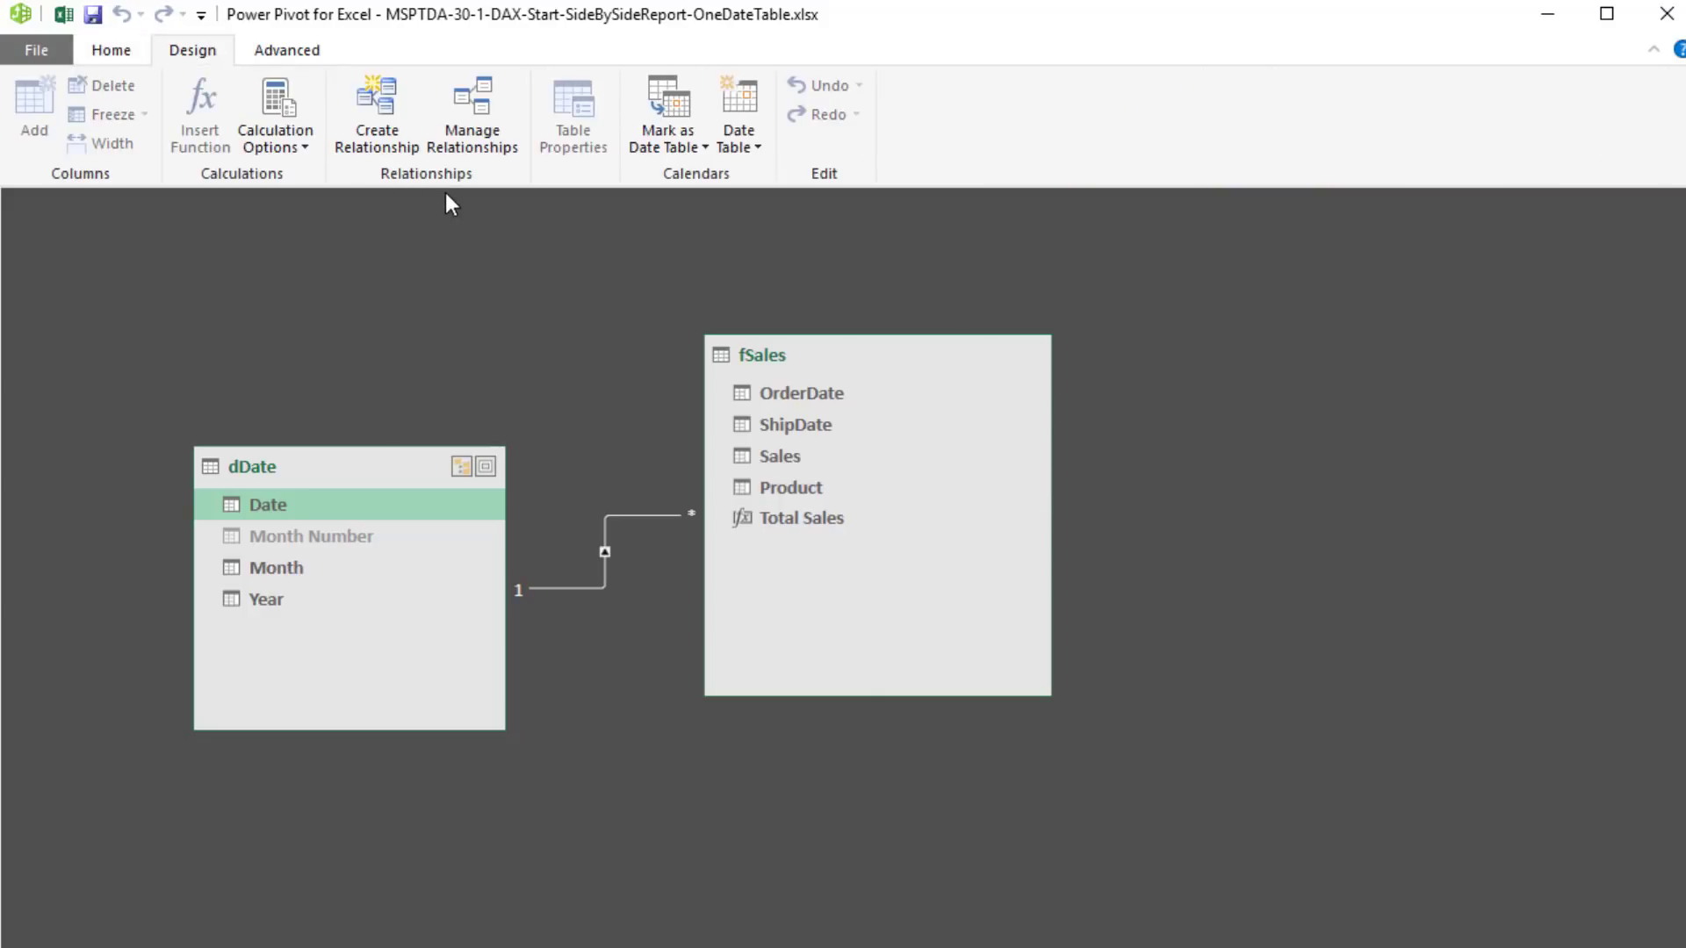
pyautogui.click(377, 123)
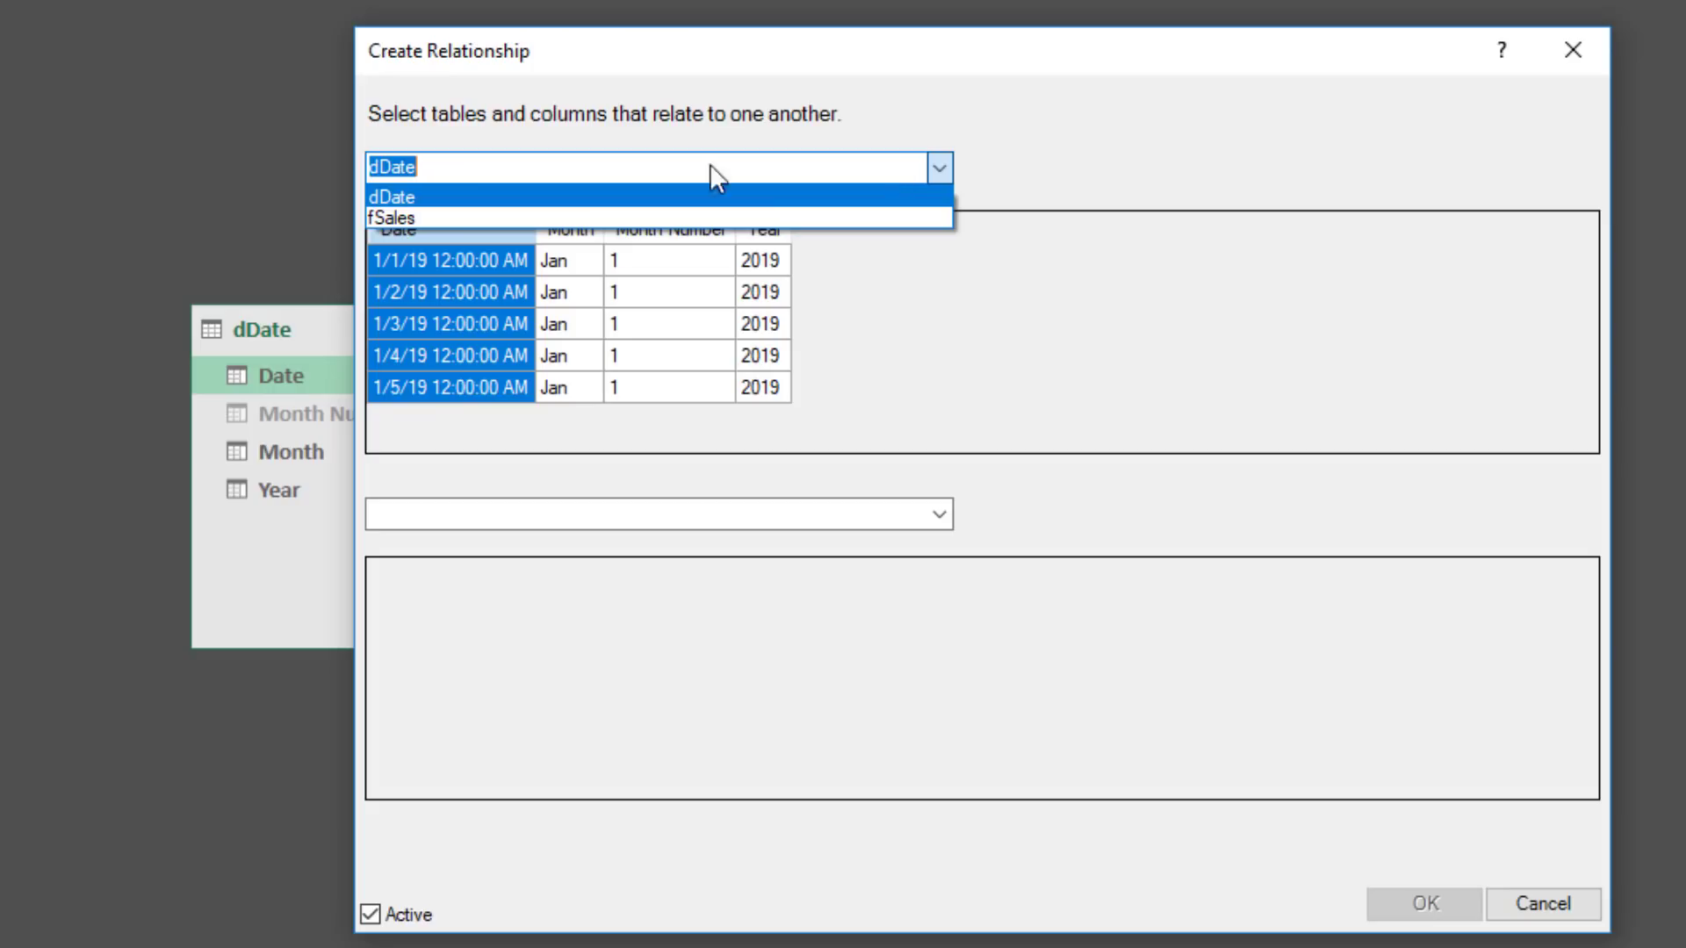
pyautogui.click(404, 213)
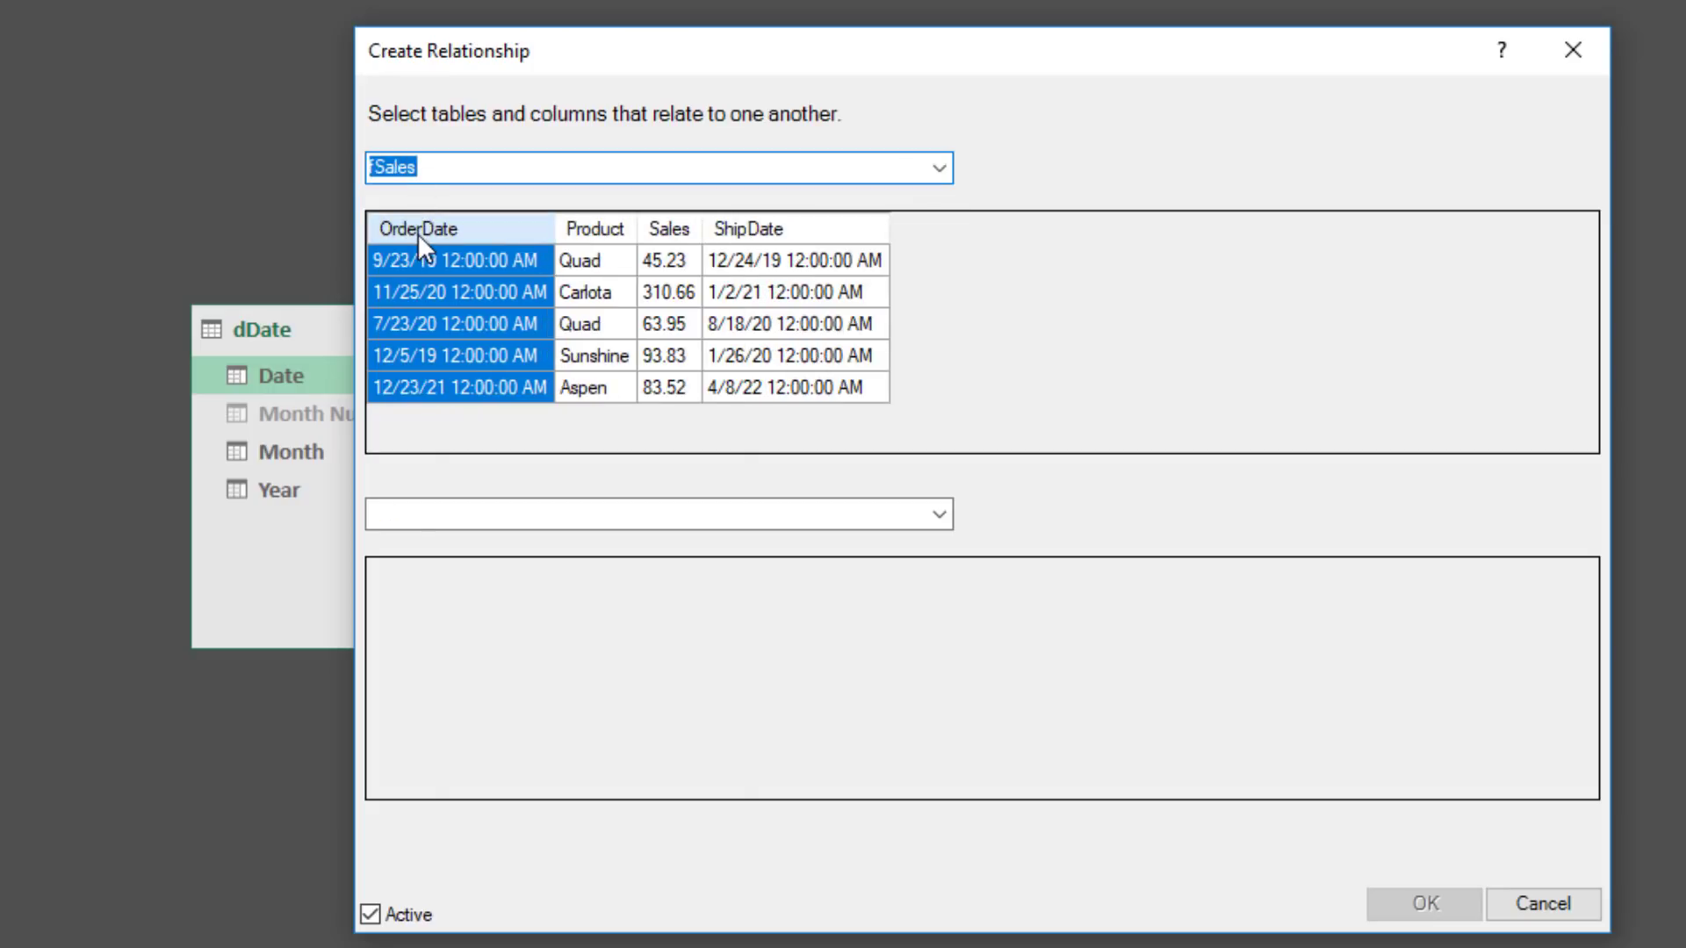
pyautogui.click(760, 232)
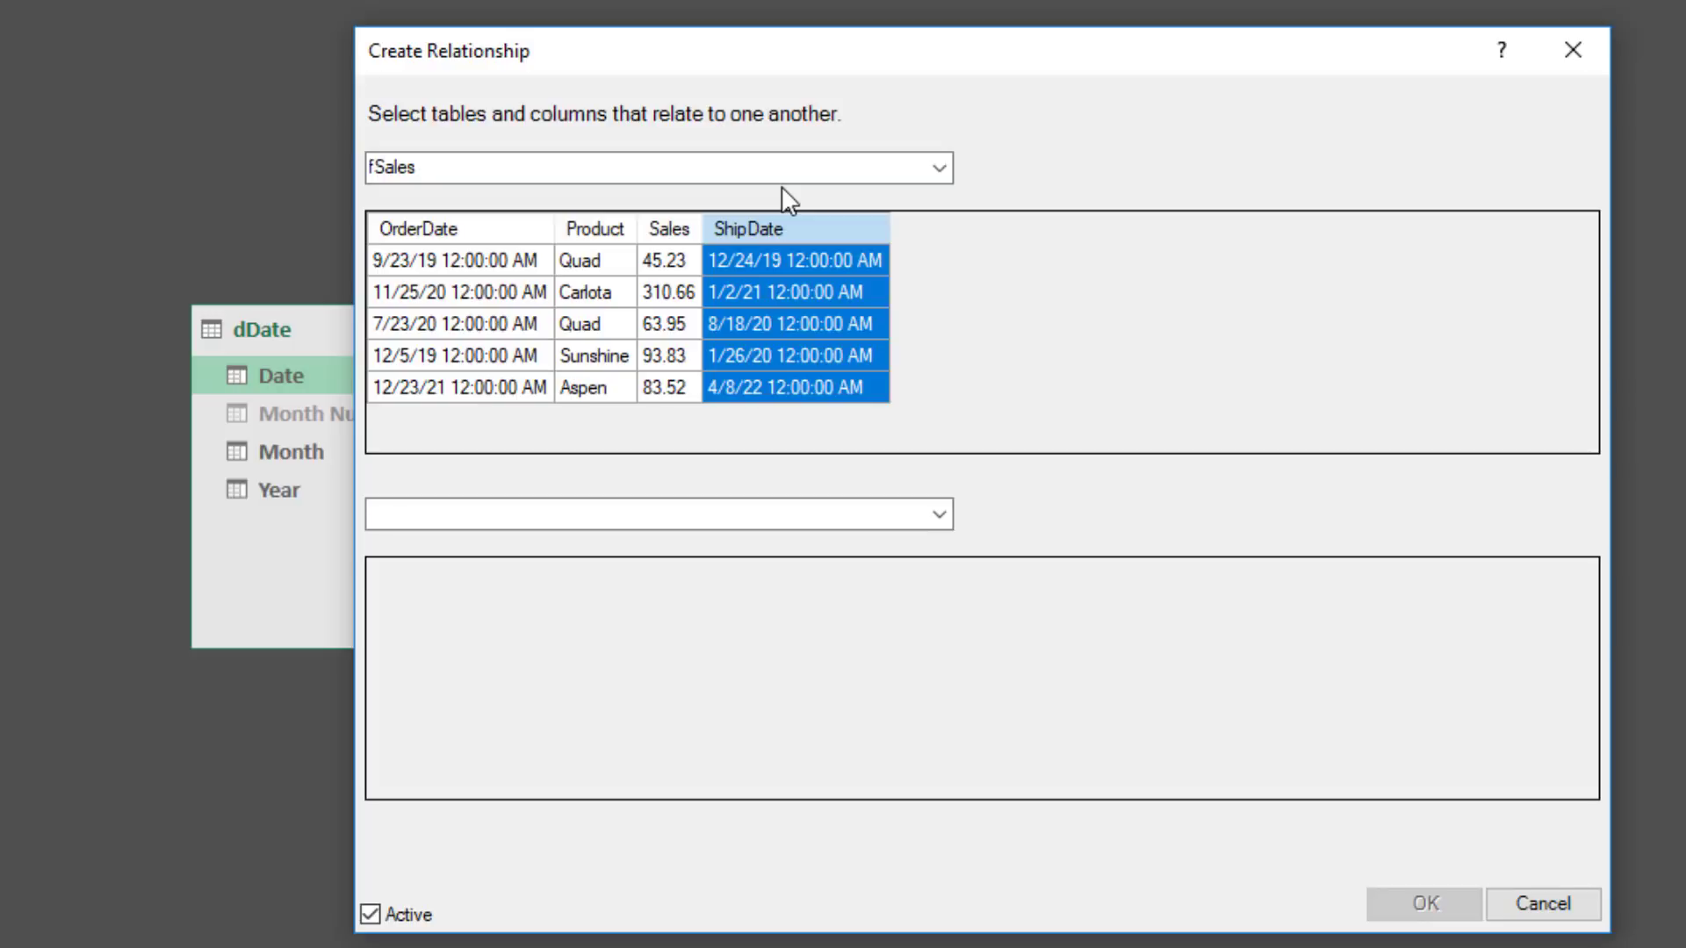
pyautogui.click(704, 519)
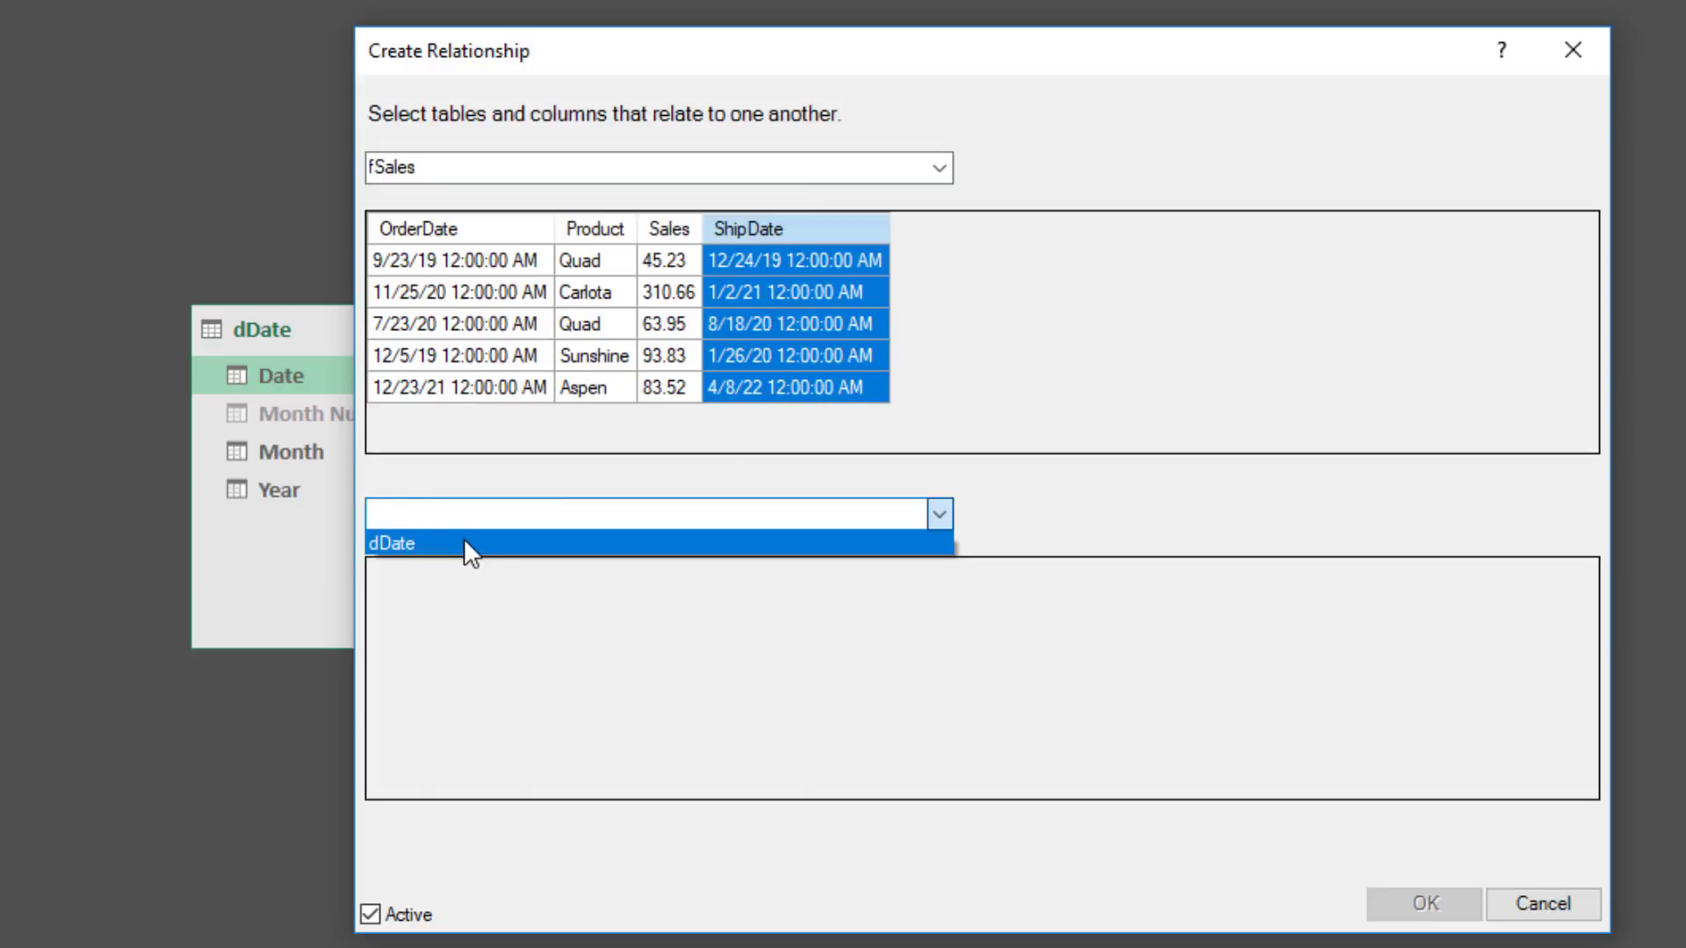
pyautogui.click(464, 540)
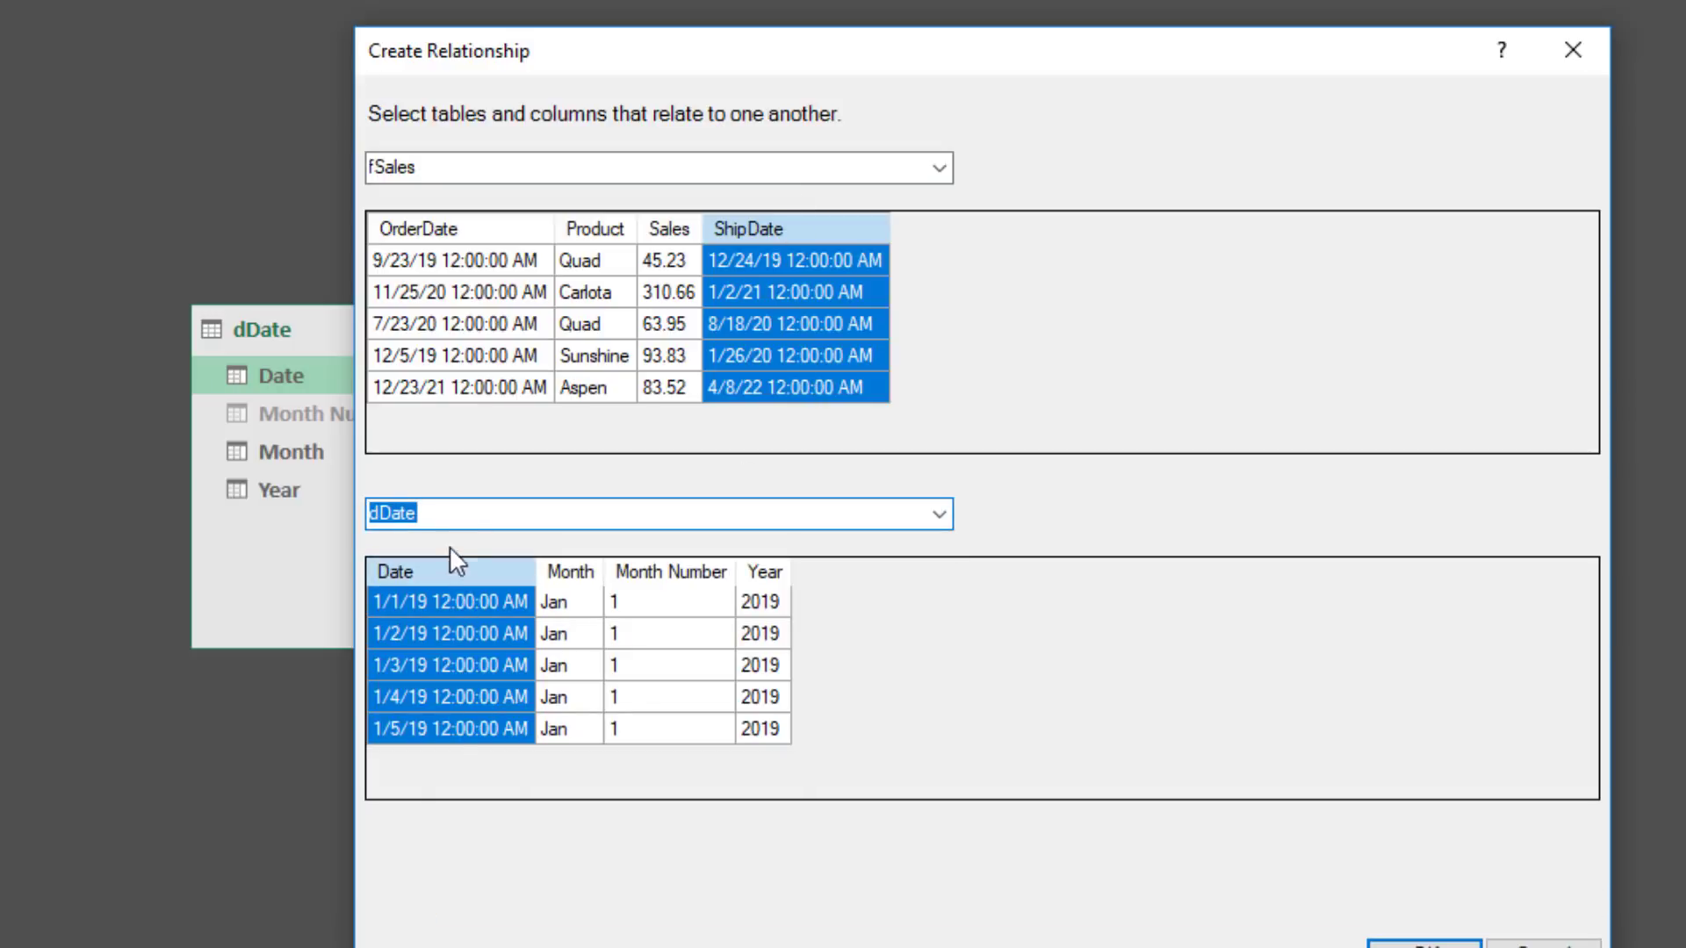
pyautogui.moveTo(630, 61); pyautogui.dragTo(658, 0)
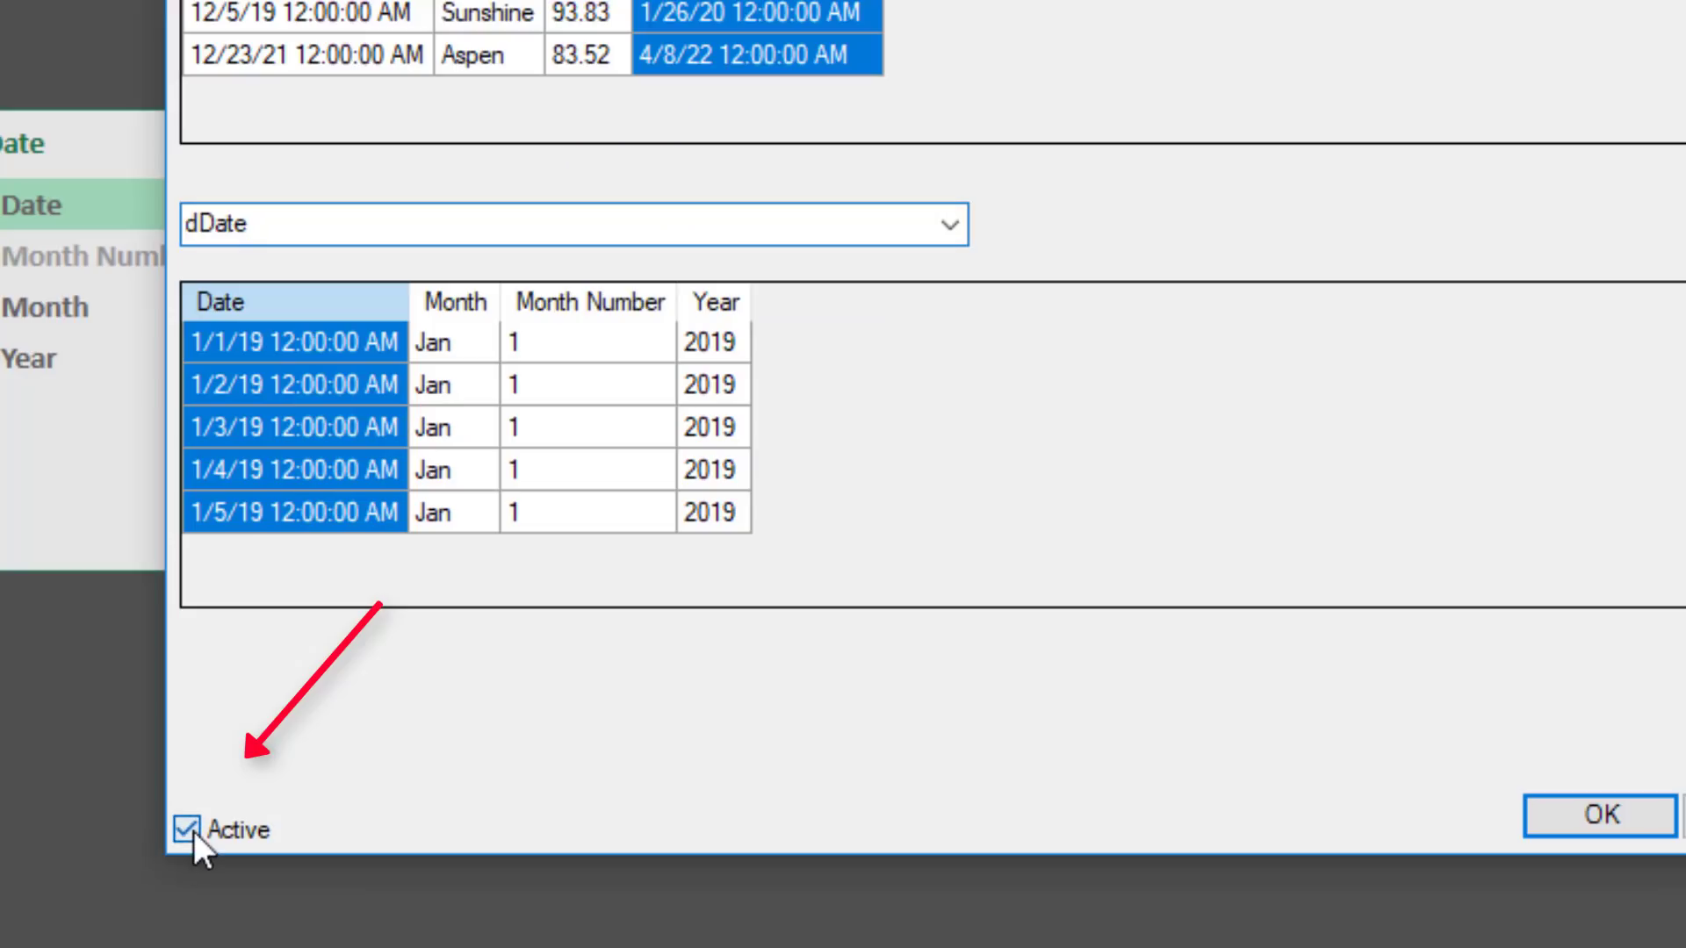
pyautogui.click(400, 847)
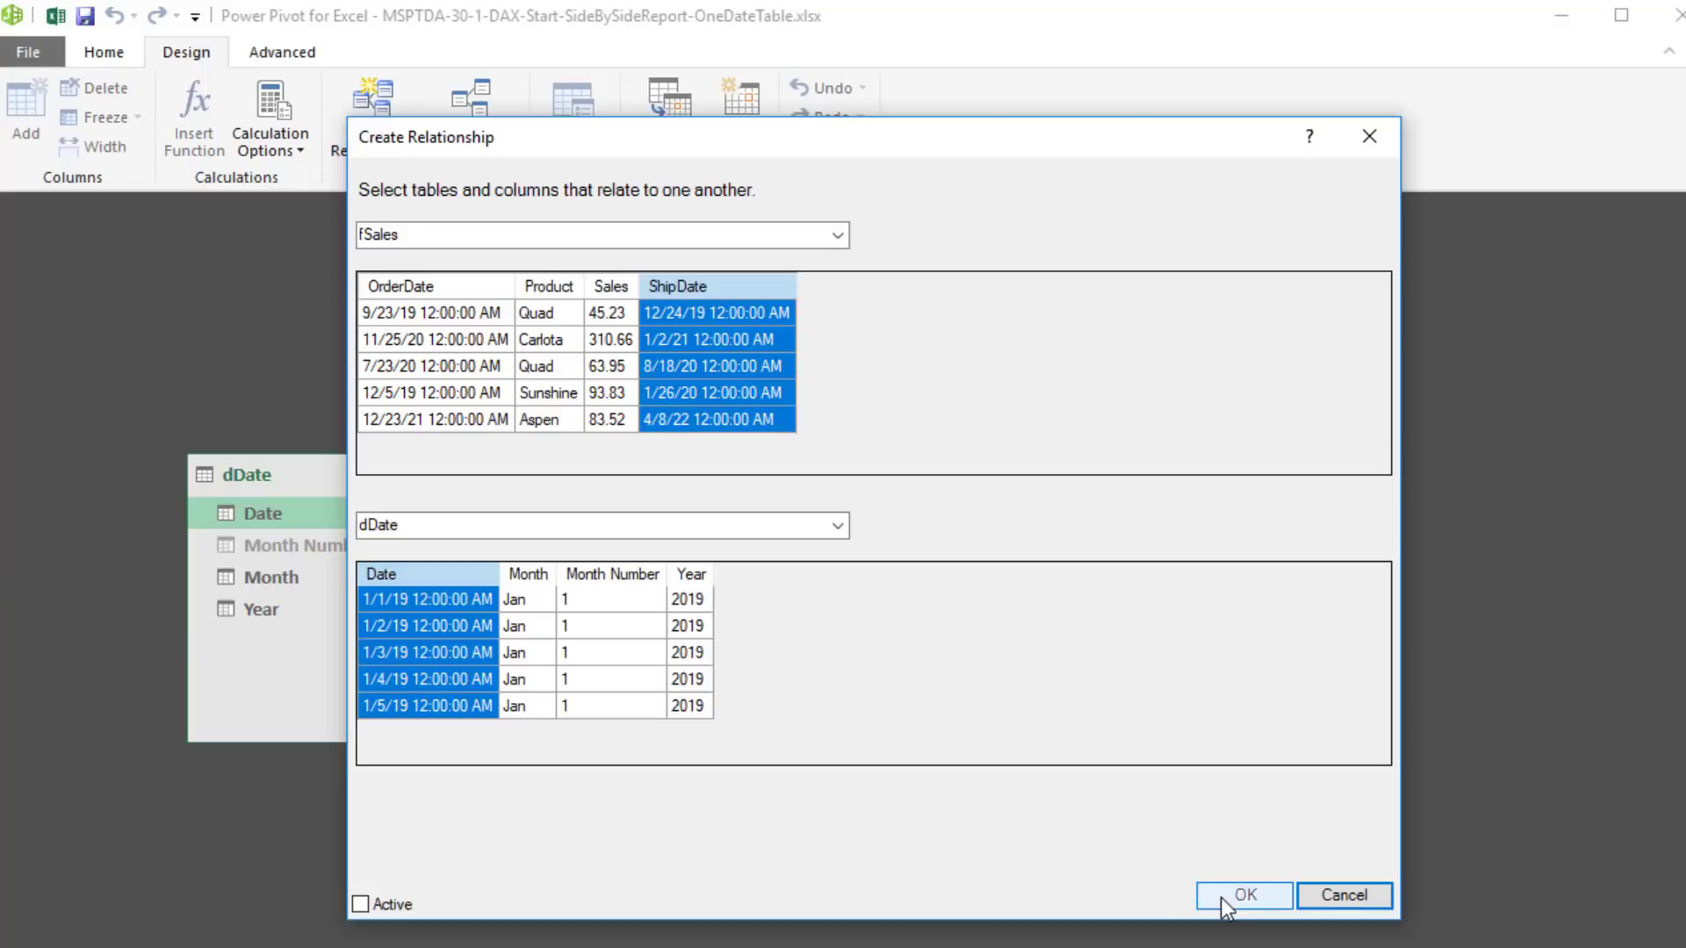
pyautogui.click(1222, 896)
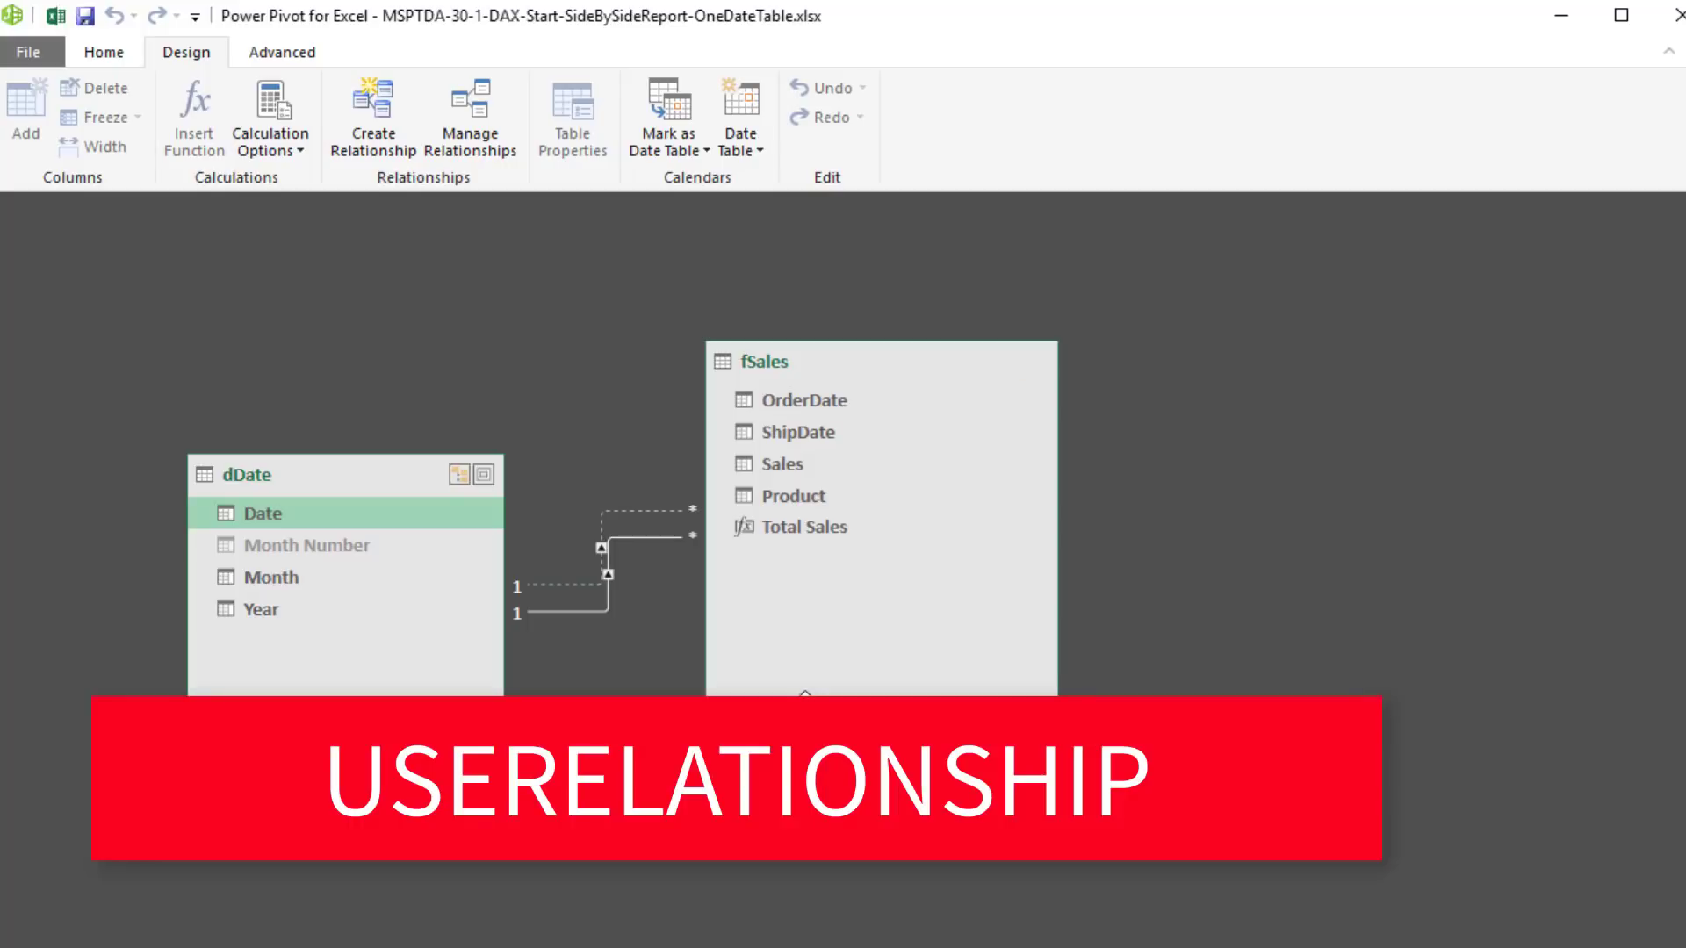
# In fSales' calculation area, begin the Shipped Sales measure as CALCULATE([Total Sales]
pyautogui.click(104, 54)
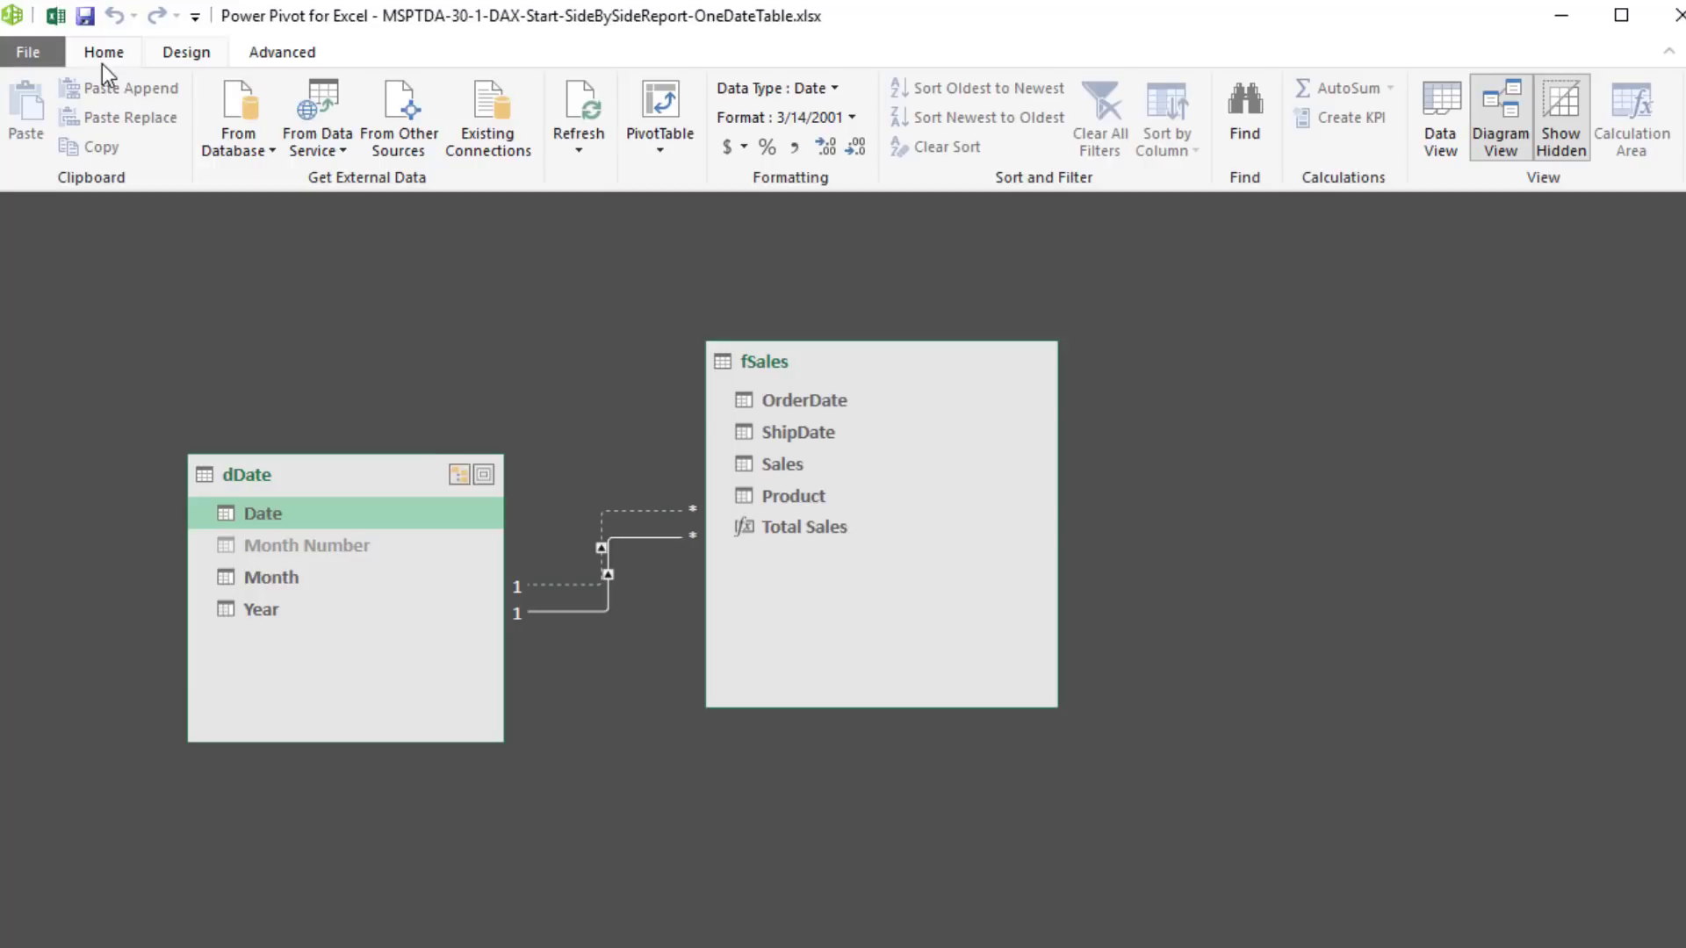
pyautogui.click(1441, 131)
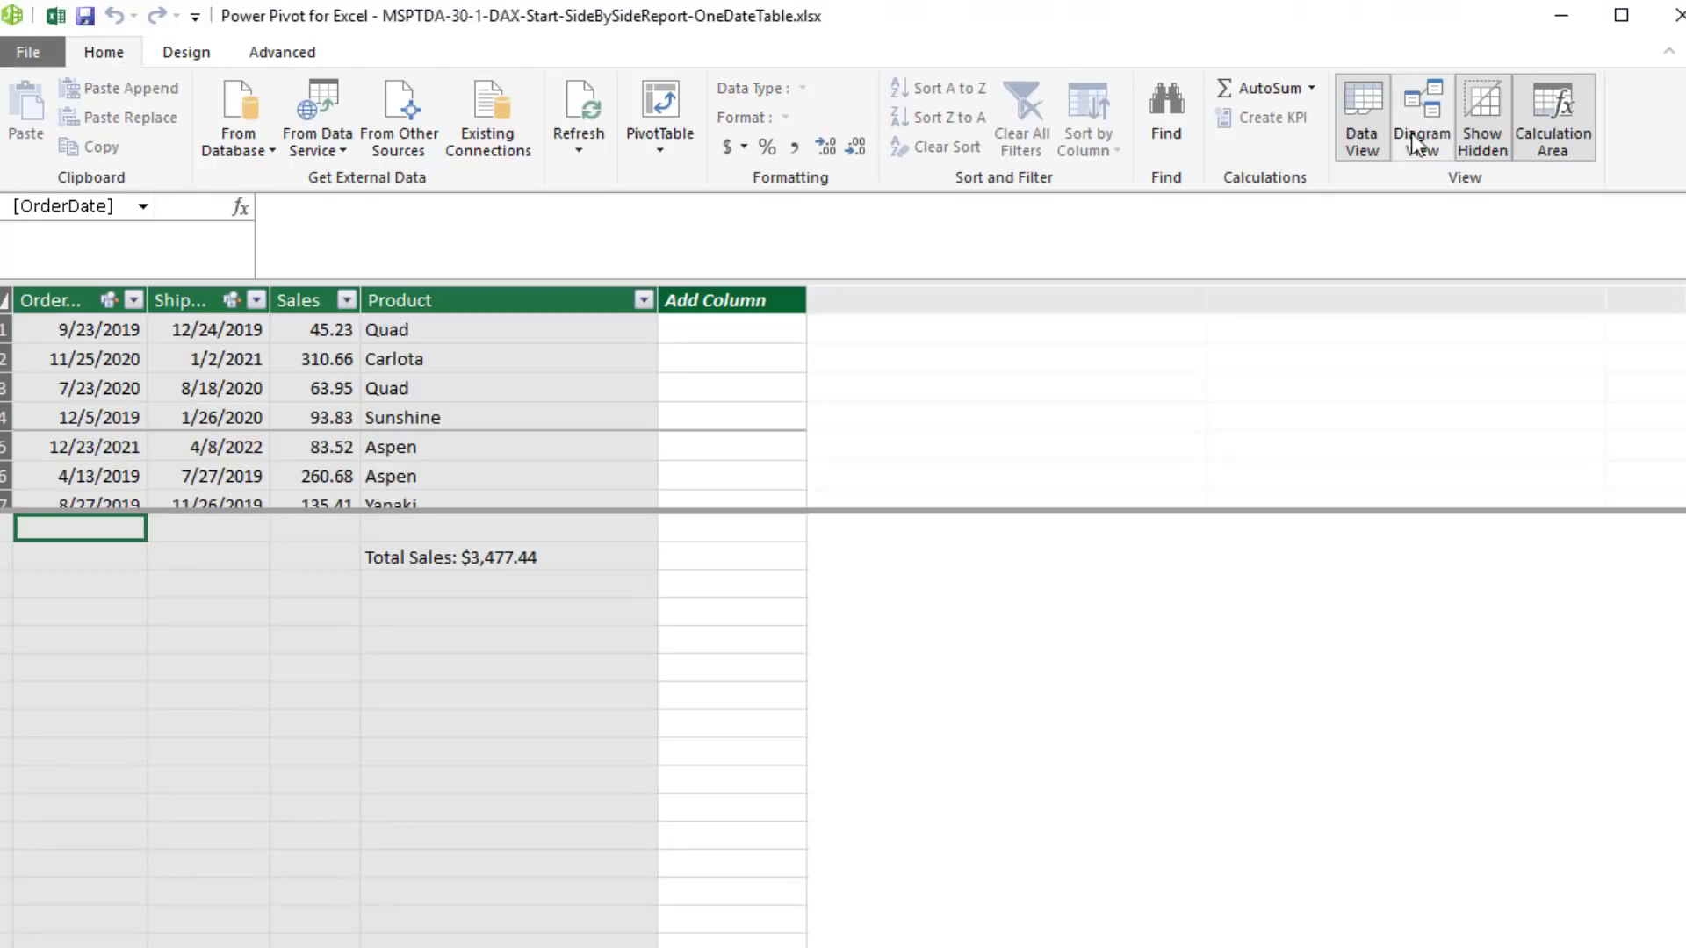
pyautogui.click(394, 590)
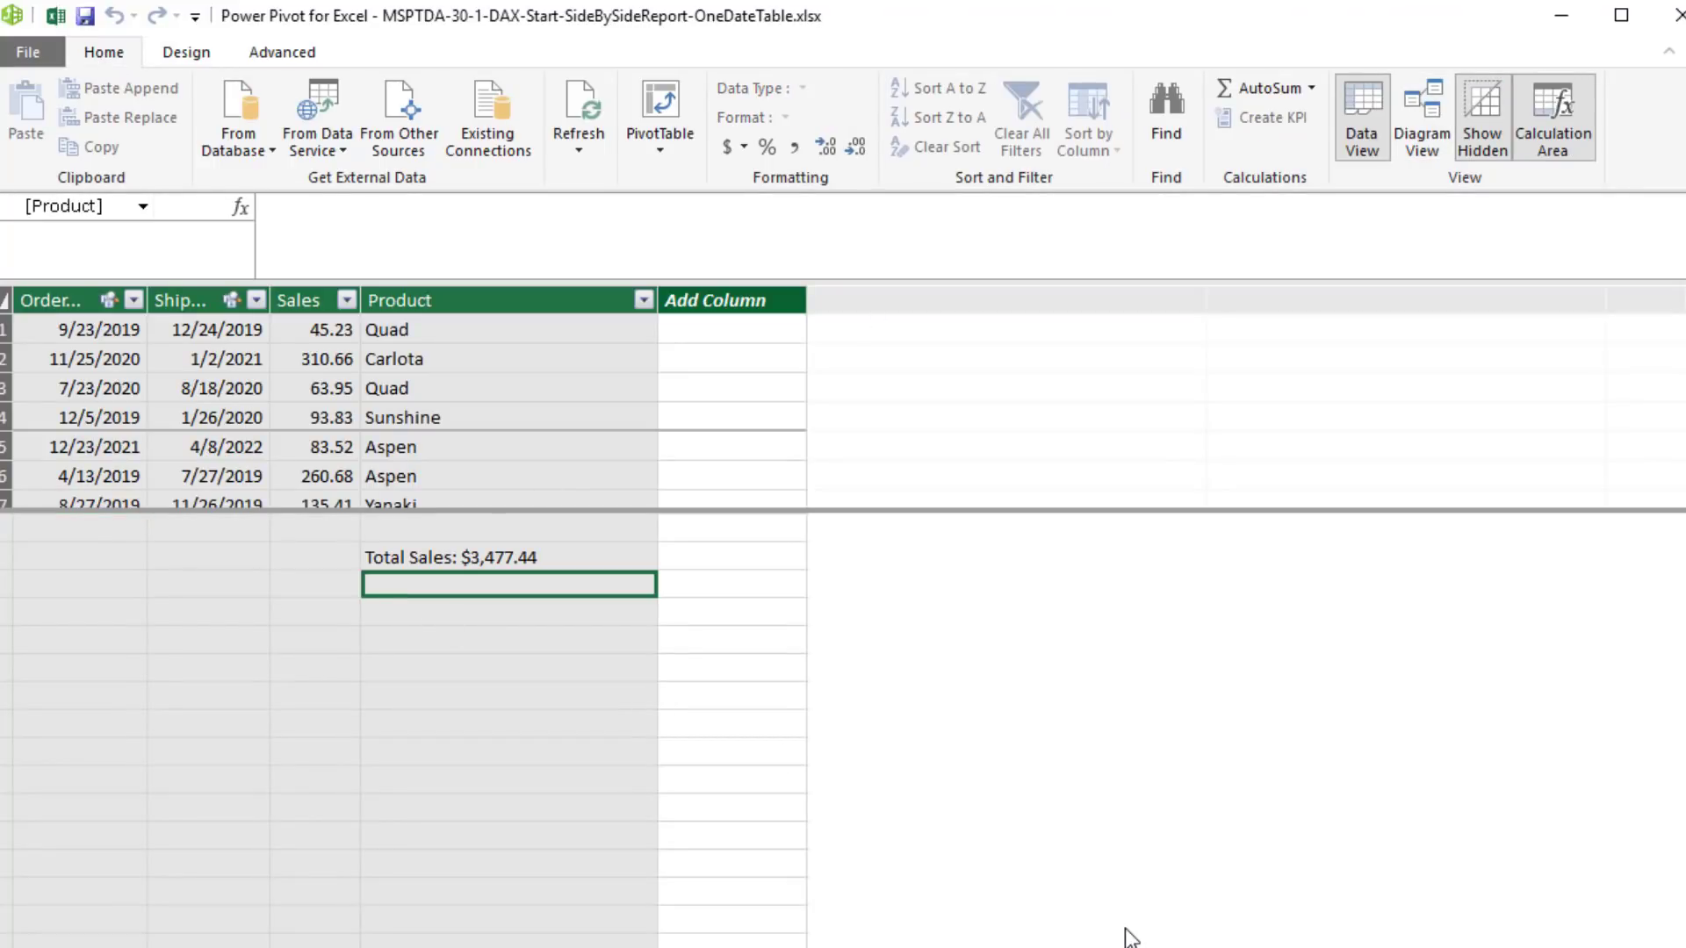
pyautogui.write('Shipped Sales')
pyautogui.write(':=')
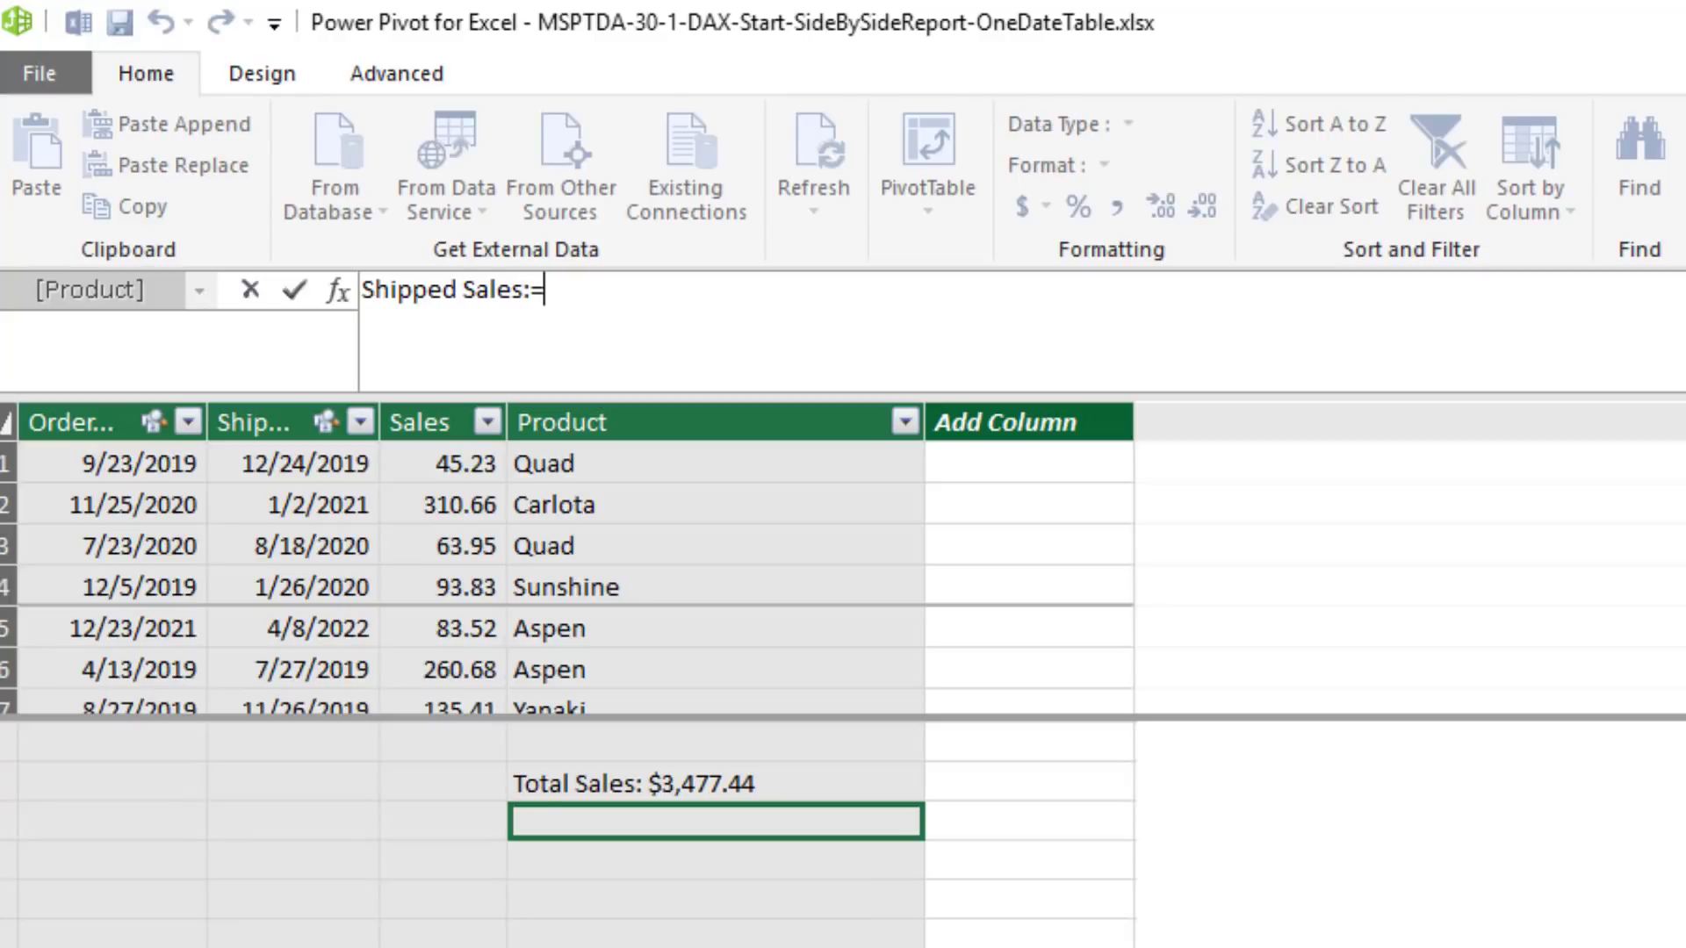
pyautogui.write('c')
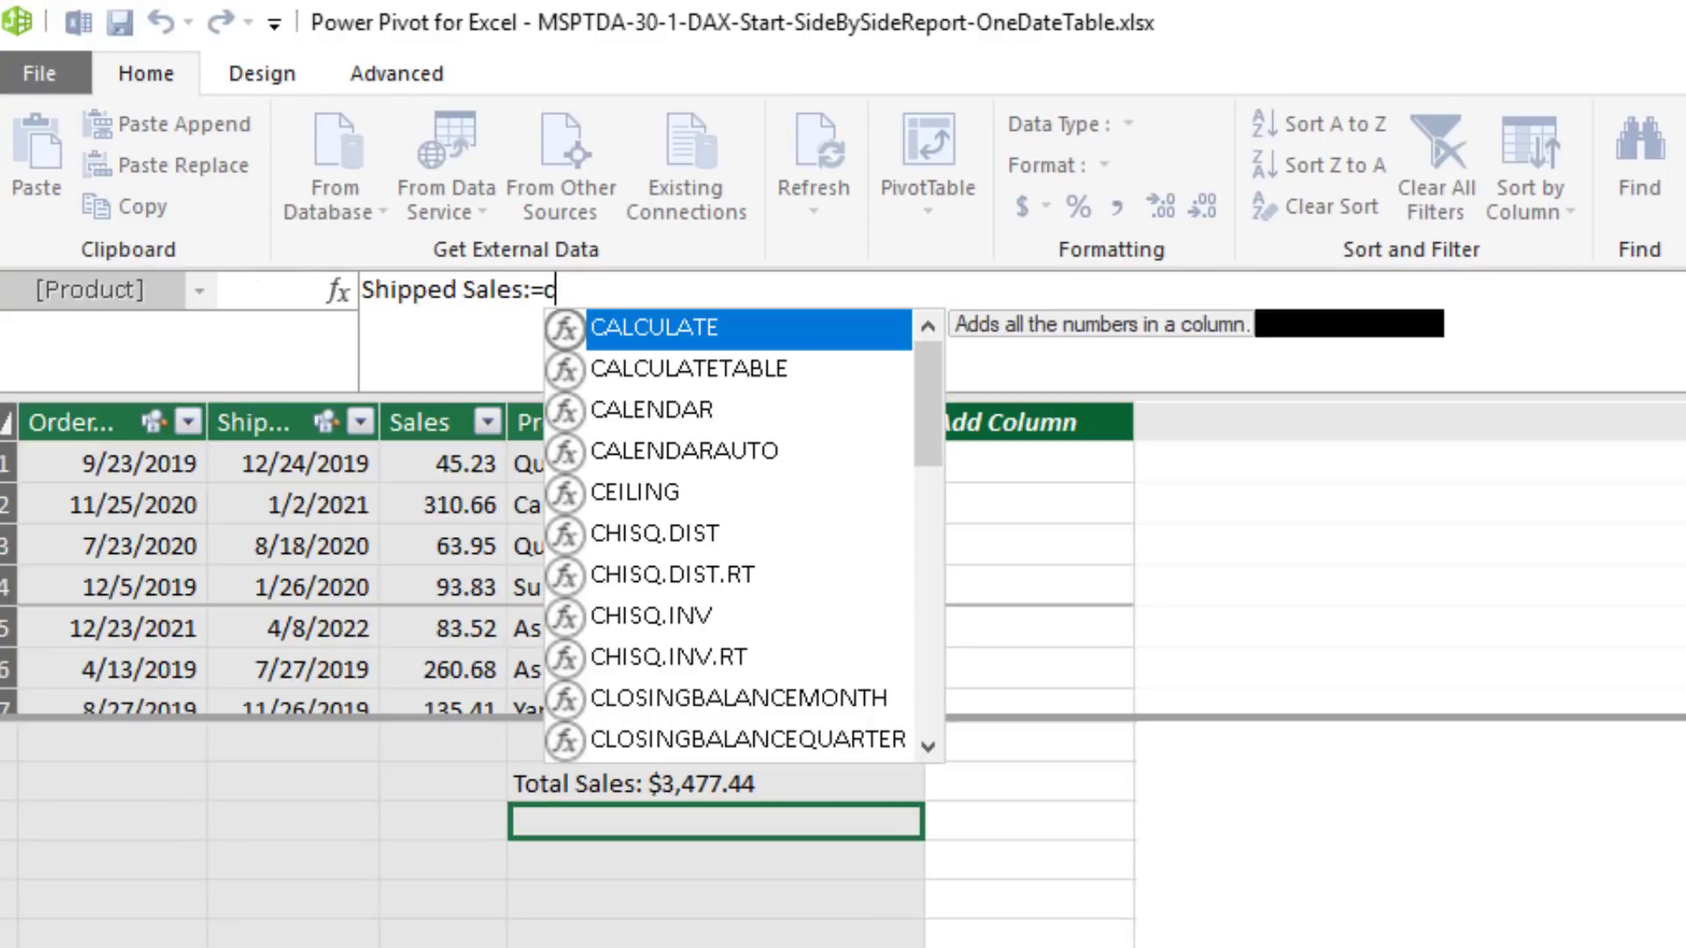
pyautogui.press('Tab')
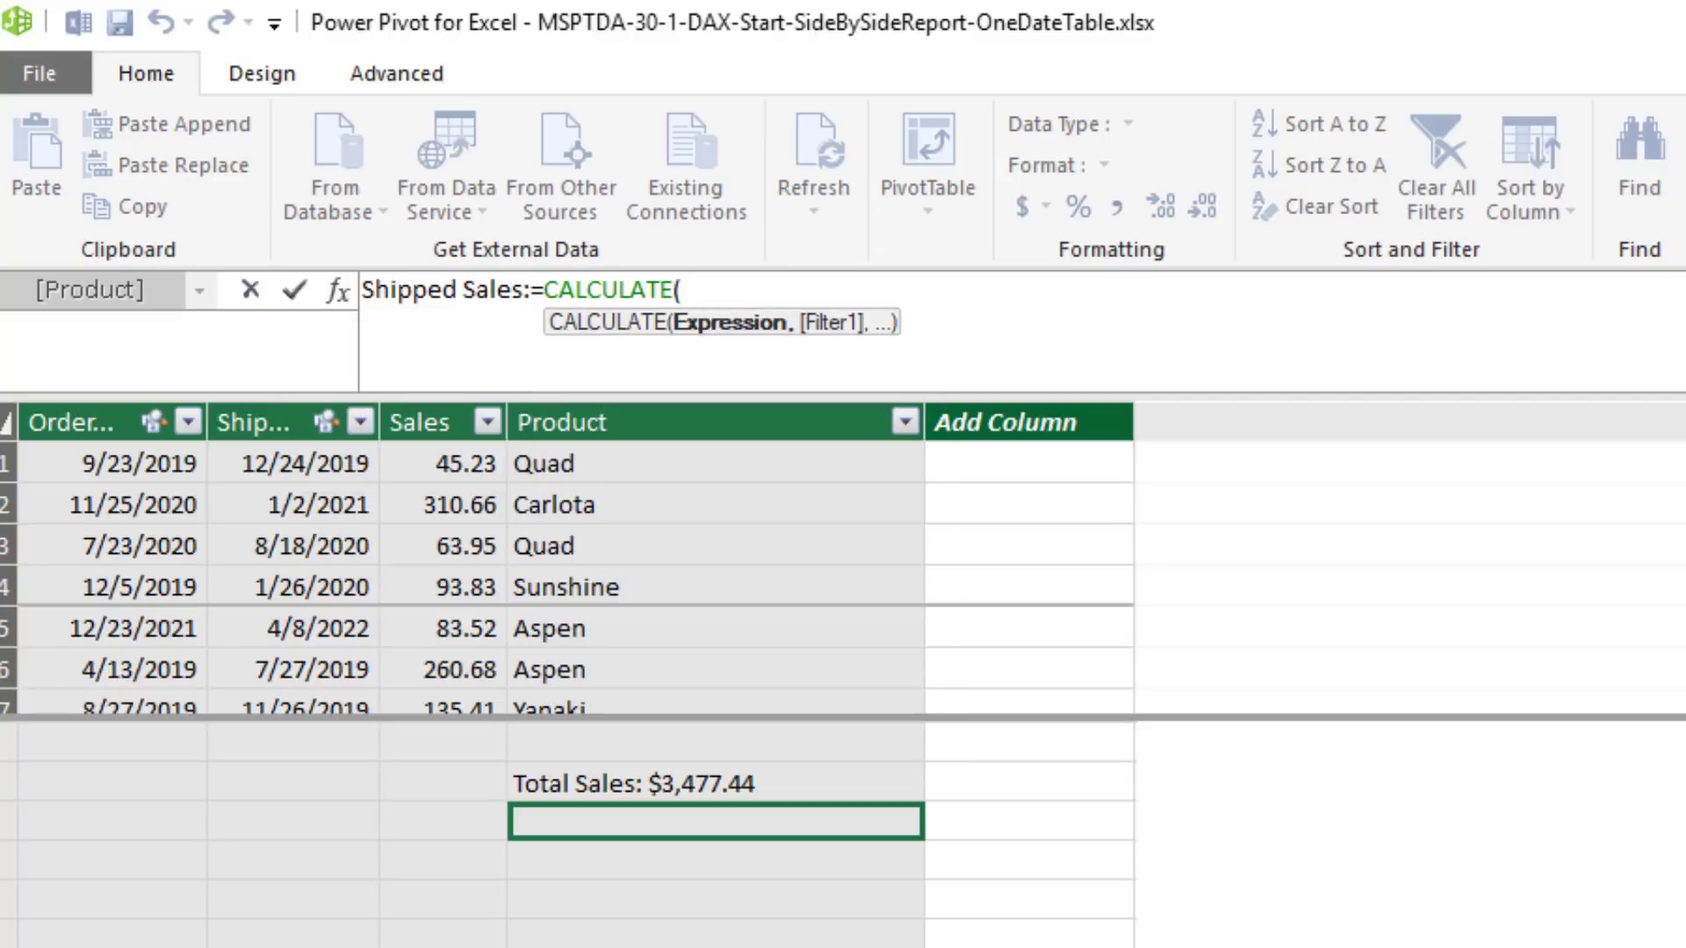
pyautogui.write('sum')
pyautogui.press('Tab')
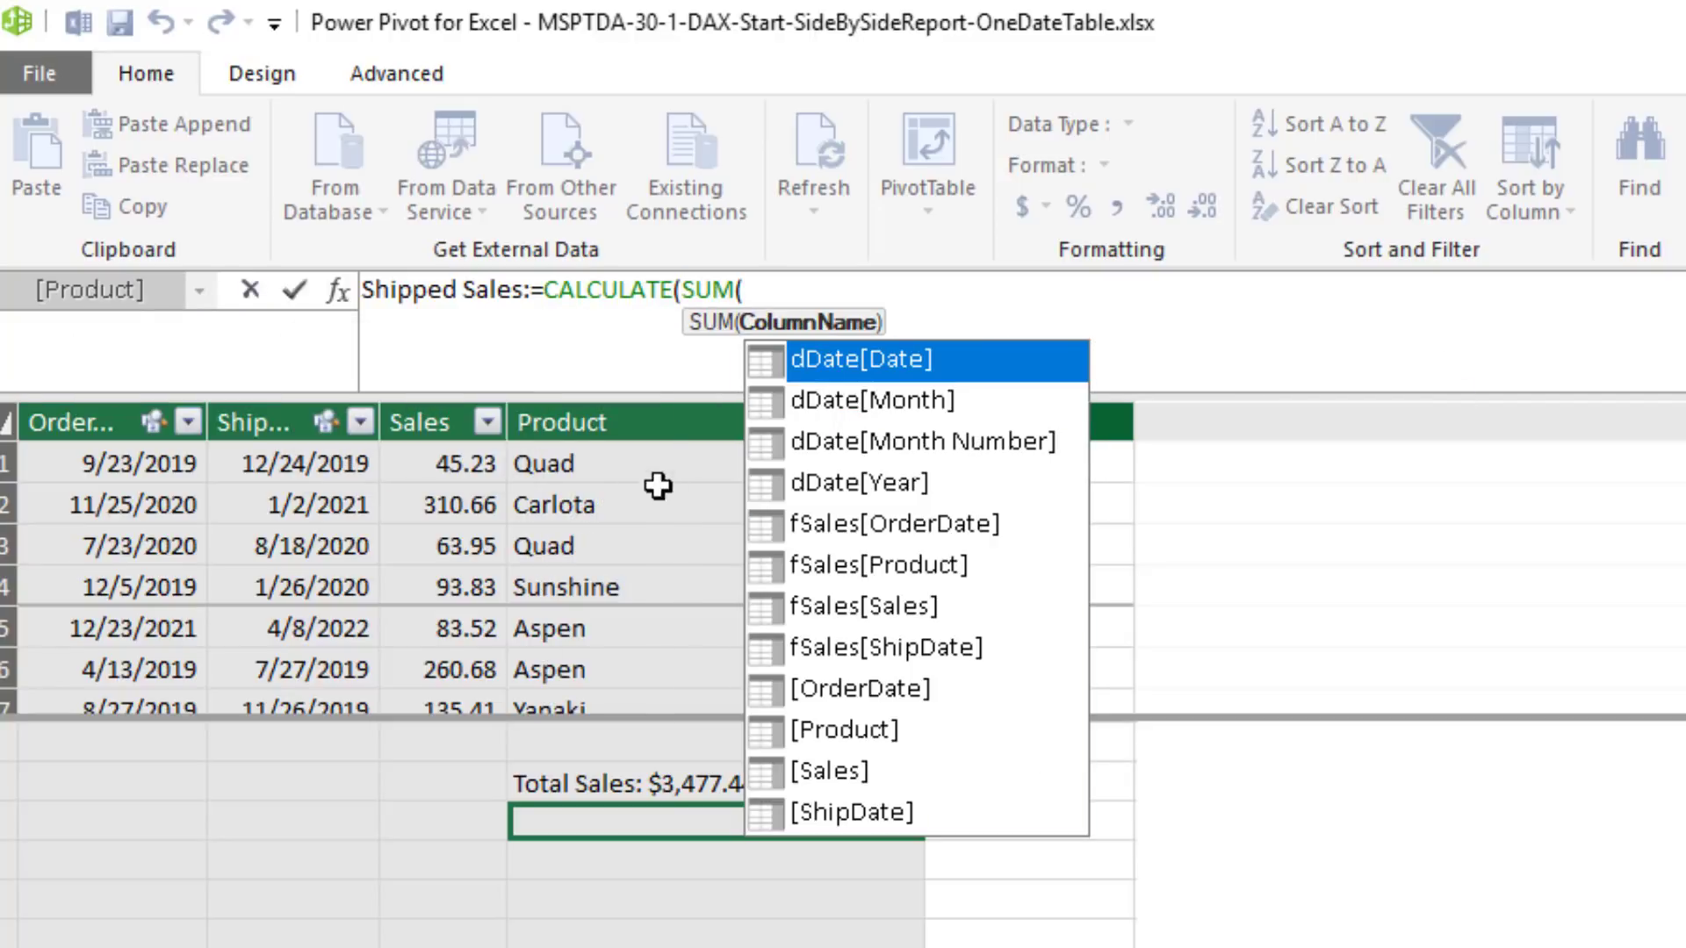
pyautogui.click(431, 420)
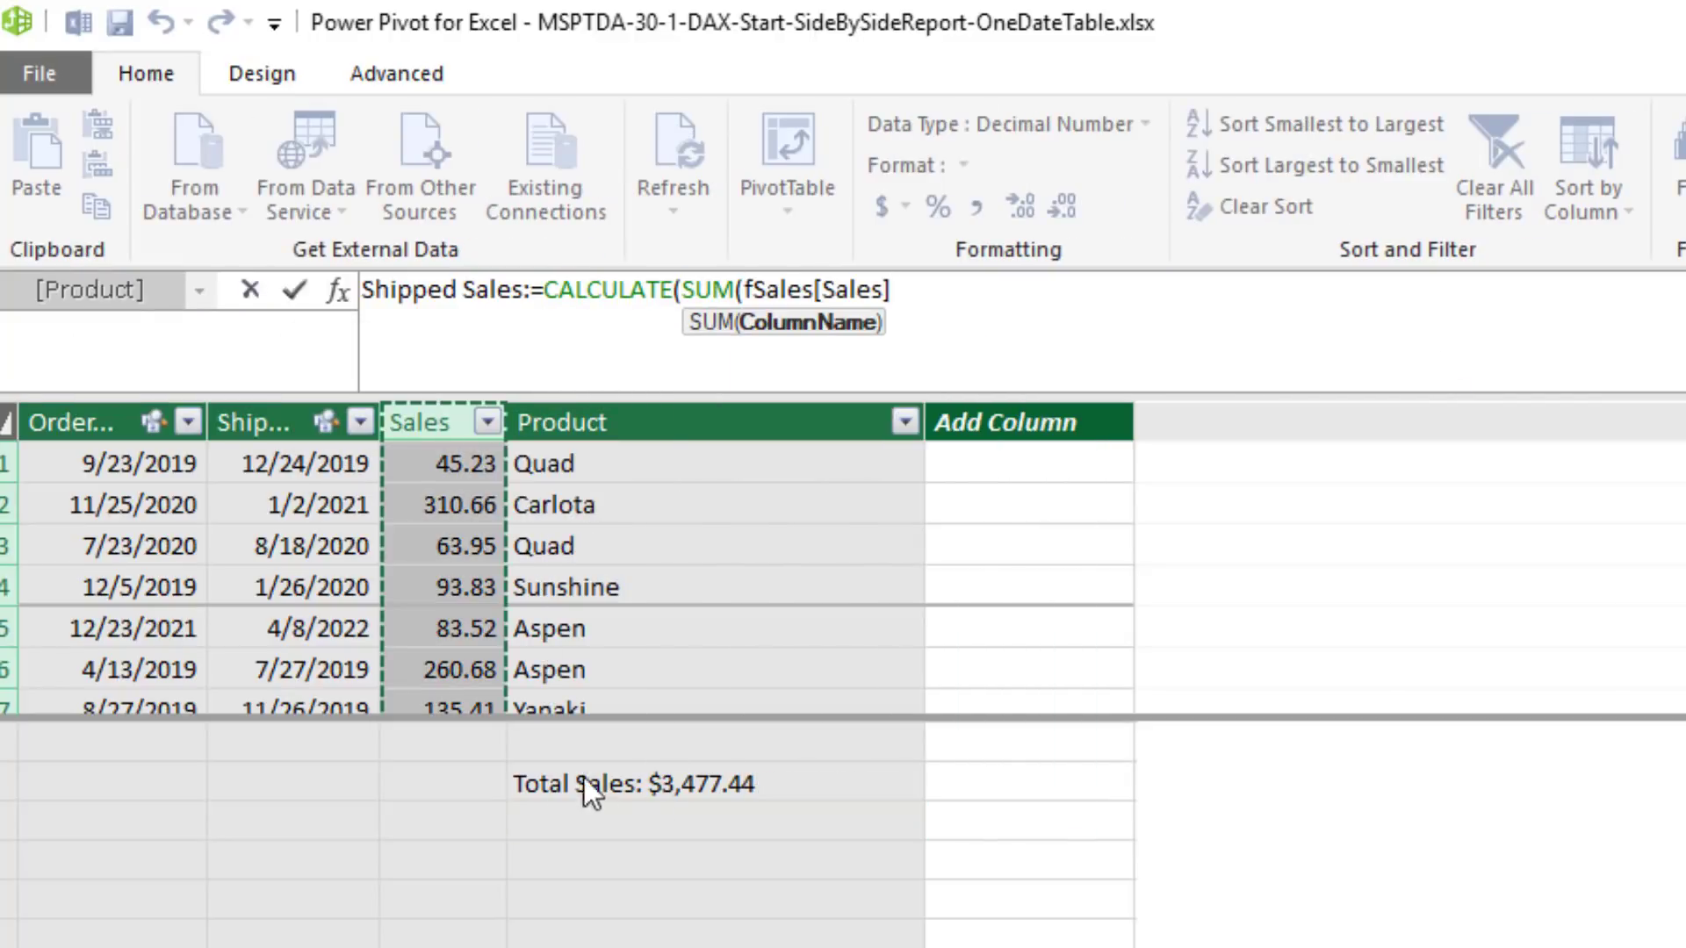
pyautogui.press('BackSpace')
pyautogui.press('BackSpace')
pyautogui.press('BackSpace')
pyautogui.press('BackSpace')
pyautogui.press('BackSpace')
pyautogui.press('BackSpace')
pyautogui.press('BackSpace')
pyautogui.press('BackSpace')
pyautogui.press('BackSpace')
pyautogui.press('BackSpace')
pyautogui.press('BackSpace')
pyautogui.press('BackSpace')
pyautogui.press('BackSpace')
pyautogui.press('BackSpace')
pyautogui.press('BackSpace')
pyautogui.press('BackSpace')
pyautogui.press('BackSpace')
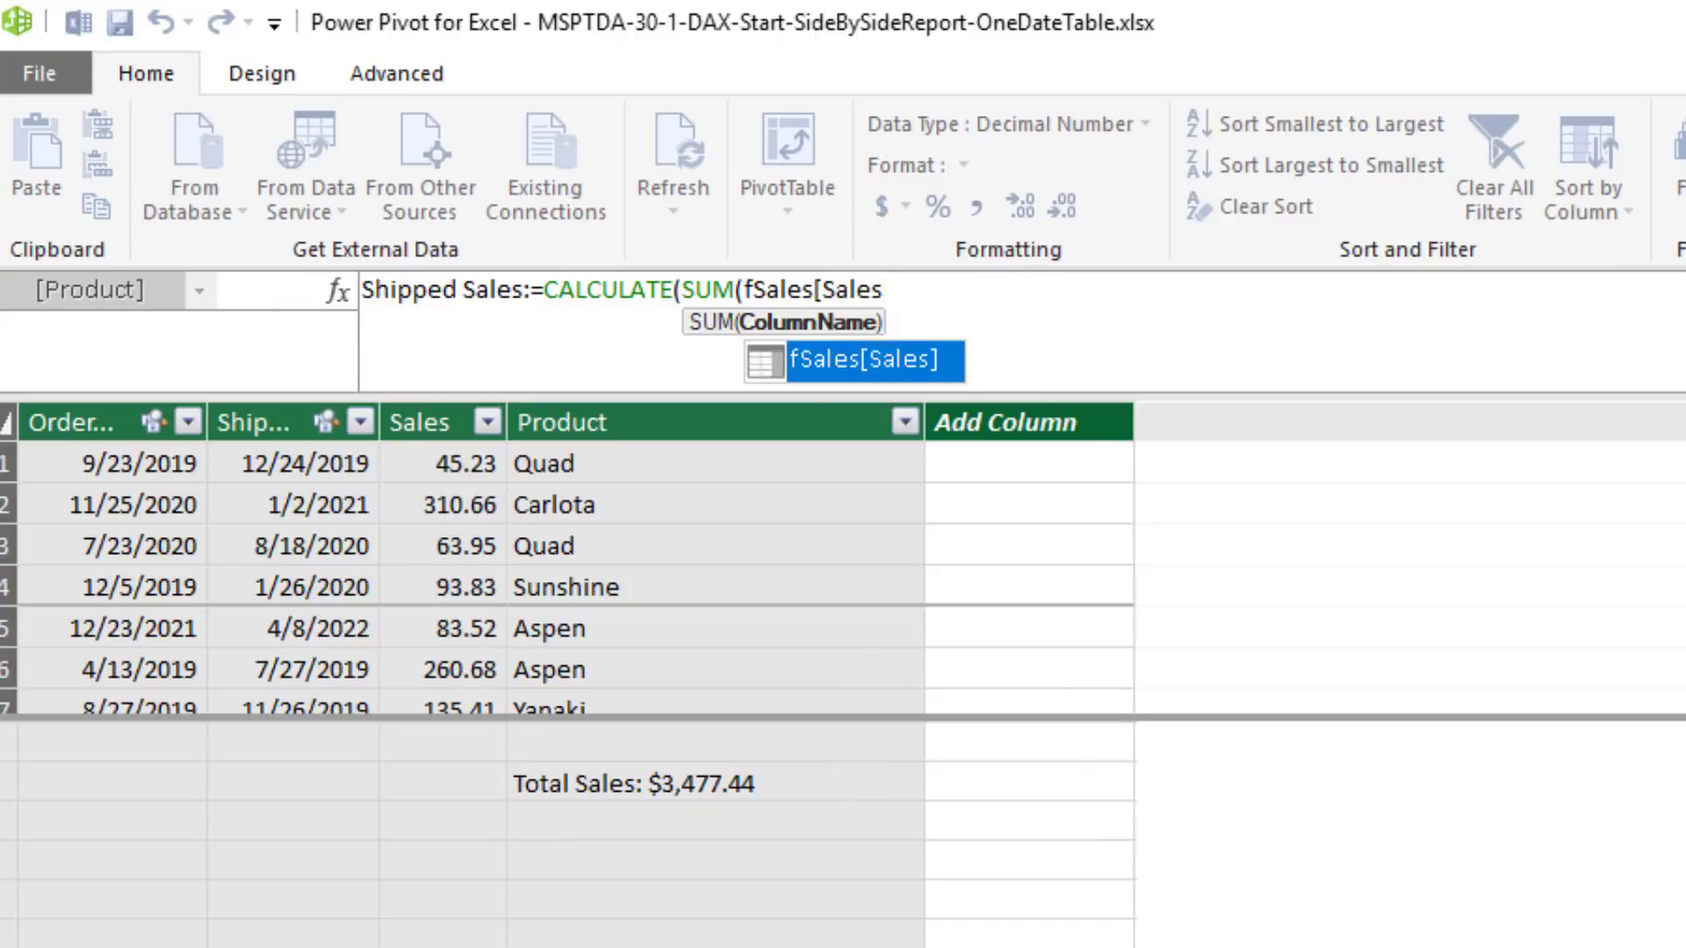
pyautogui.click(576, 783)
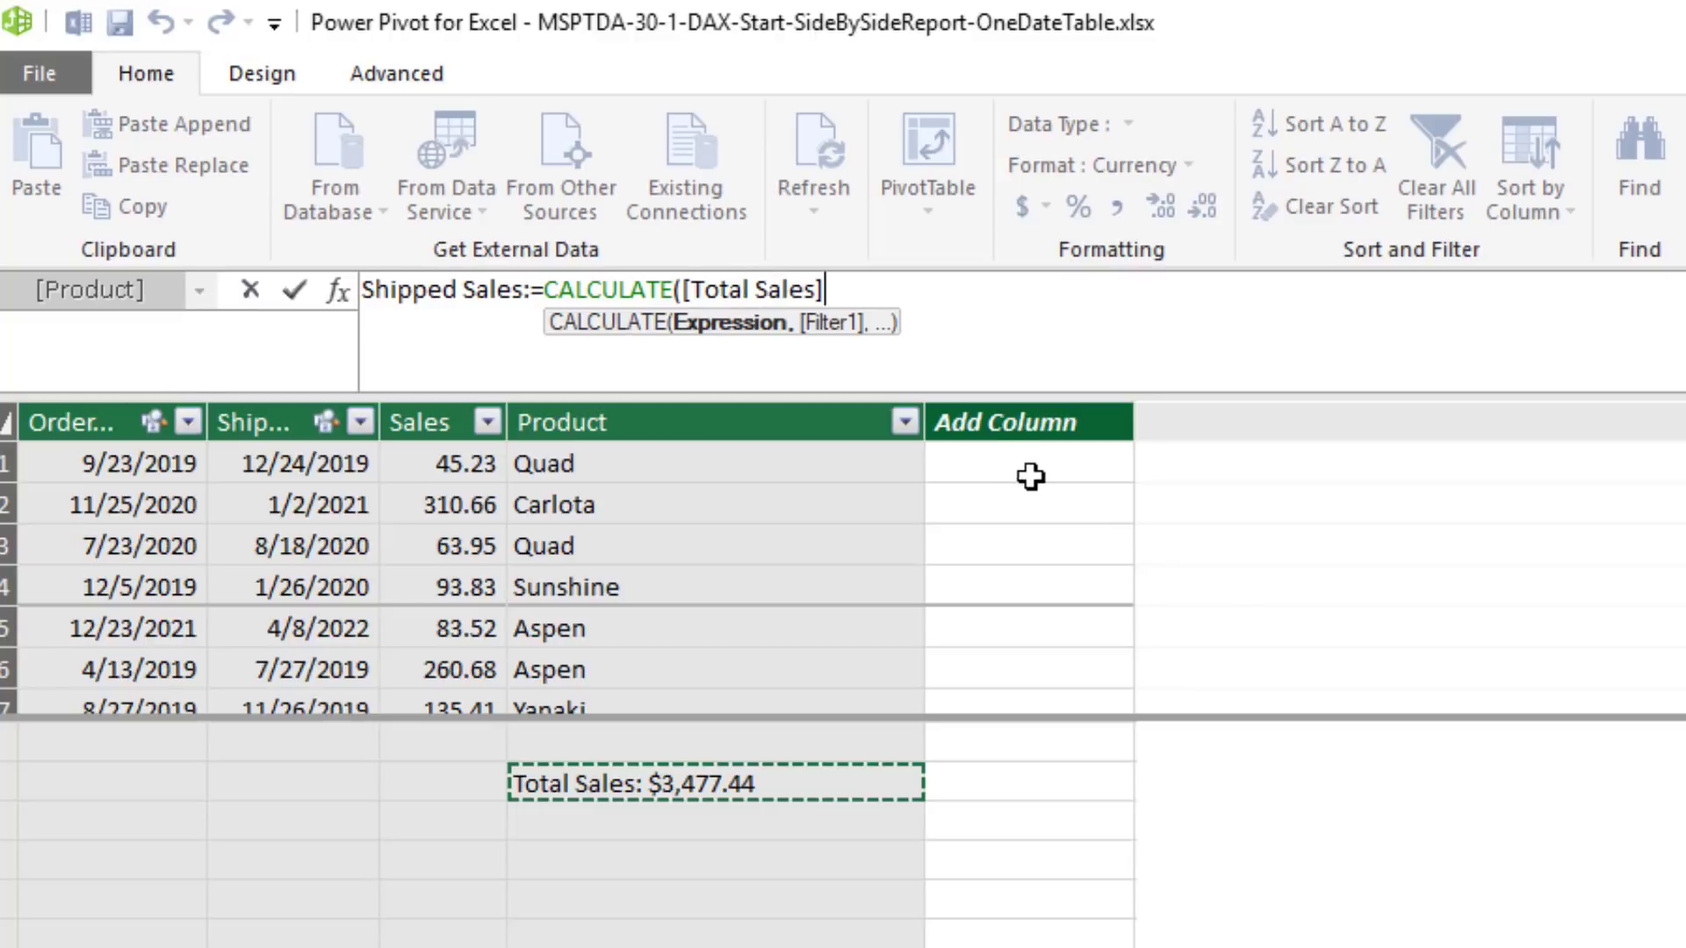
# Complete it with USERELATIONSHIP(fSales[ShipDate],dDate[Date]) and commit the Shipped Sales measure
pyautogui.write(',')
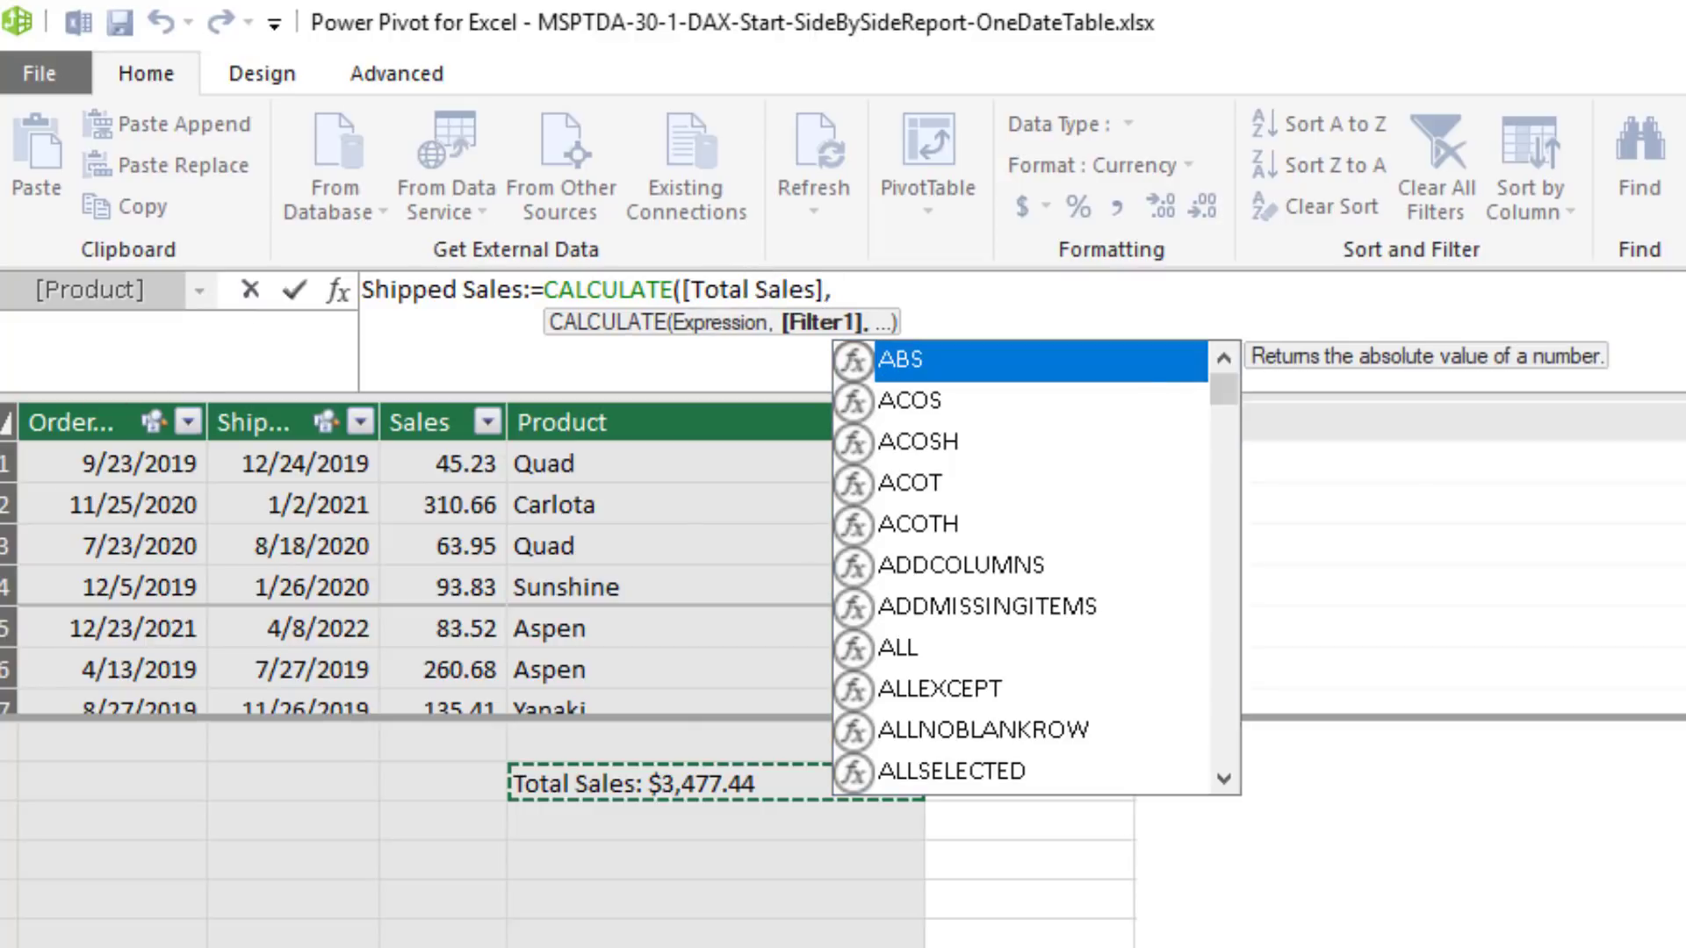
pyautogui.write('use')
pyautogui.press('Tab')
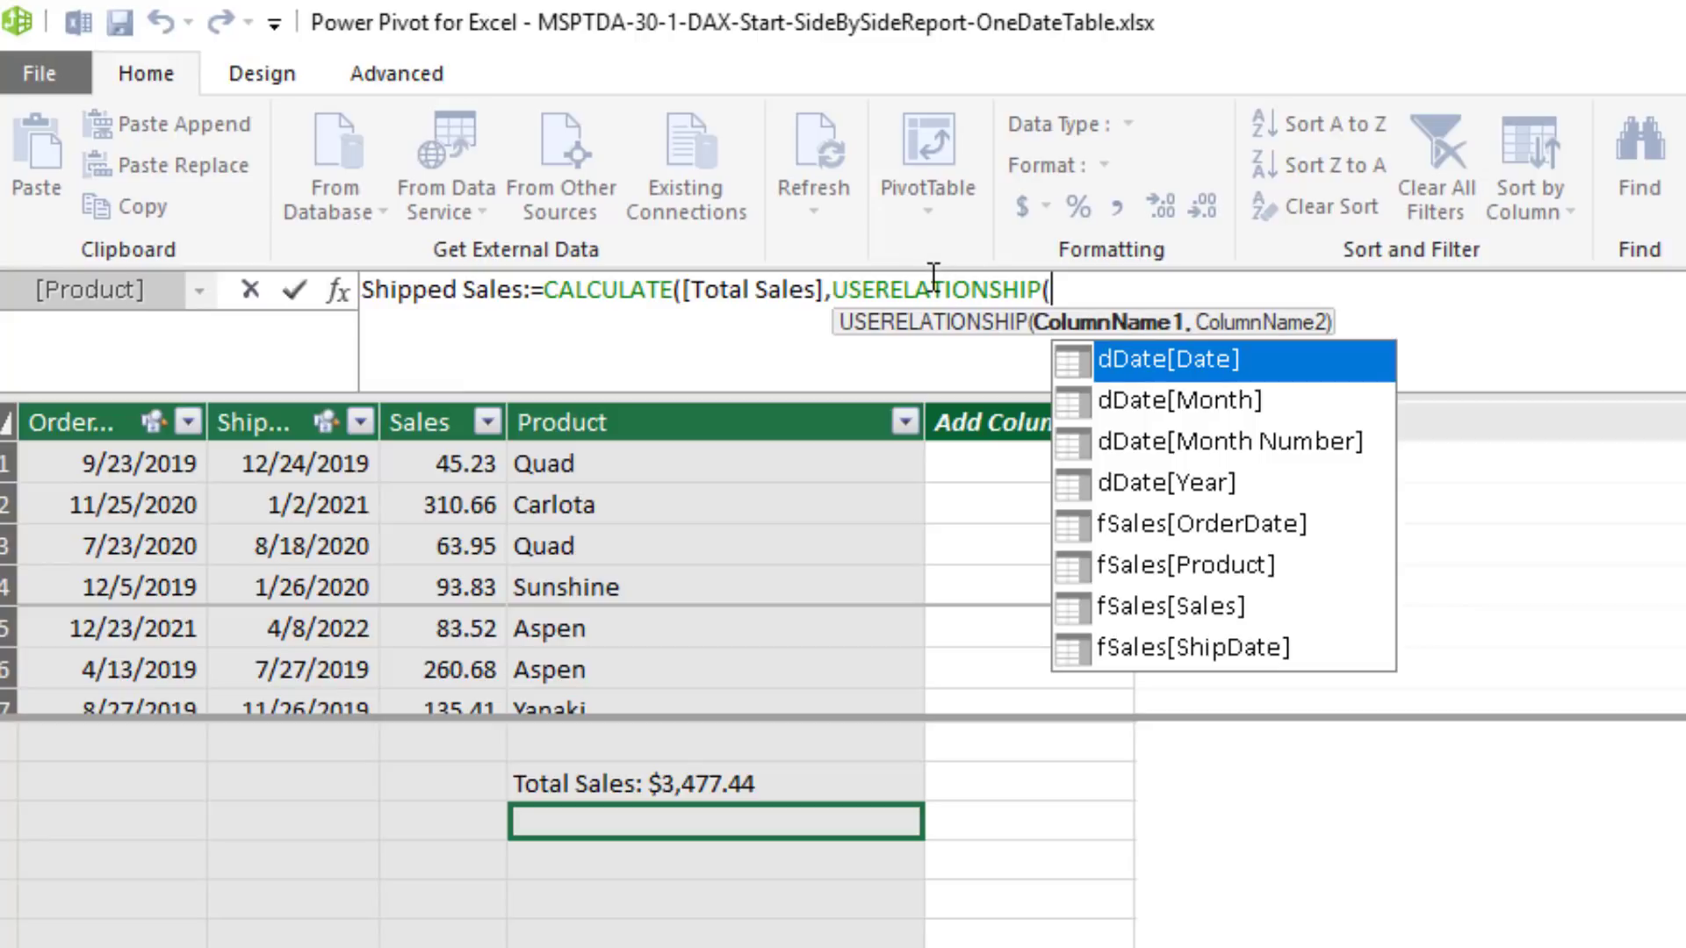
pyautogui.write('fs')
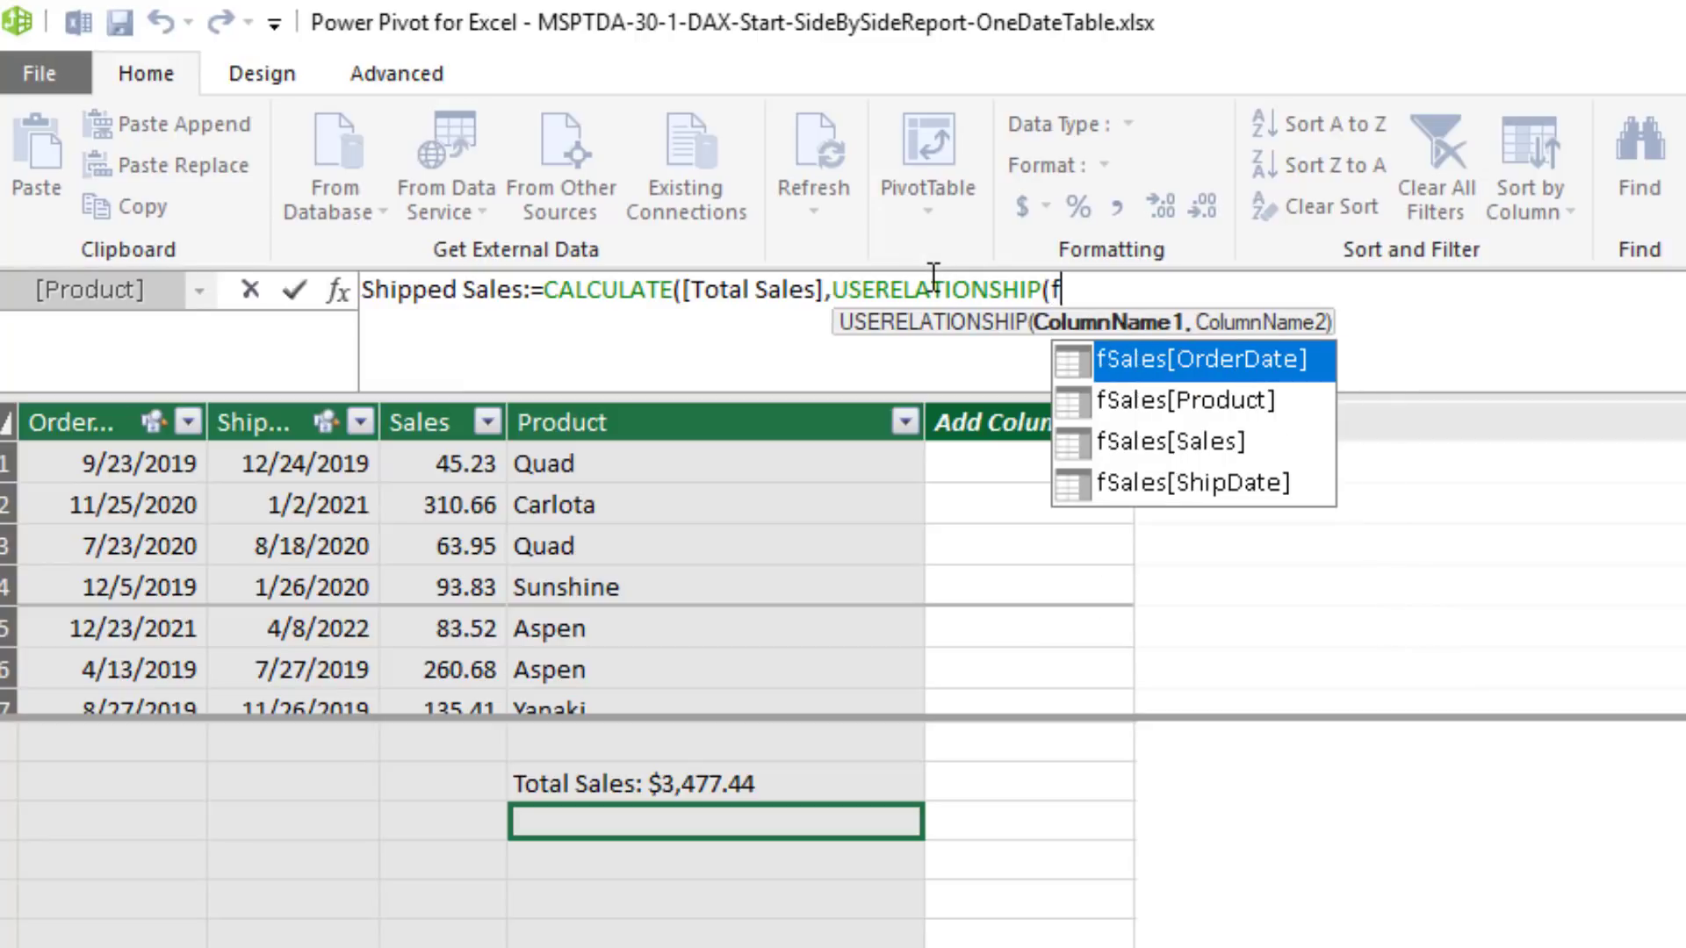
pyautogui.press('Down')
pyautogui.press('Down')
pyautogui.press('Down')
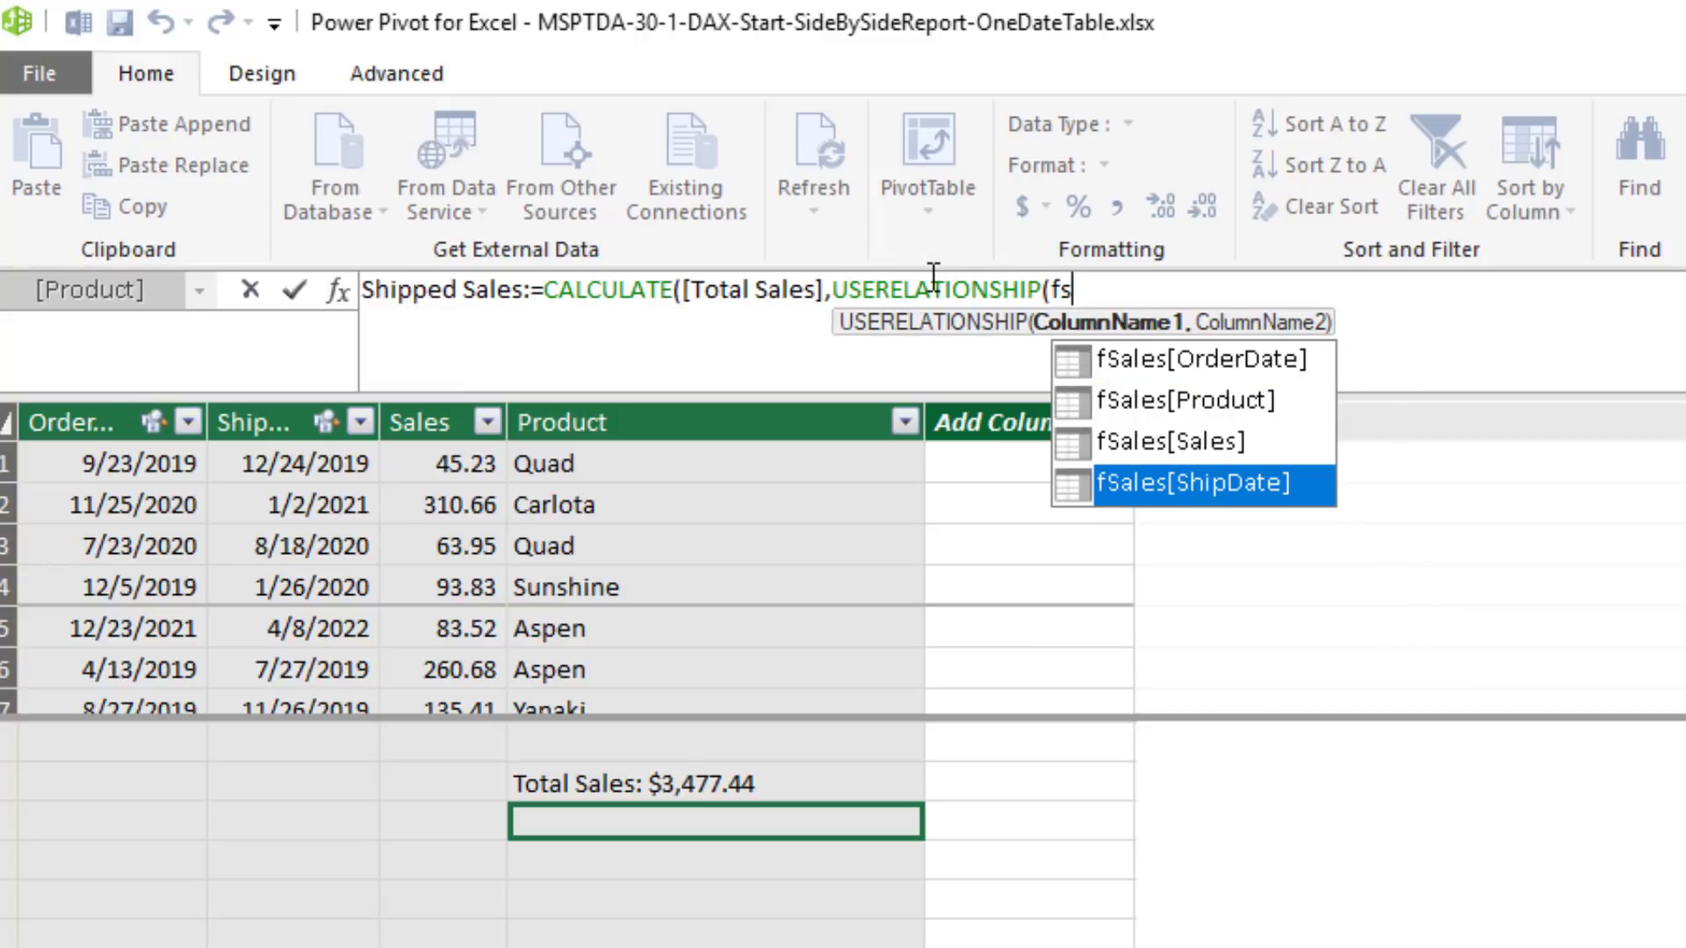
pyautogui.press('Tab')
pyautogui.write(',d')
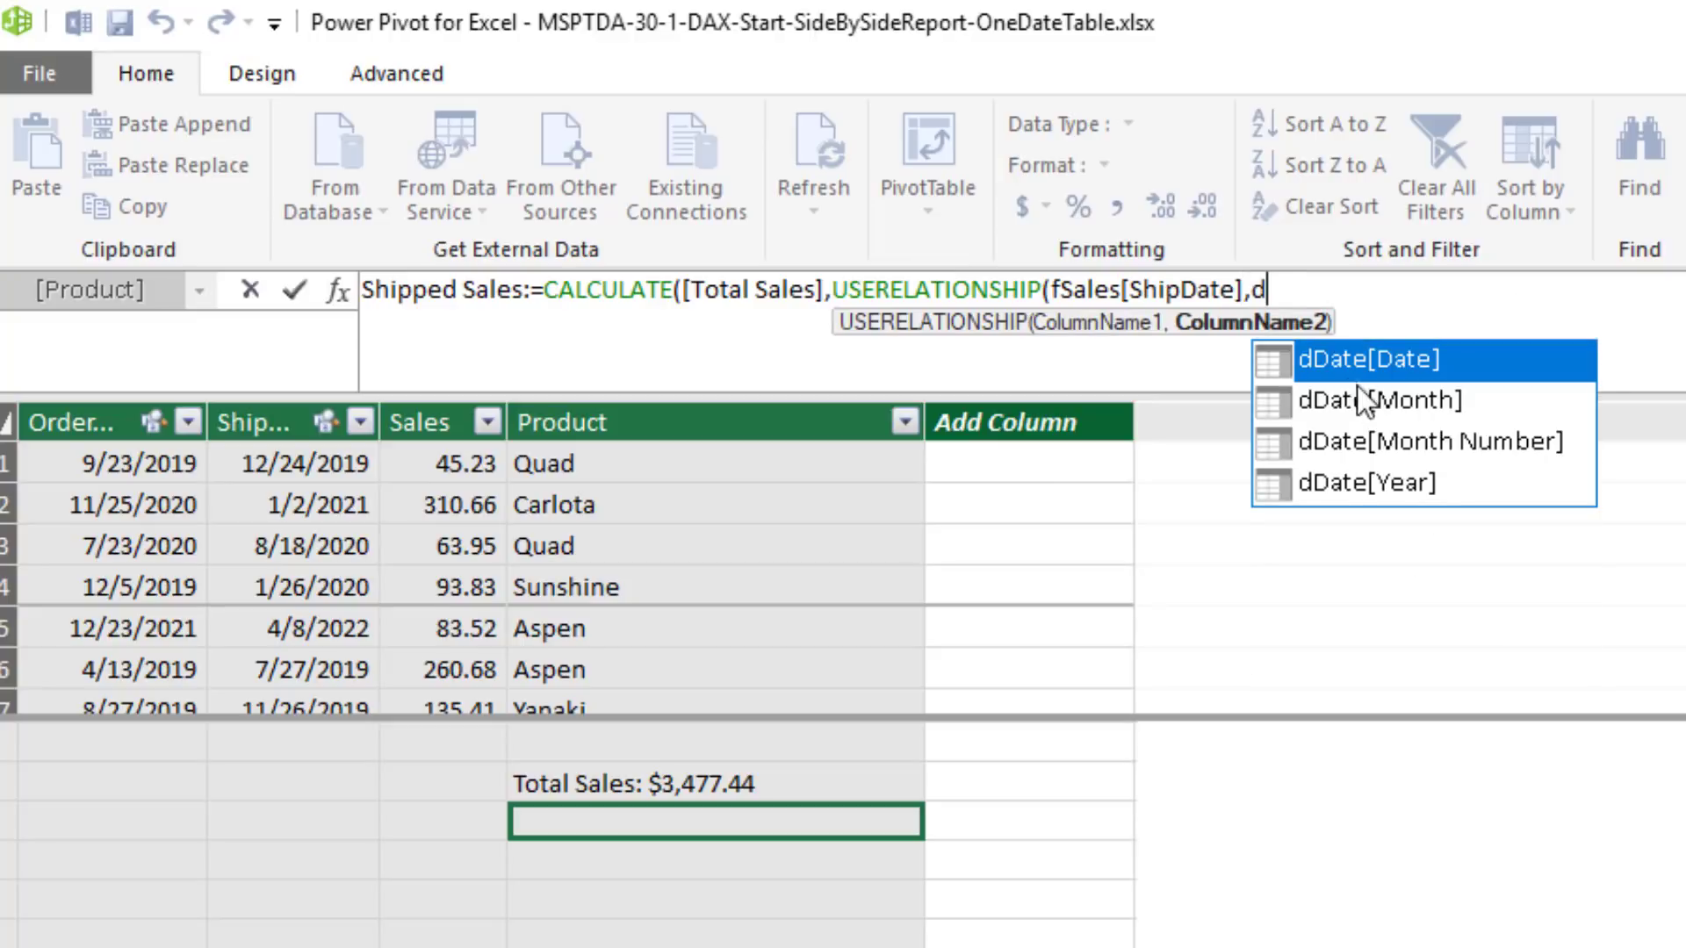
pyautogui.press('Tab')
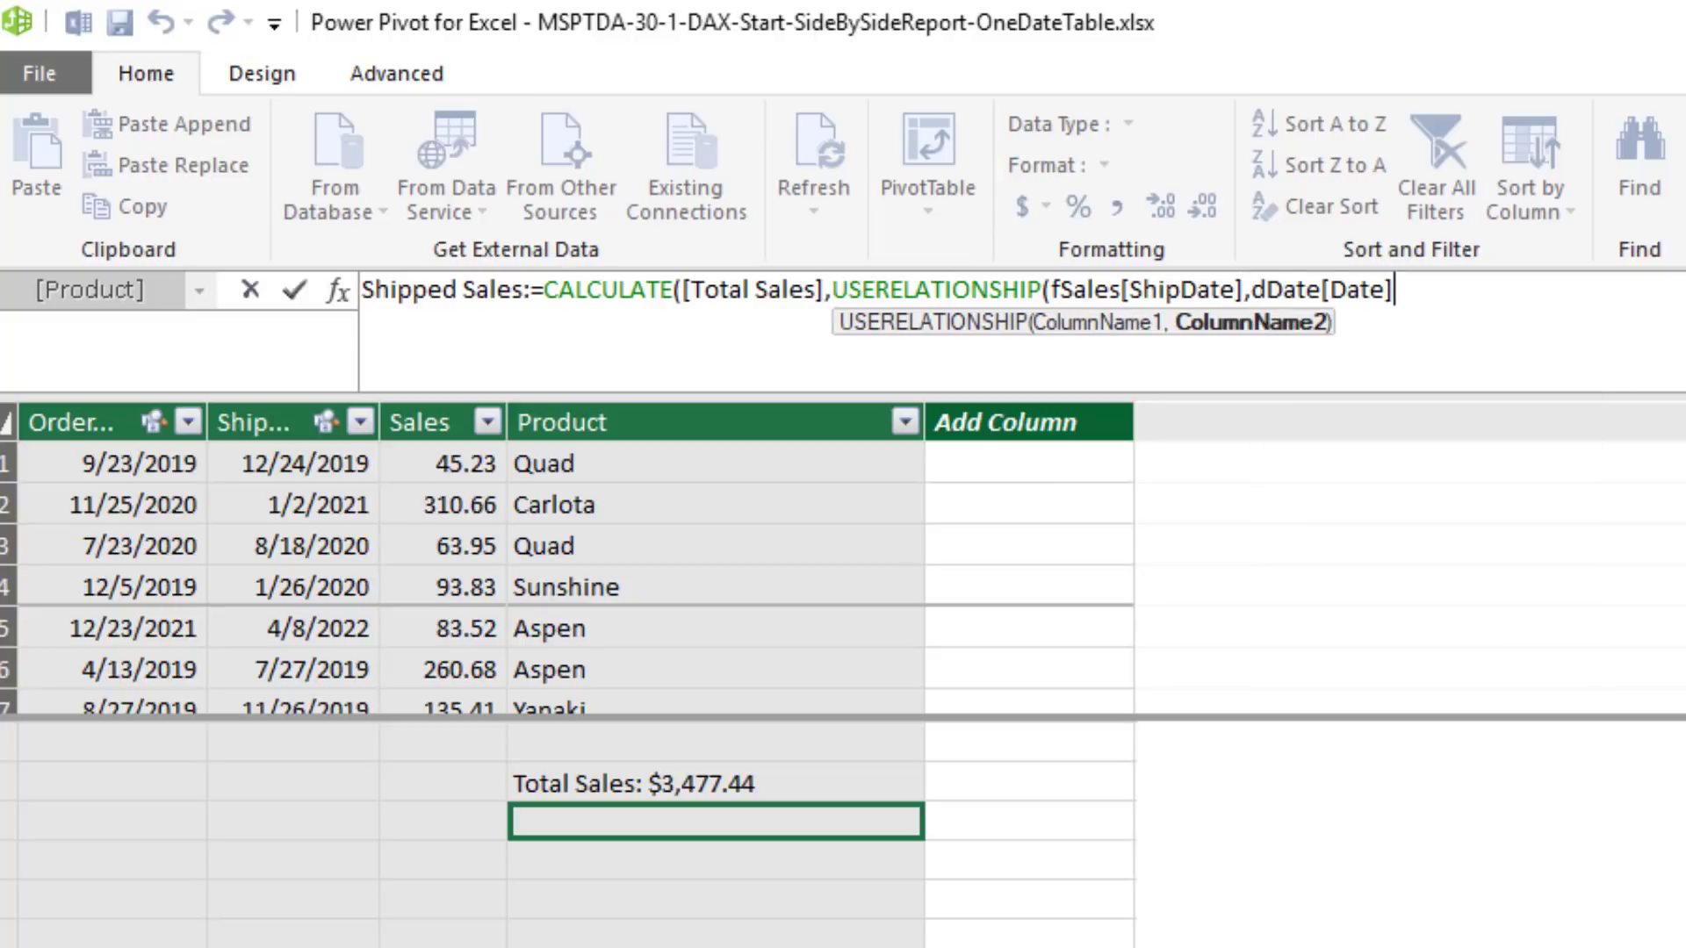
pyautogui.write(')')
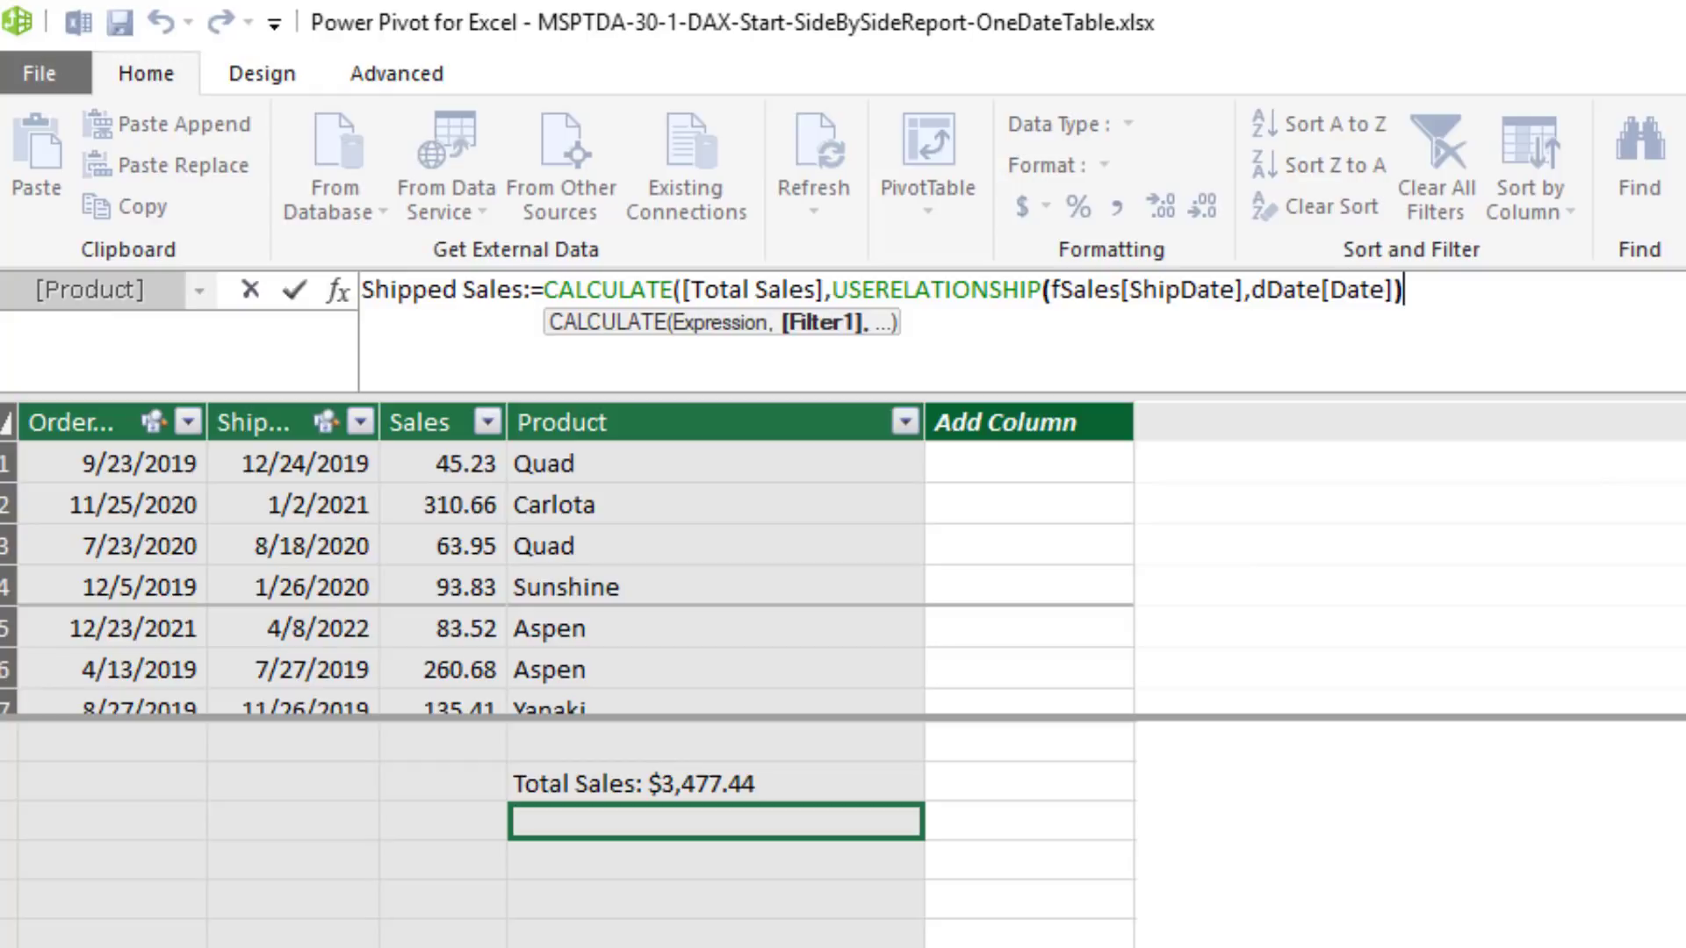
pyautogui.write('))')
pyautogui.press('Return')
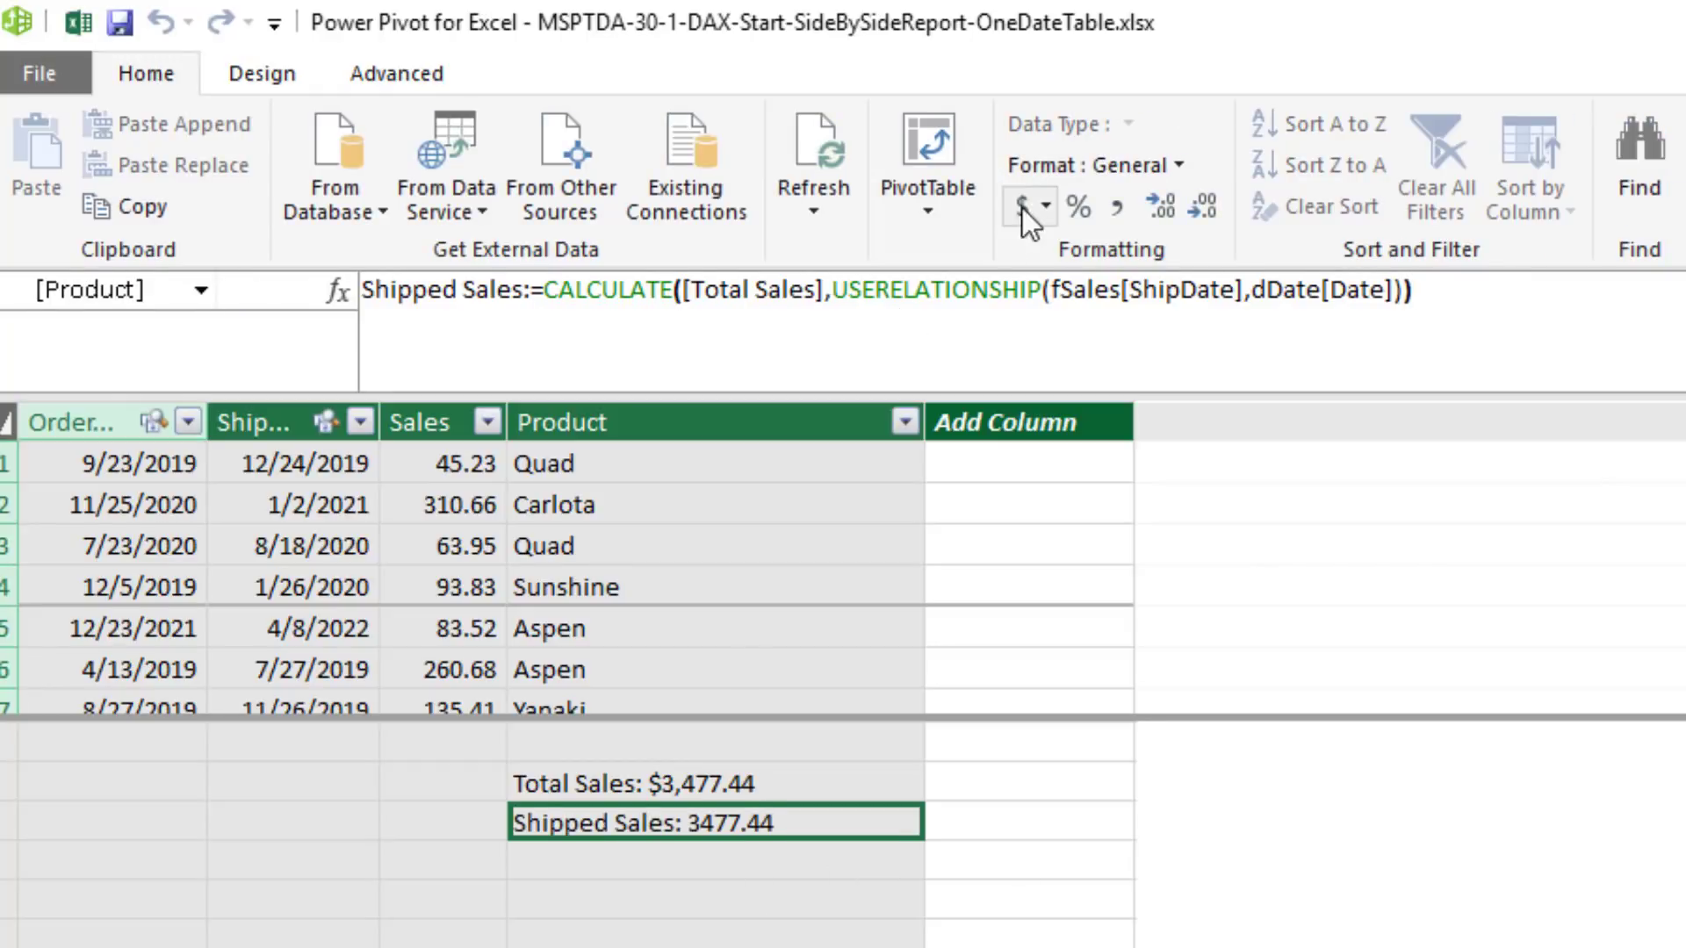
# Format Shipped Sales as US dollar currency and add it to the pivot's Values beside Total Sales
pyautogui.click(1045, 202)
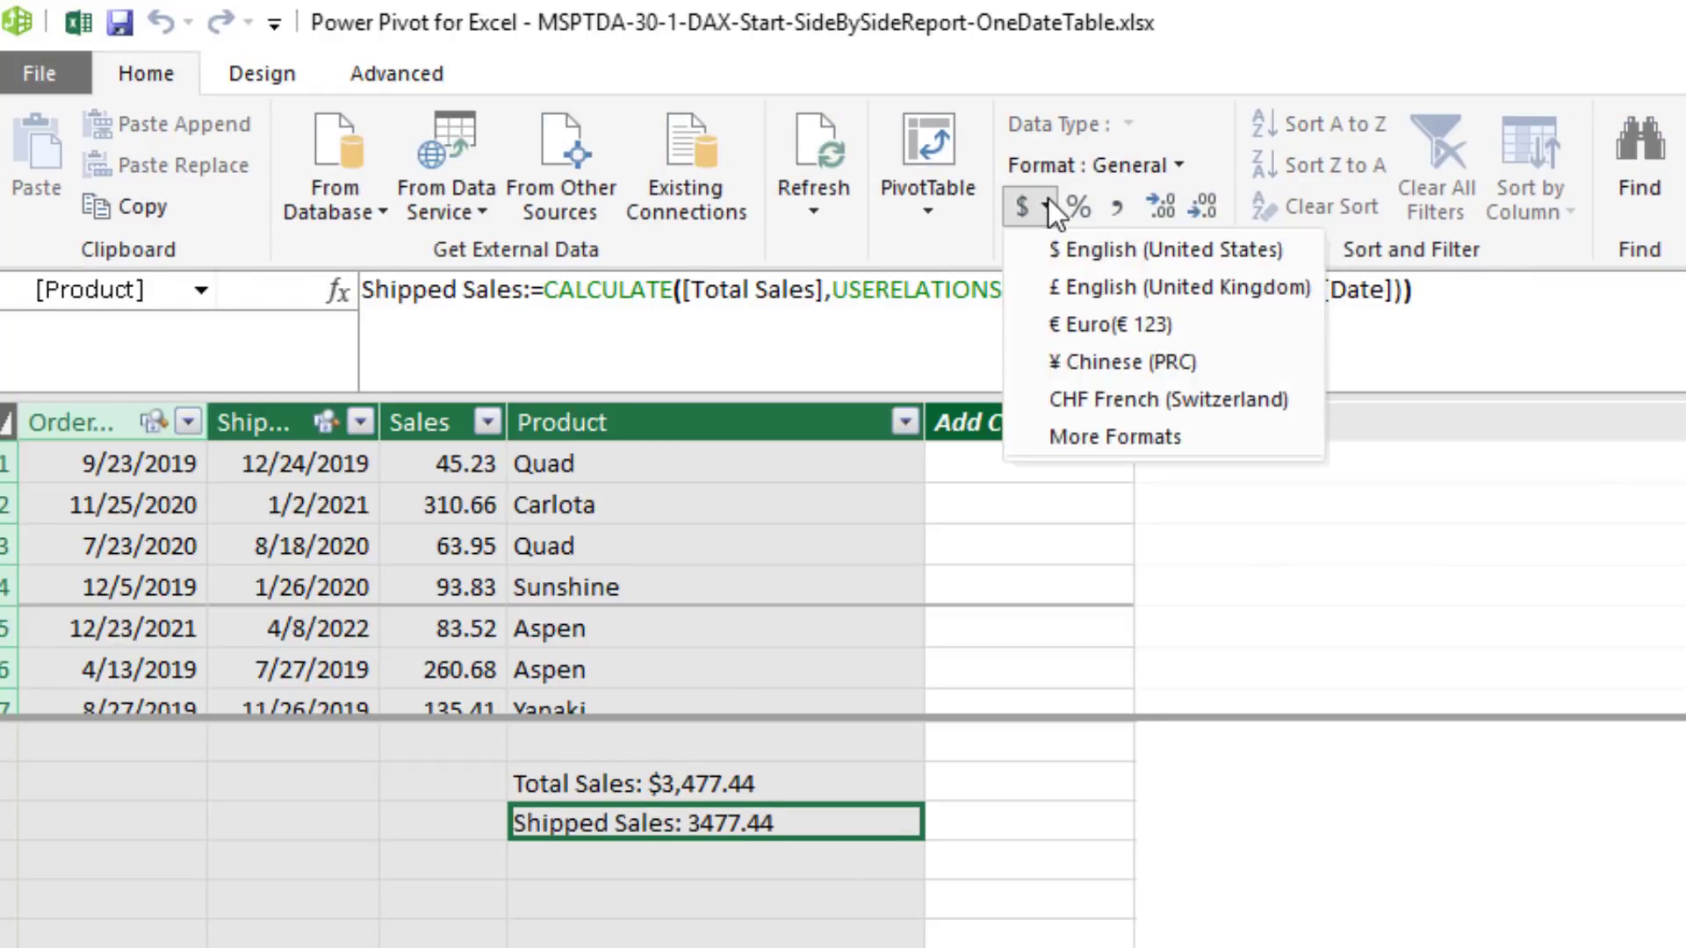
pyautogui.click(1079, 246)
pyautogui.hotkey('alt', 'Tab')
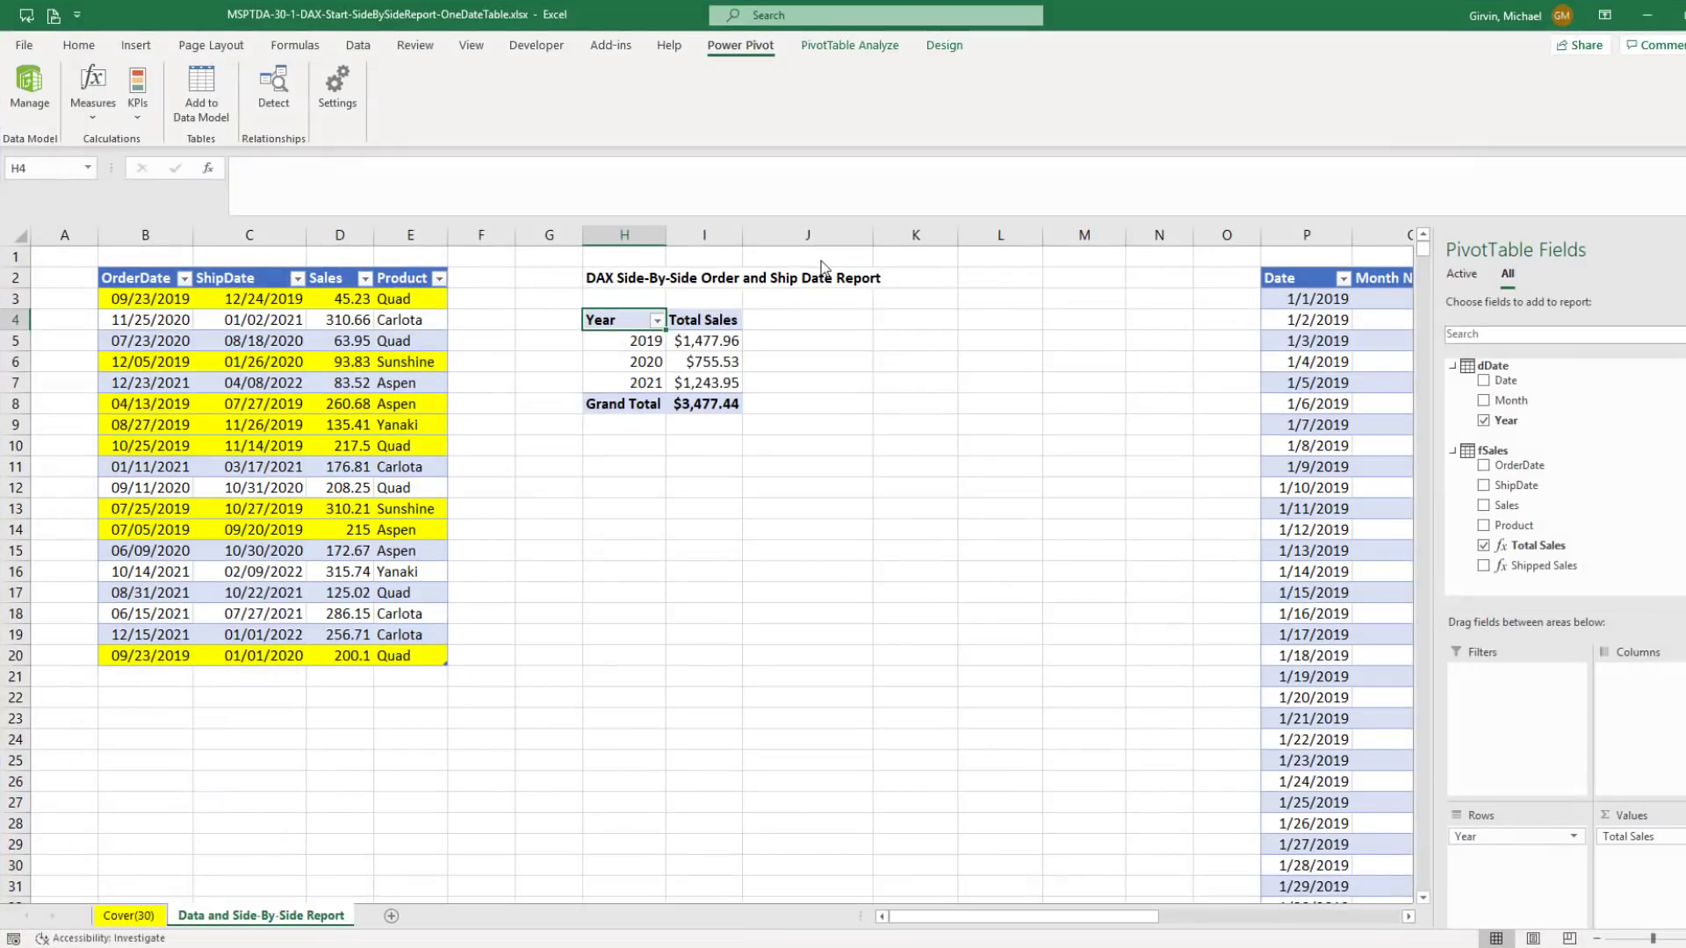
pyautogui.moveTo(1519, 567); pyautogui.dragTo(1644, 881)
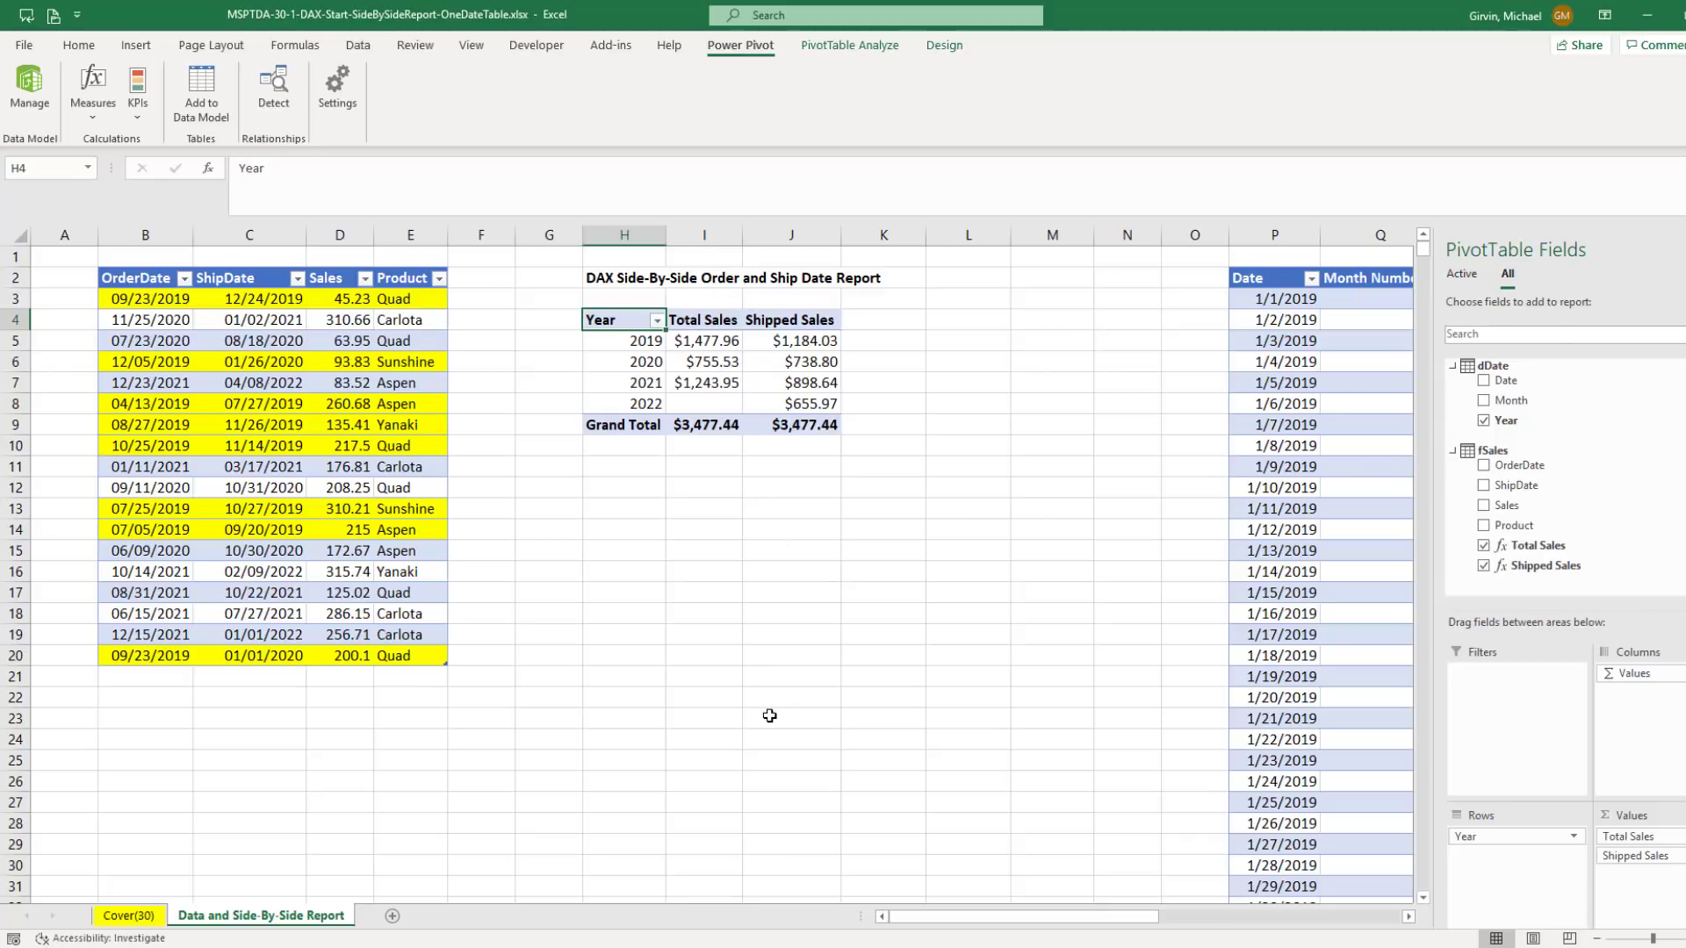
# Rename the Total Sales measure to Ordered Sales and return to the Excel pivot
pyautogui.hotkey('alt', 'Tab')
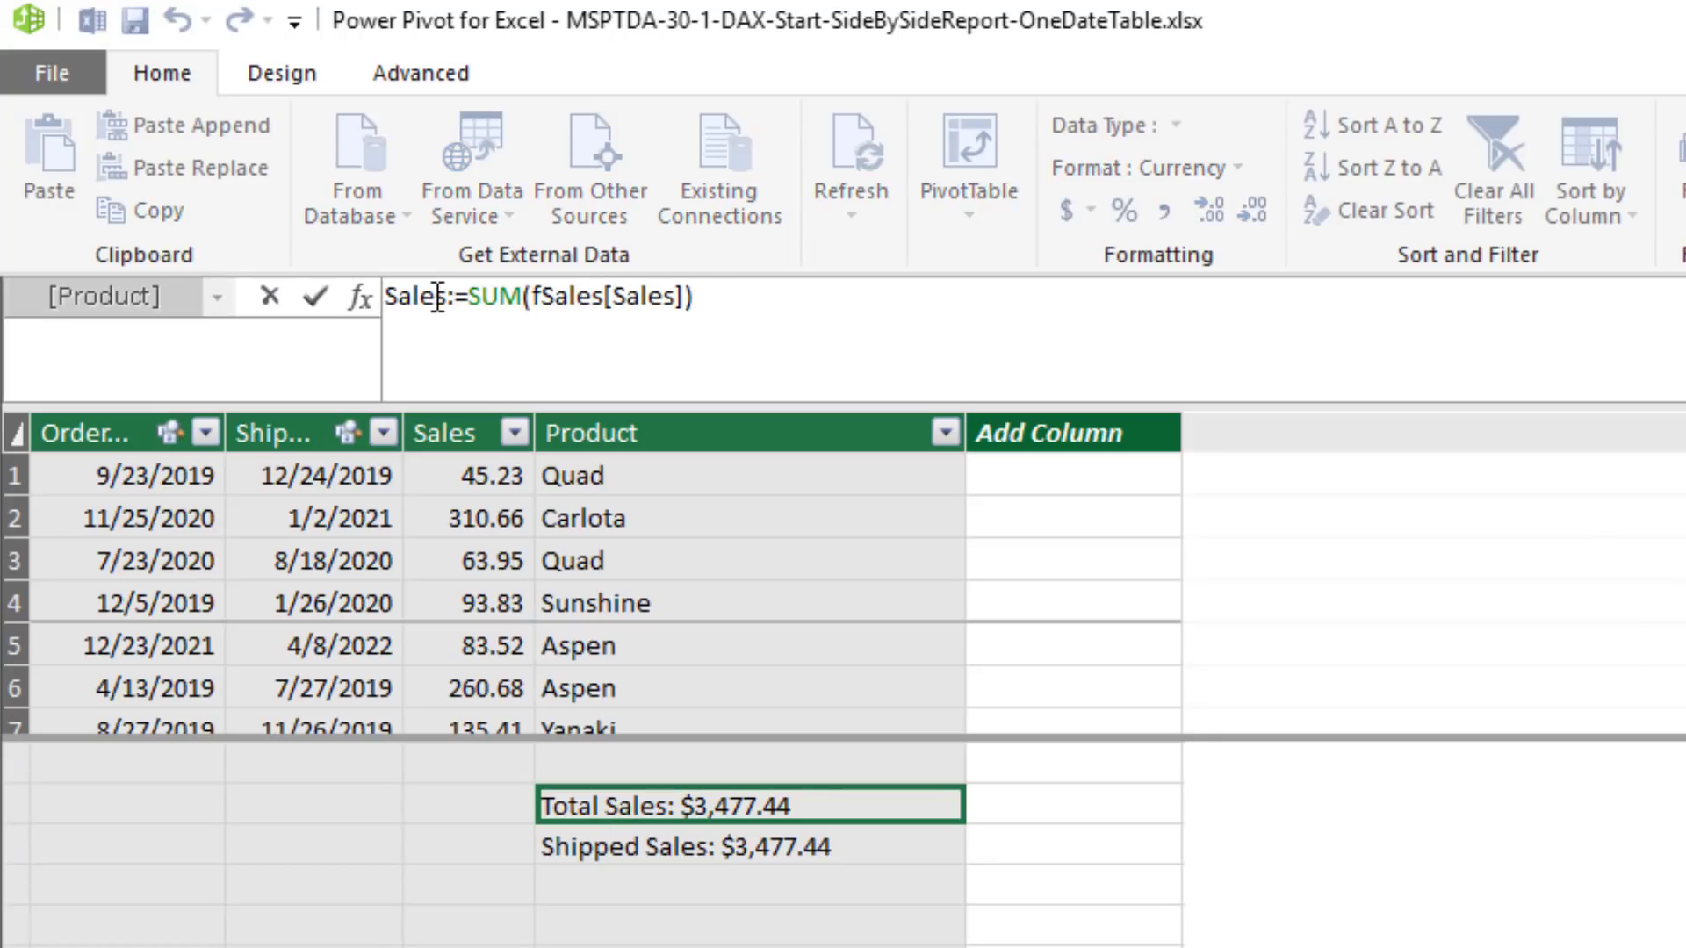
pyautogui.write('Ordered')
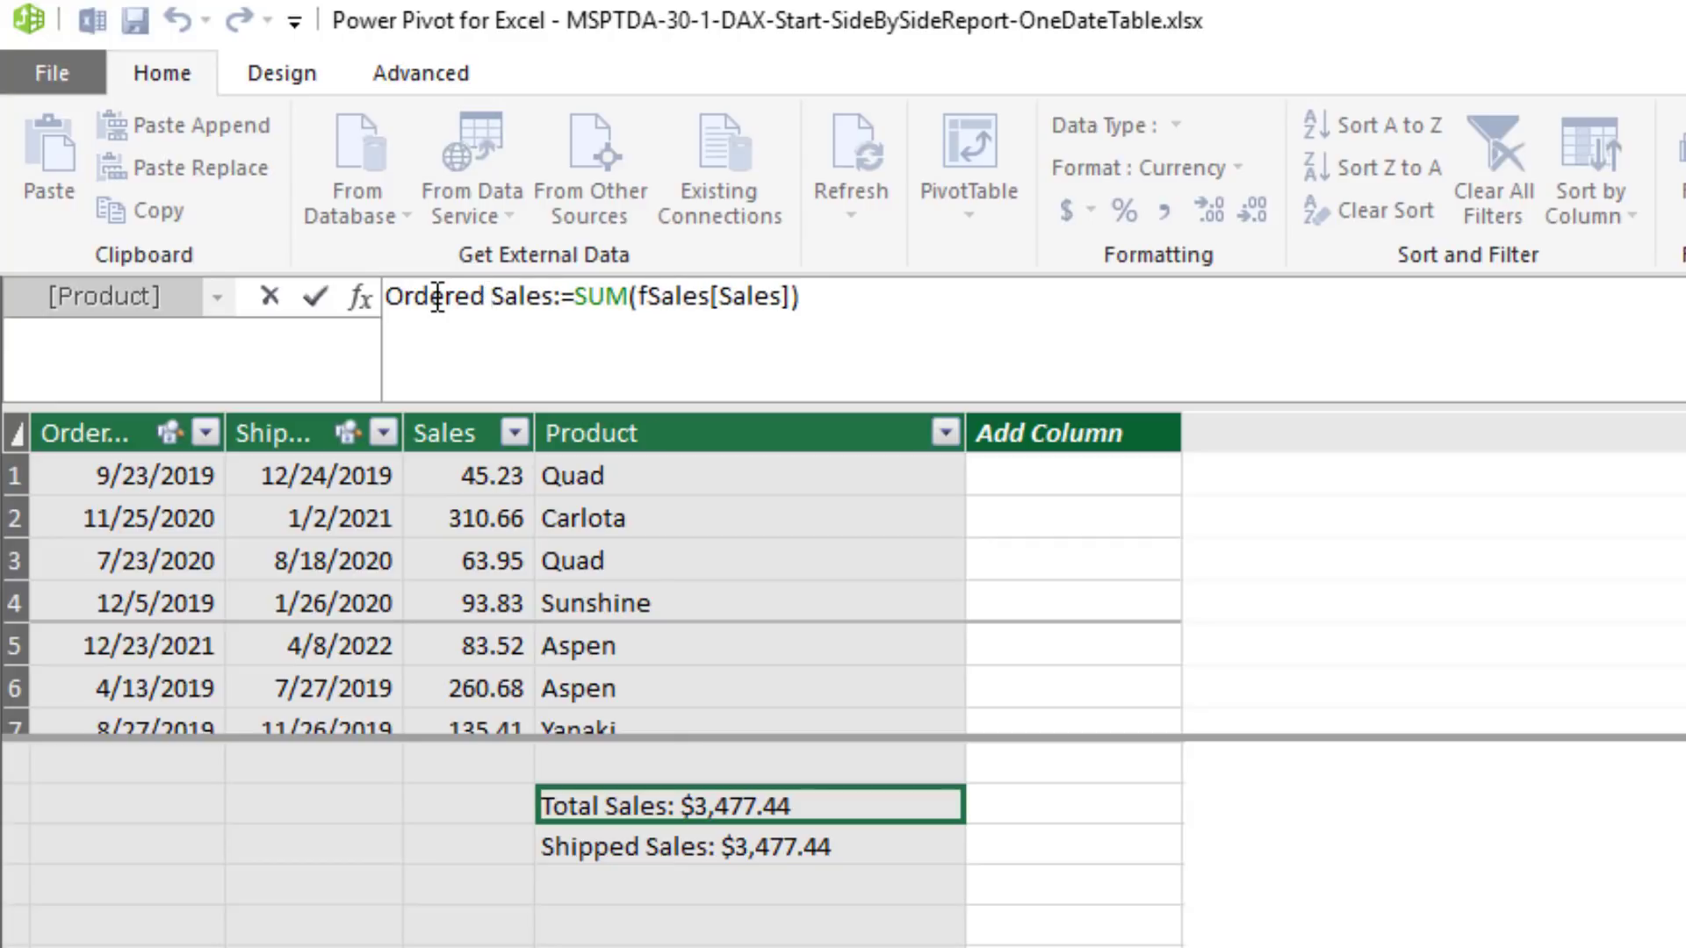
pyautogui.press('Return')
pyautogui.hotkey('alt', 'Tab')
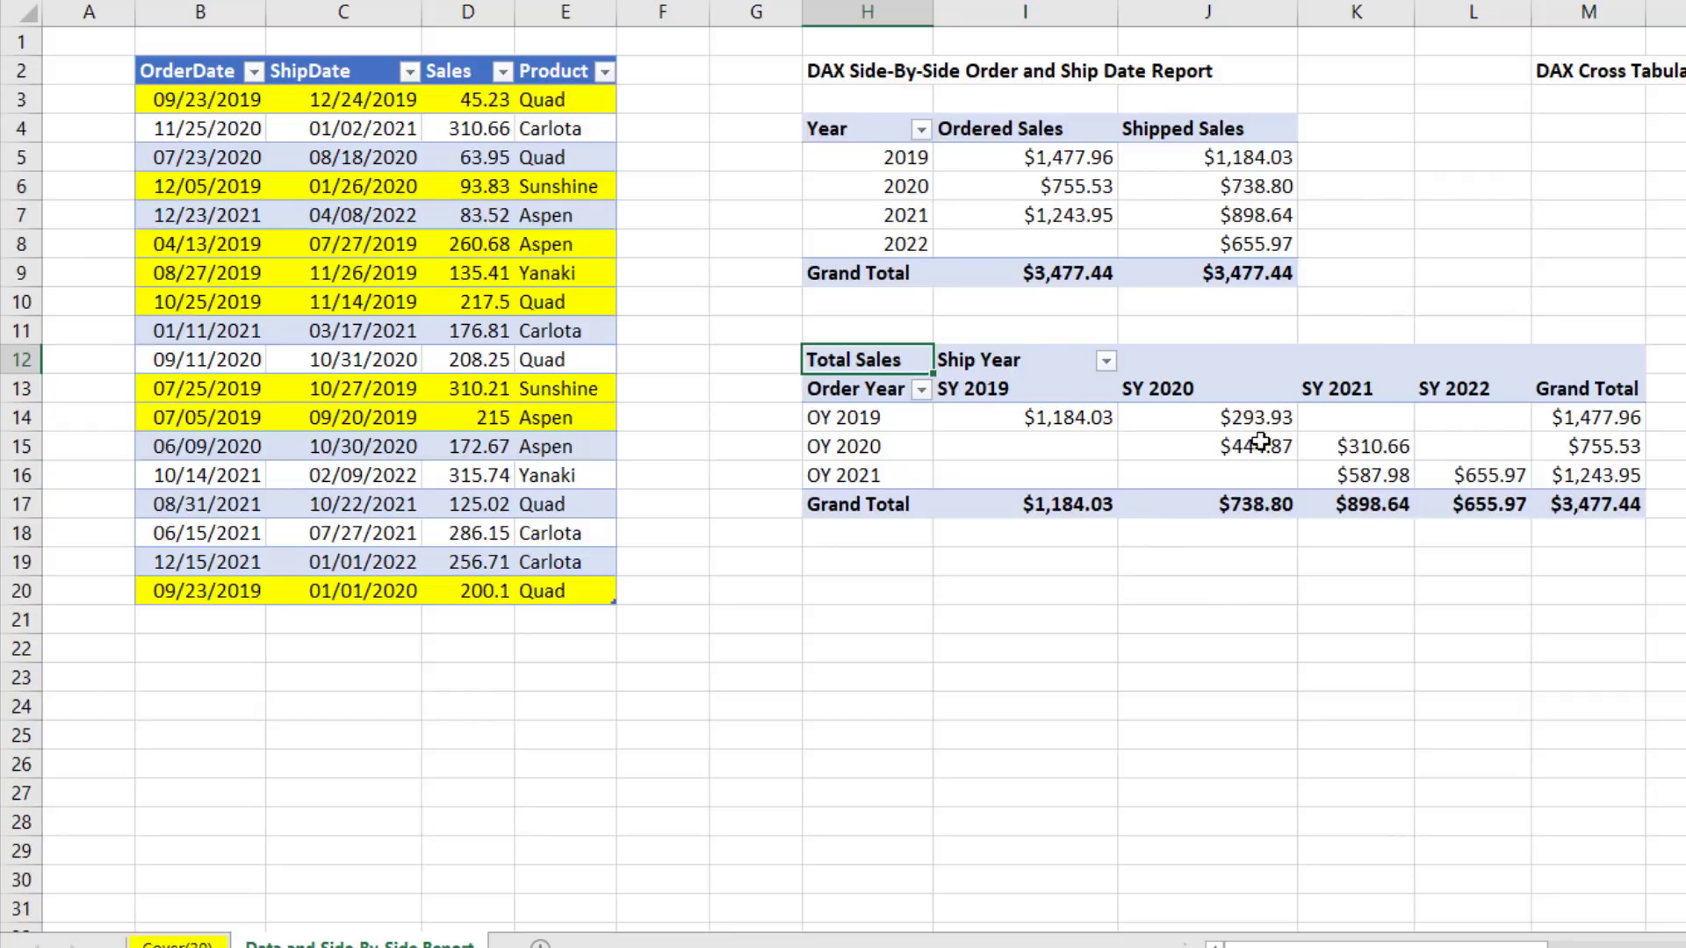
# Inspect the $444.87 value for Order Year 2020 / Ship Year 2020 in the cross-tab pivot
pyautogui.moveTo(1258, 441)
pyautogui.click(1197, 446)
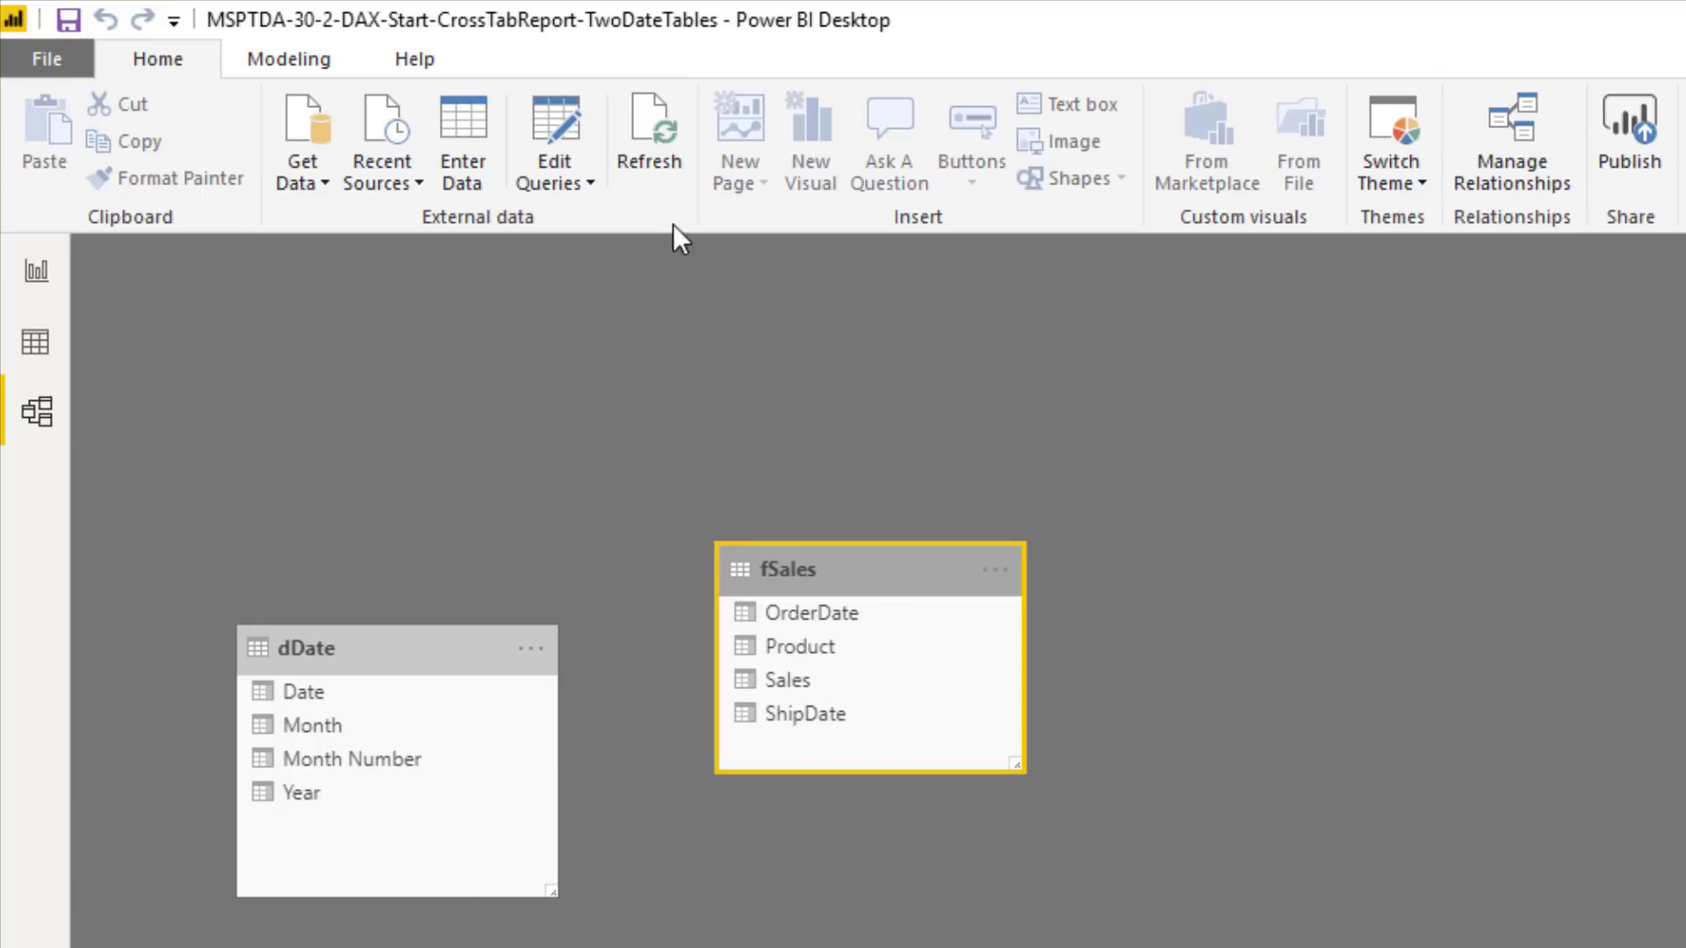
pyautogui.click(592, 181)
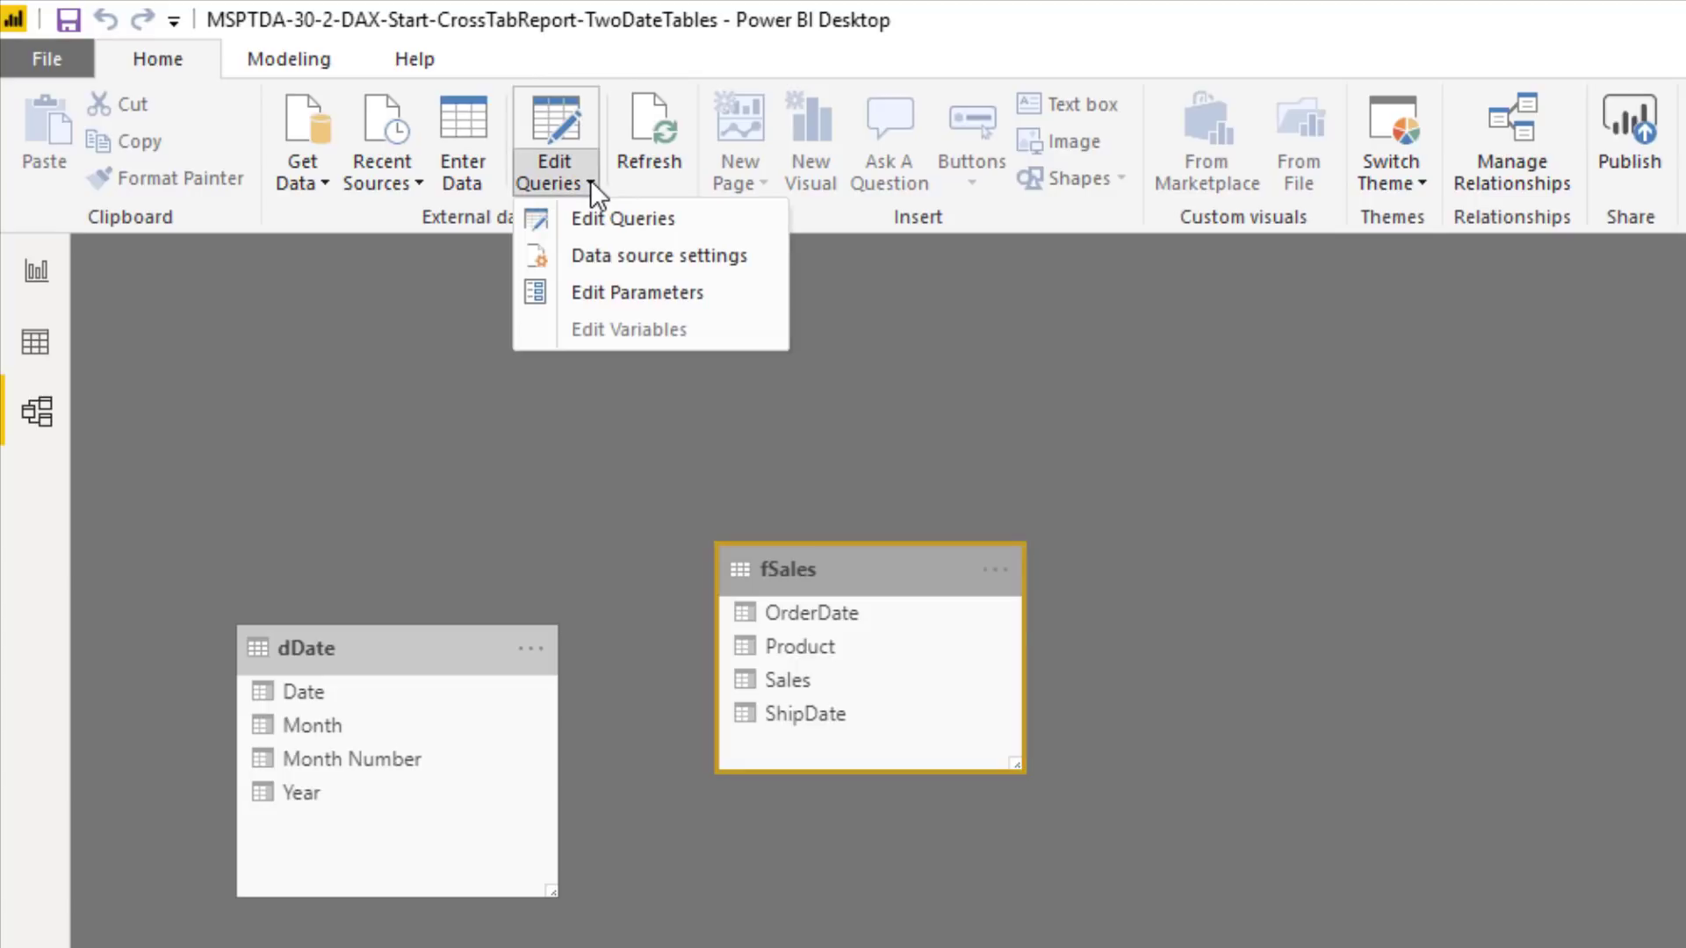
pyautogui.click(619, 295)
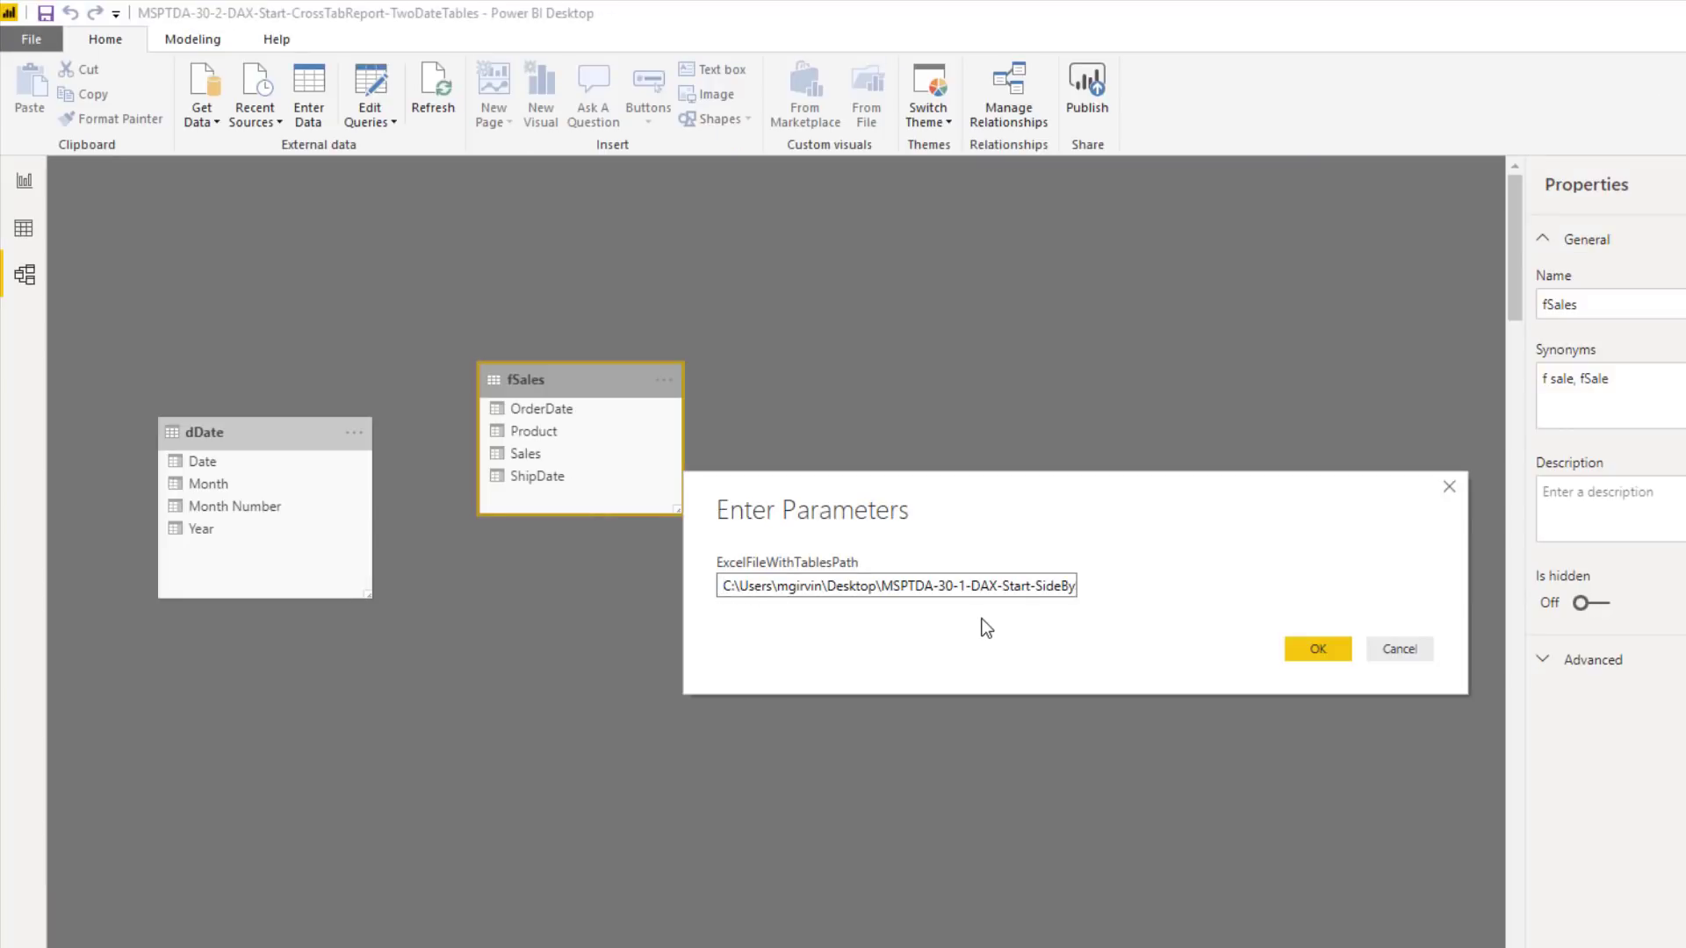
pyautogui.click(1318, 650)
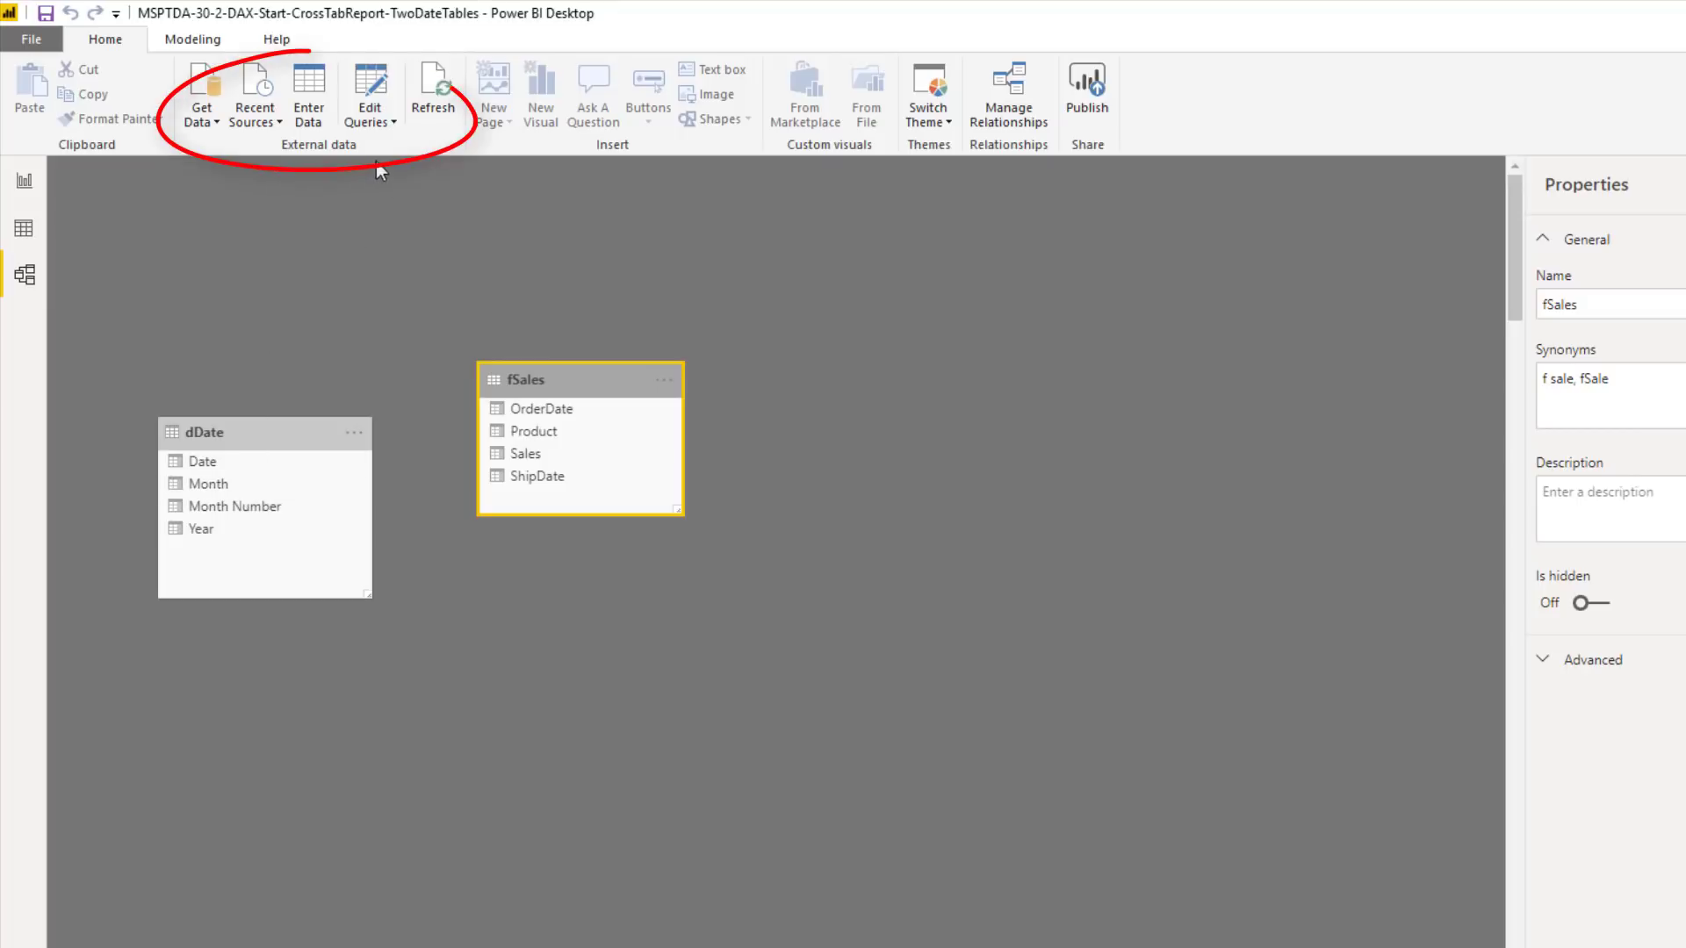
# In Power Query Editor, rename the dDate query to dDateOrder
pyautogui.click(372, 95)
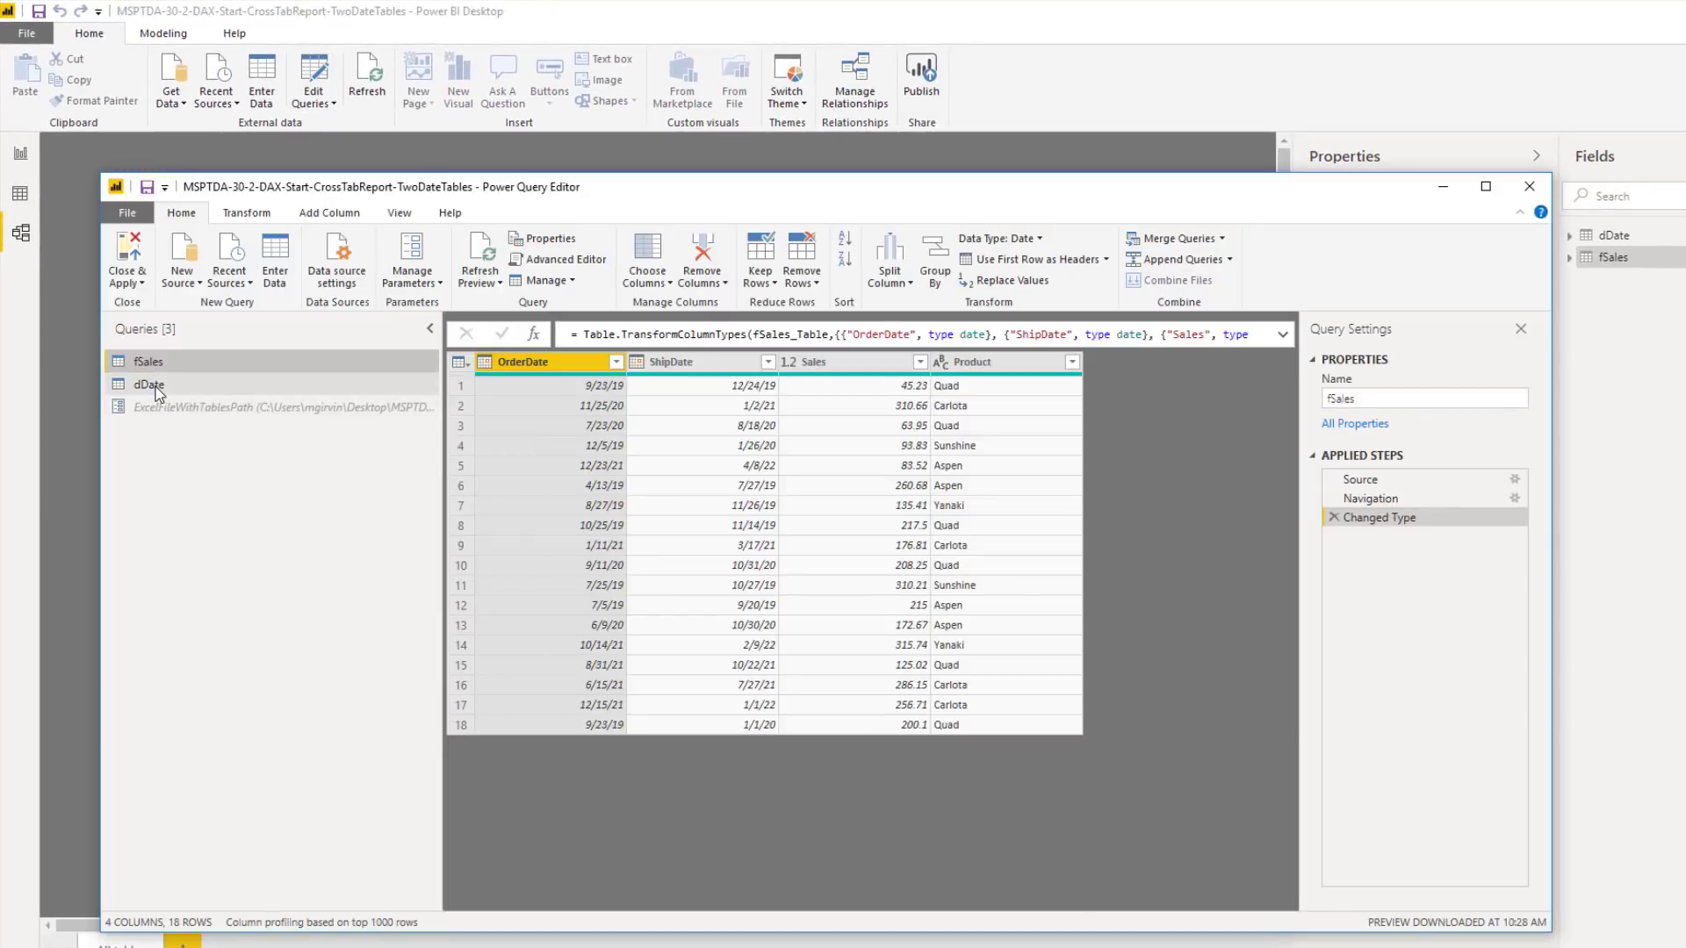
pyautogui.click(151, 384)
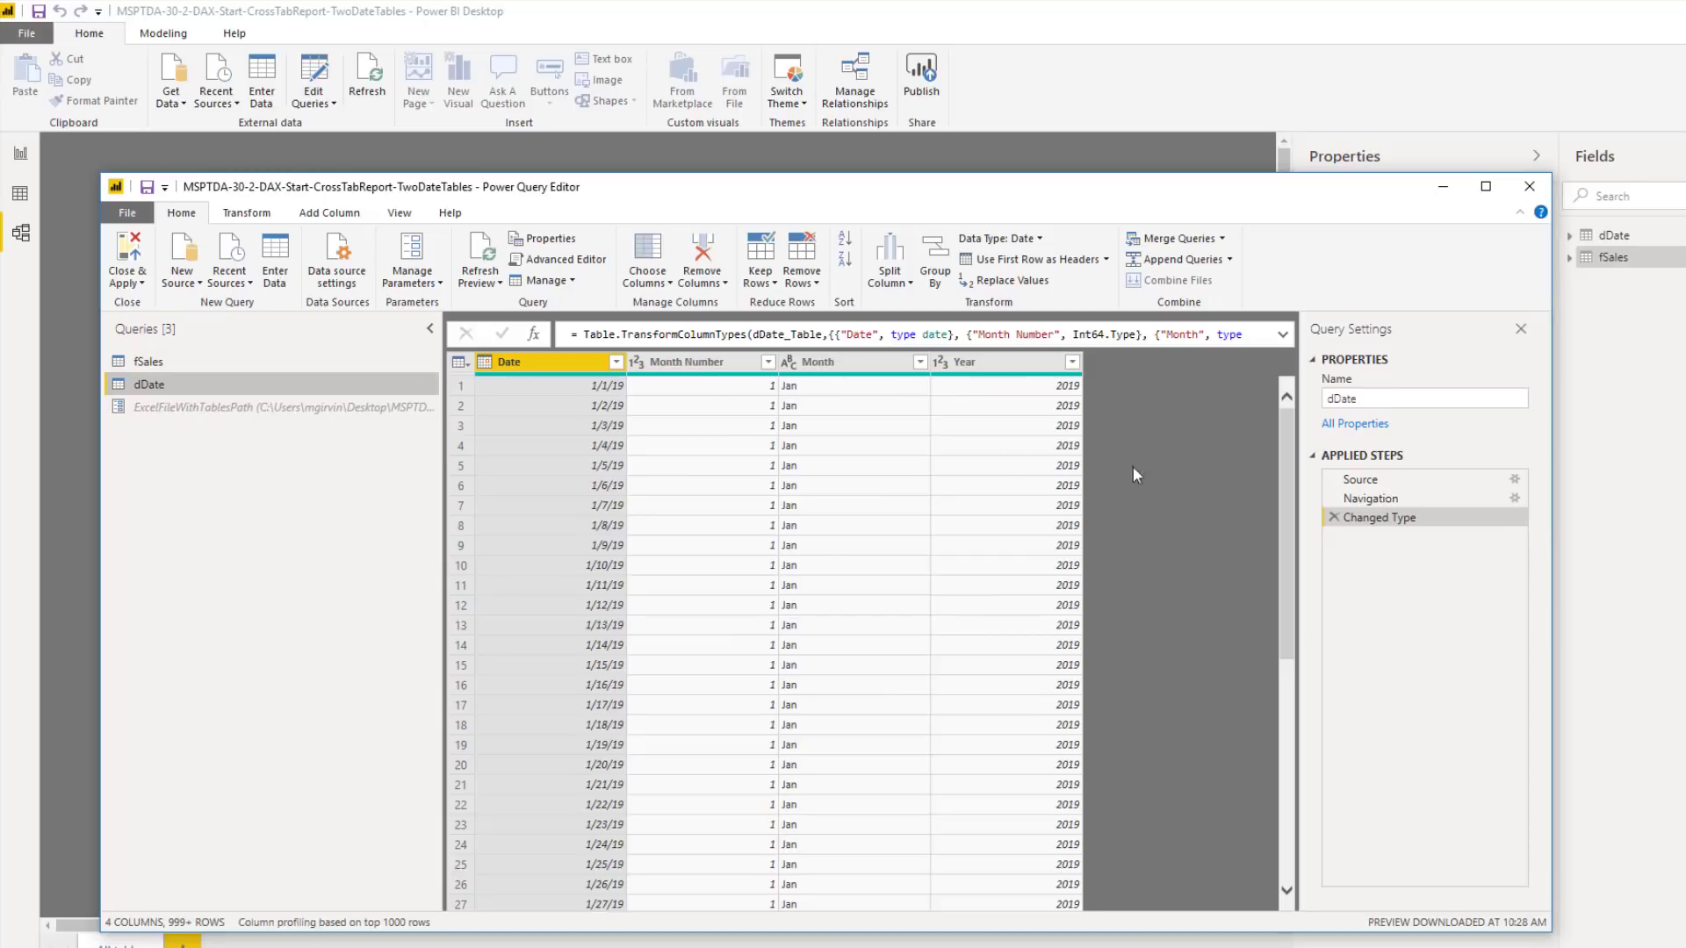
pyautogui.click(1376, 405)
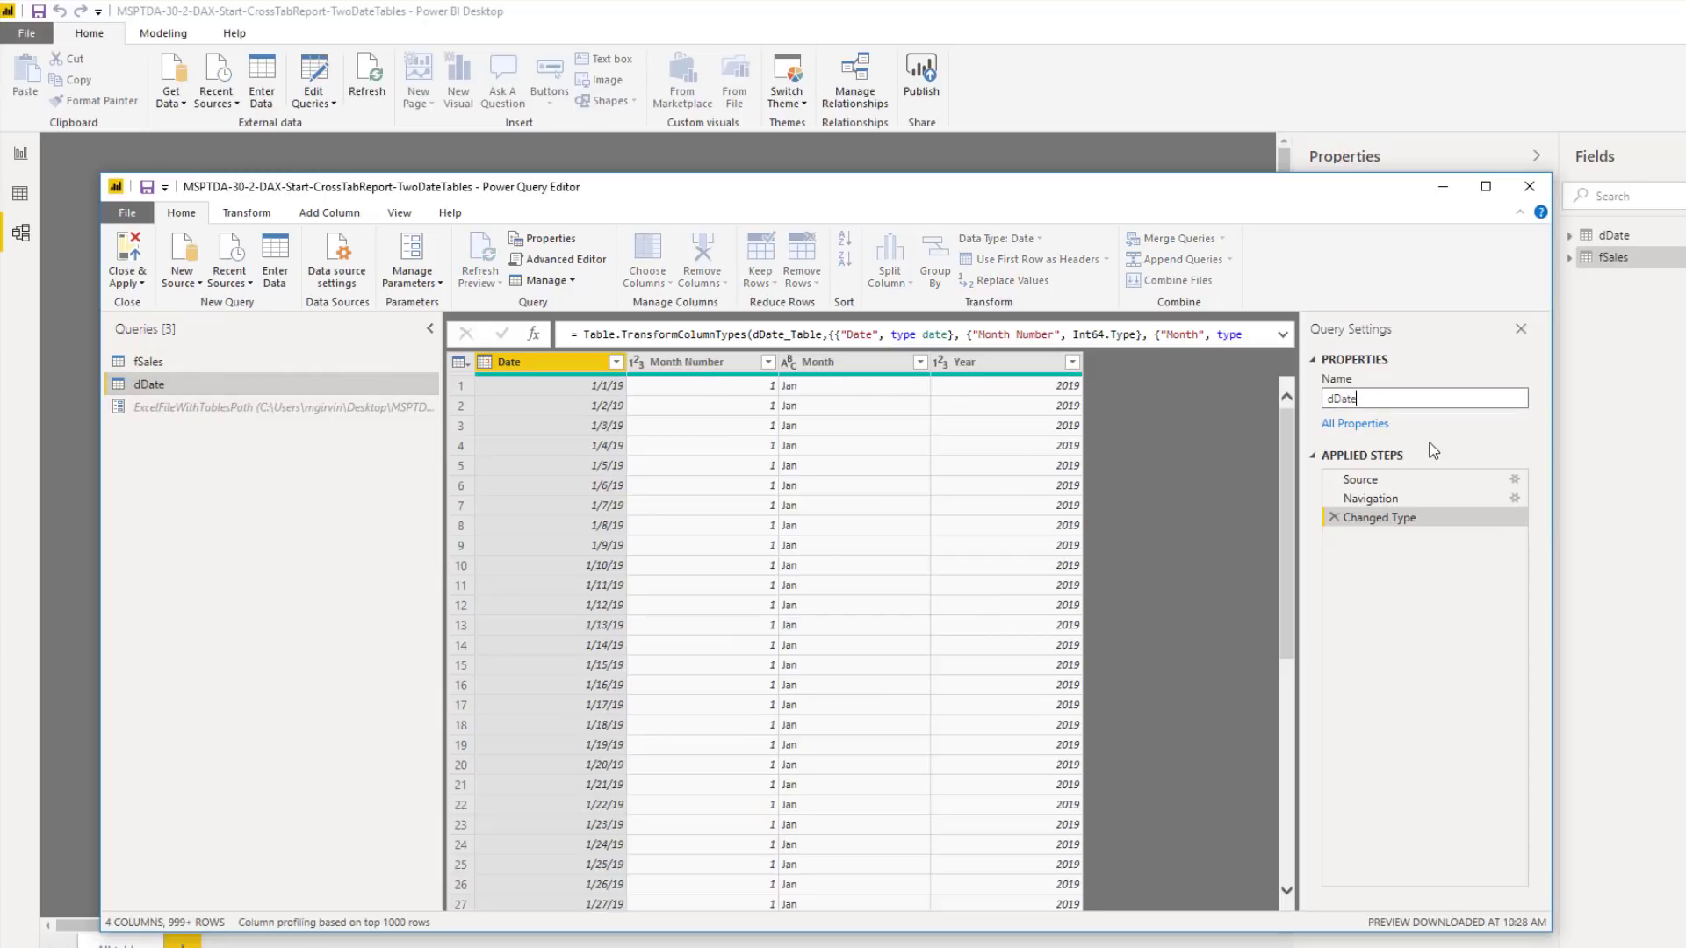
pyautogui.write('Order')
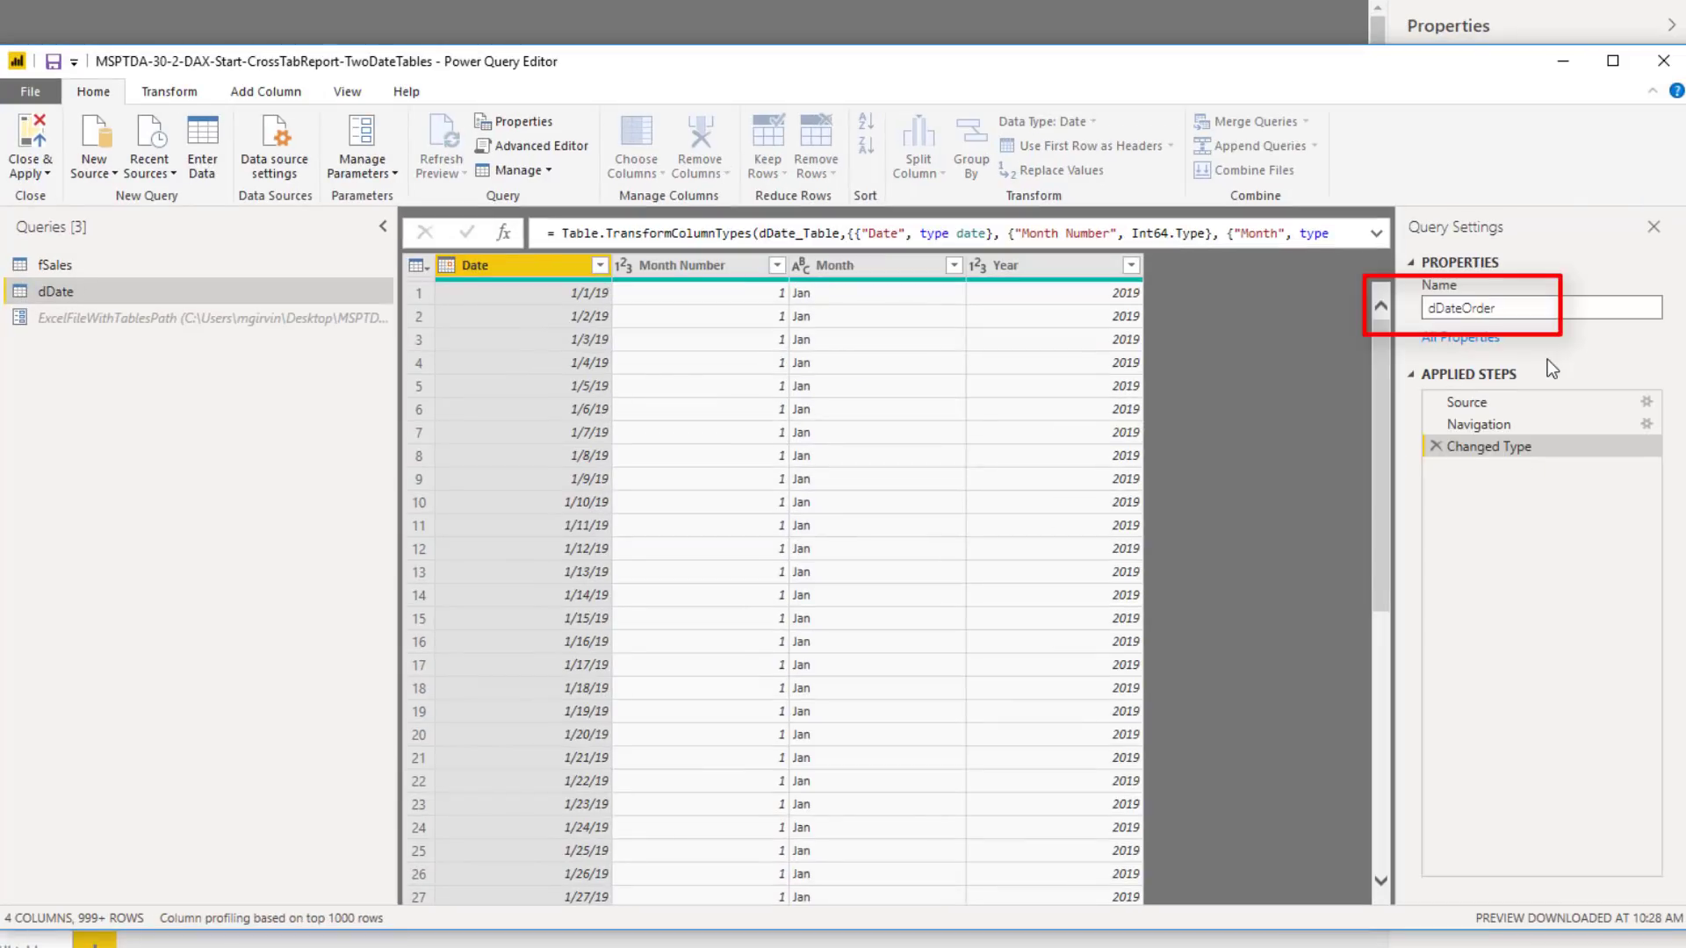
pyautogui.press('Return')
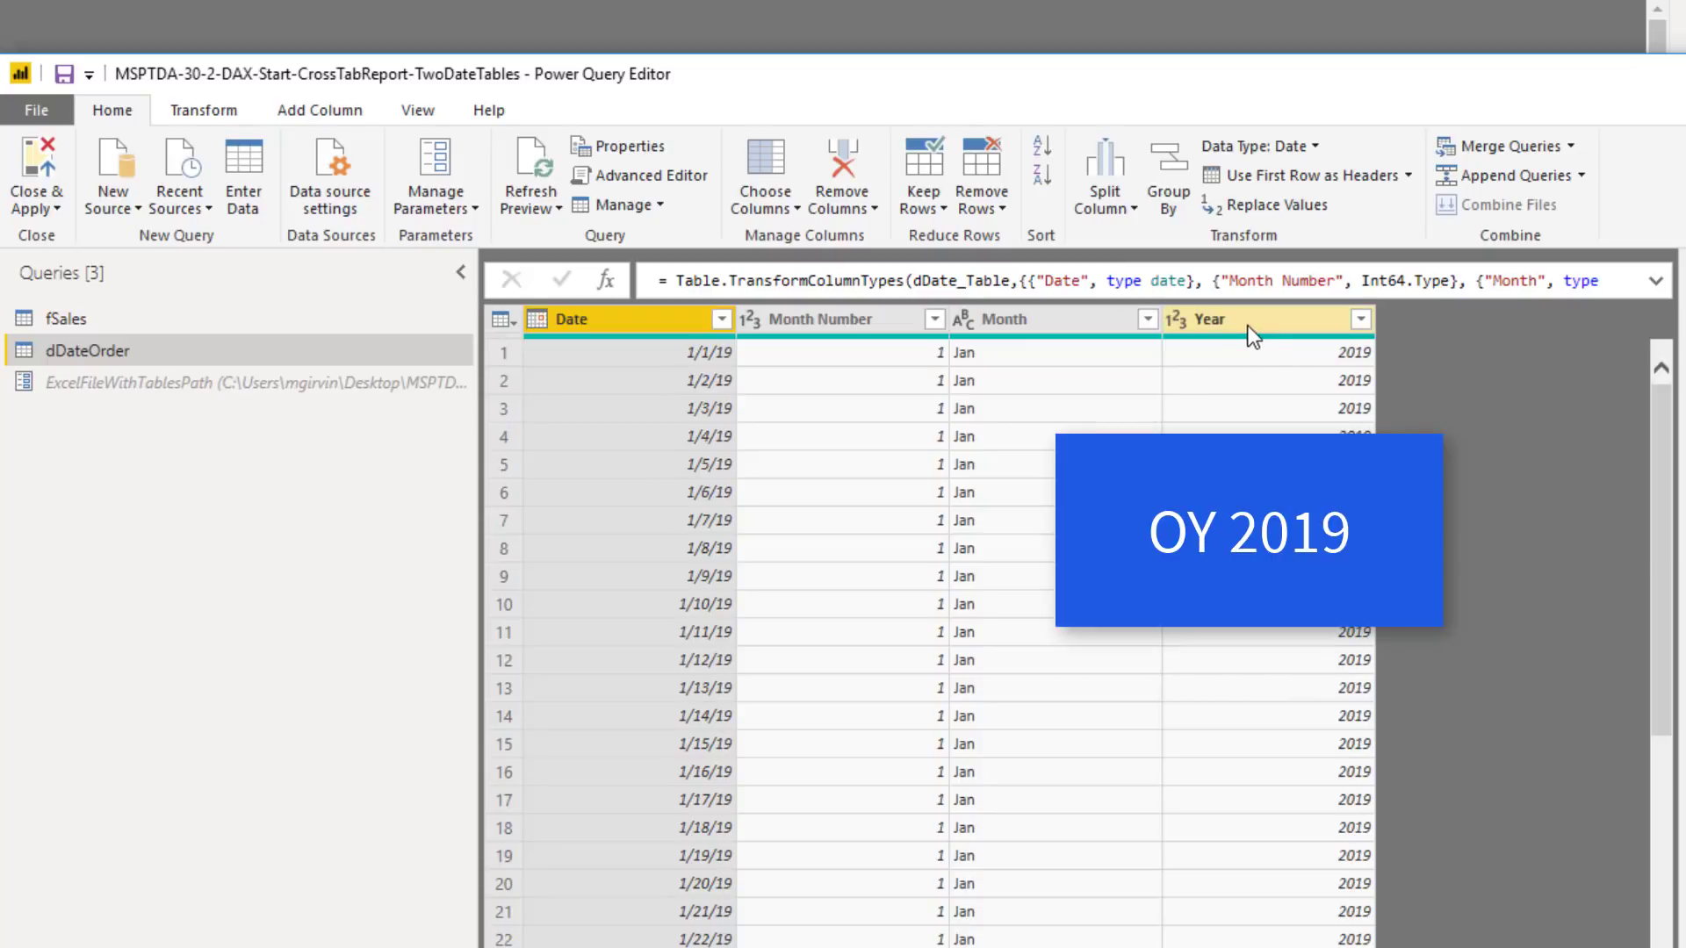
# Add a column that prefixes each Year value with 'OY ', giving values like OY 2019
pyautogui.click(339, 109)
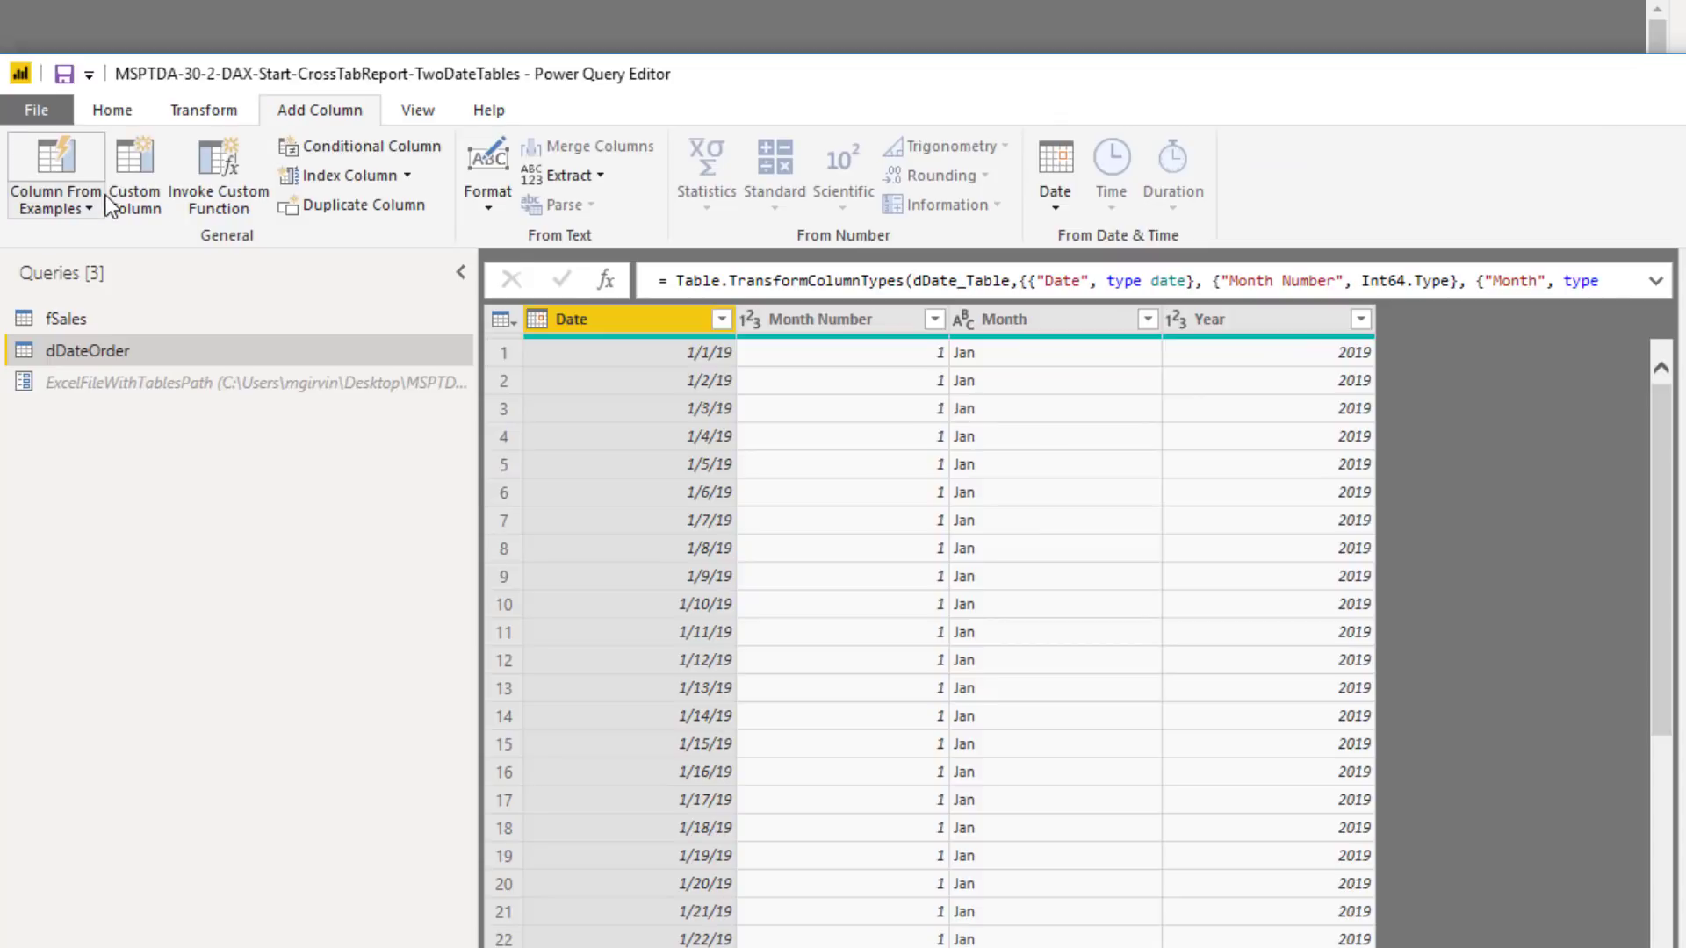
pyautogui.click(1240, 322)
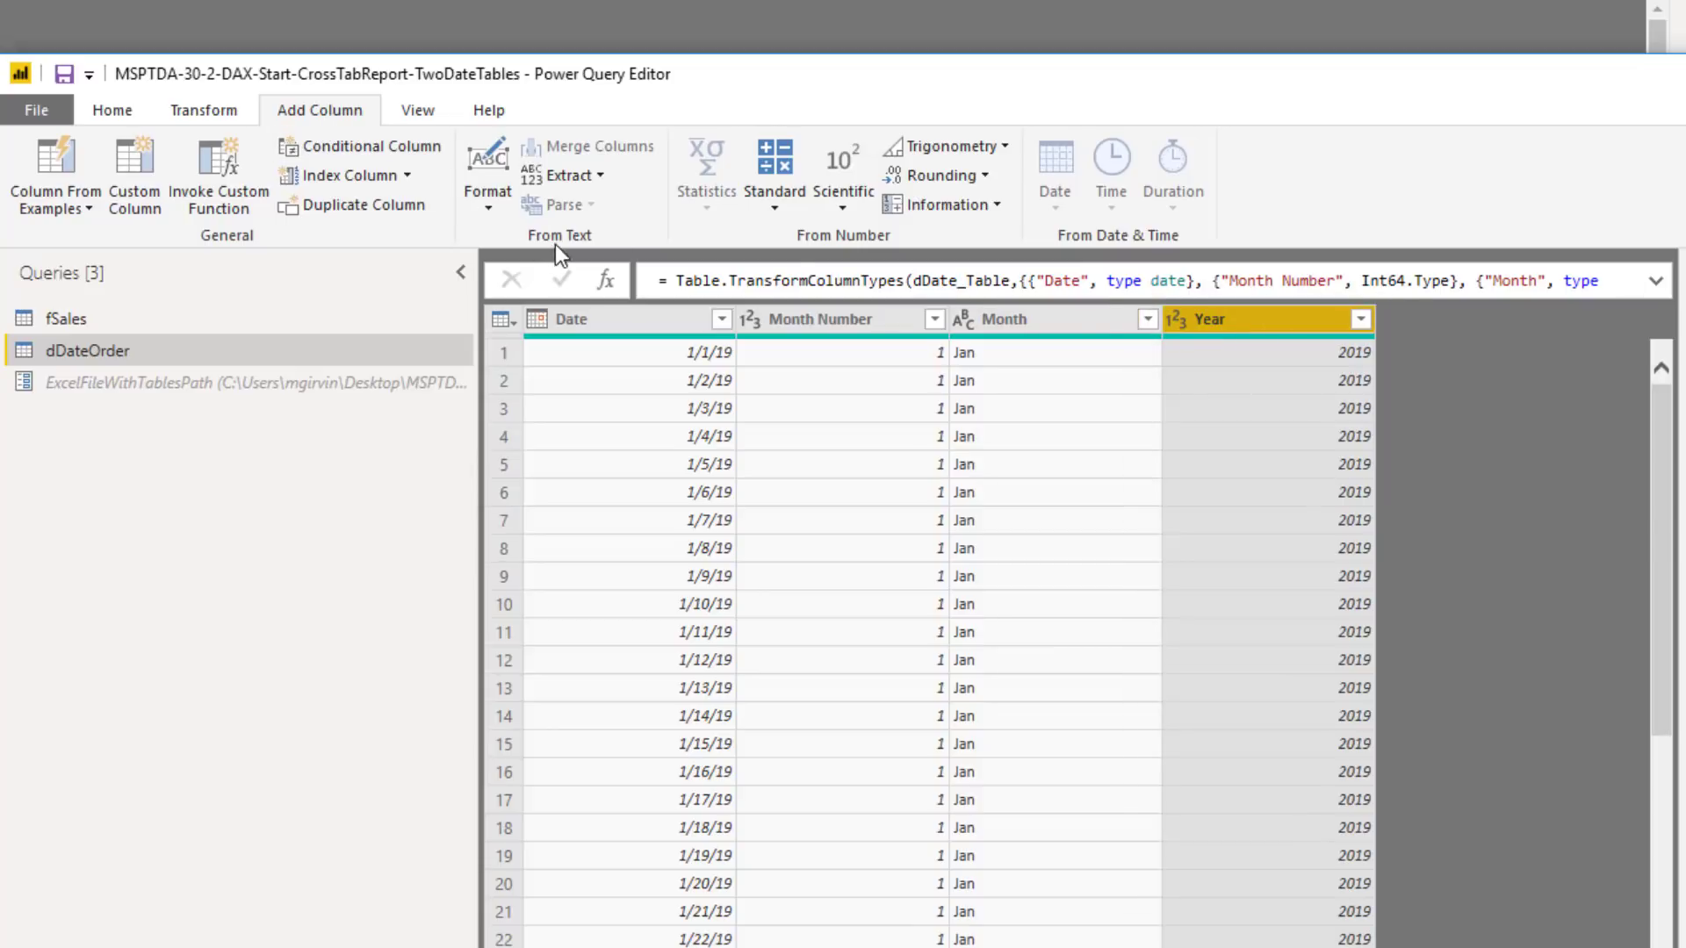
pyautogui.click(488, 202)
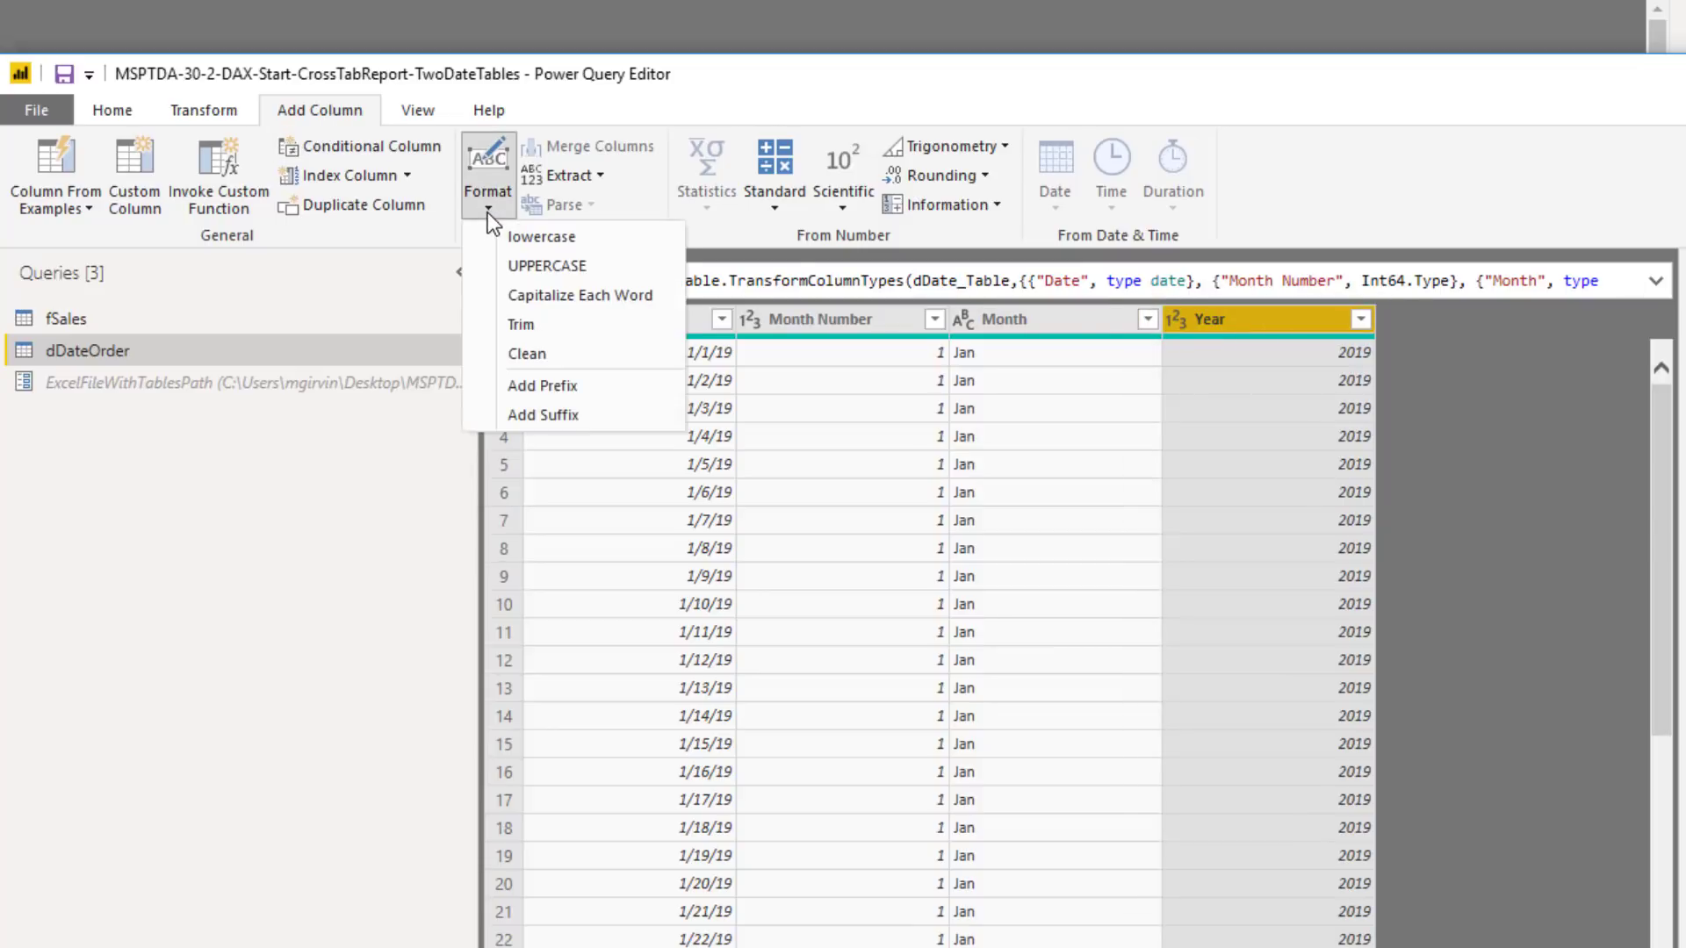
pyautogui.click(567, 386)
pyautogui.write('OY')
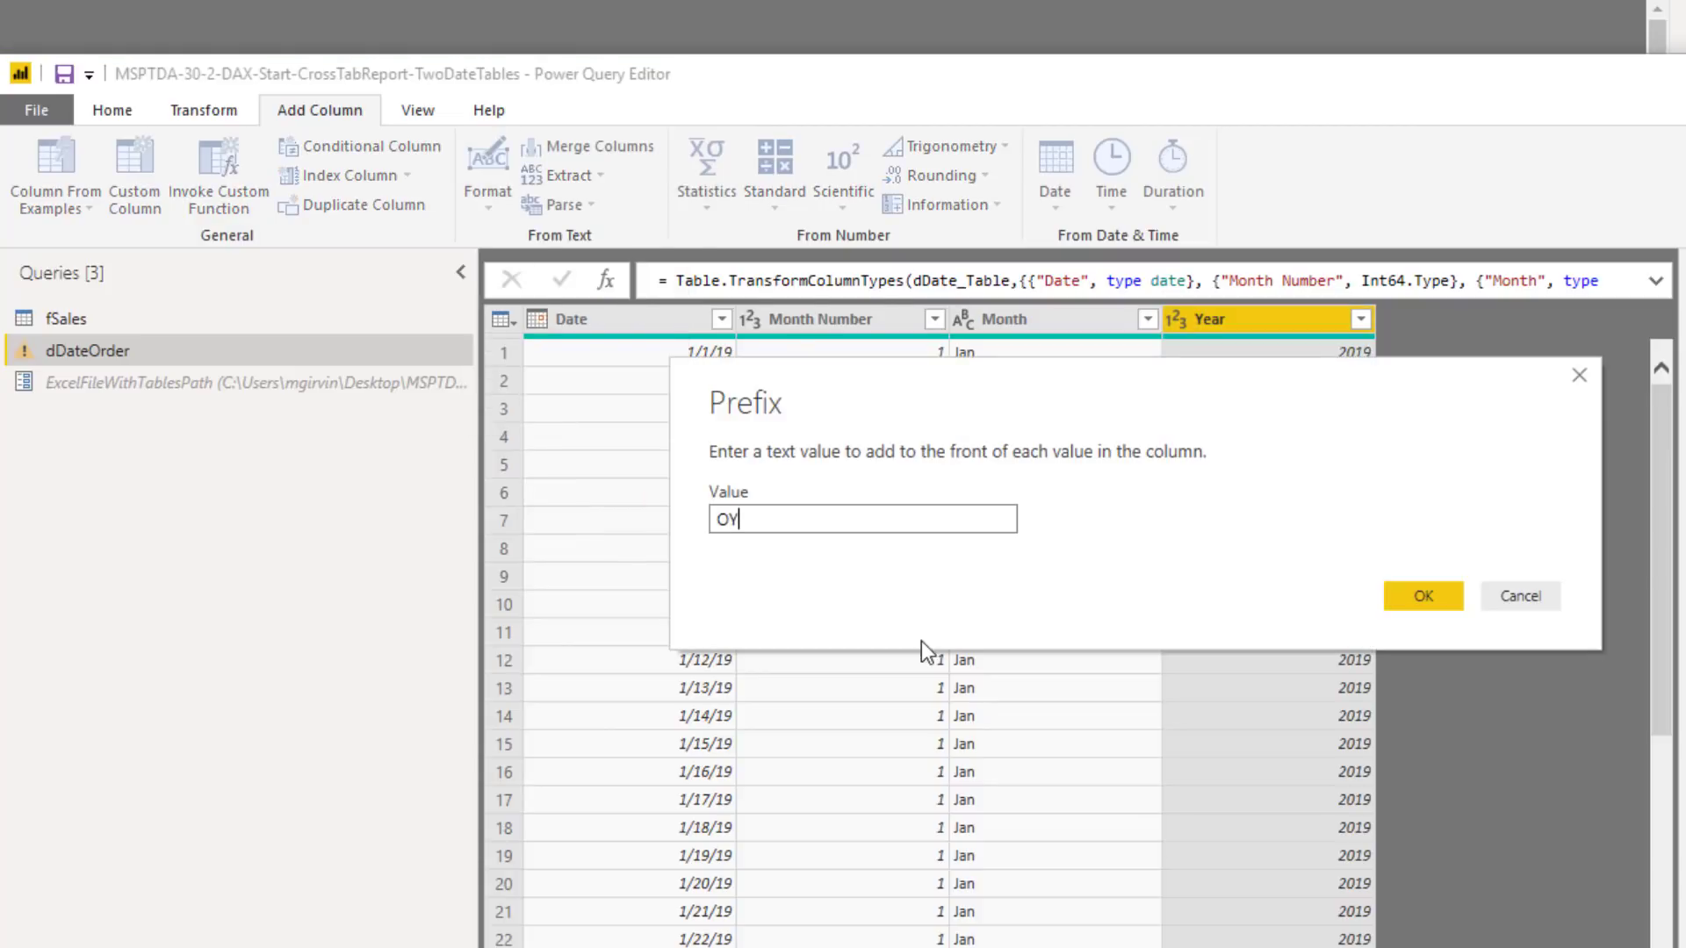
pyautogui.click(1419, 601)
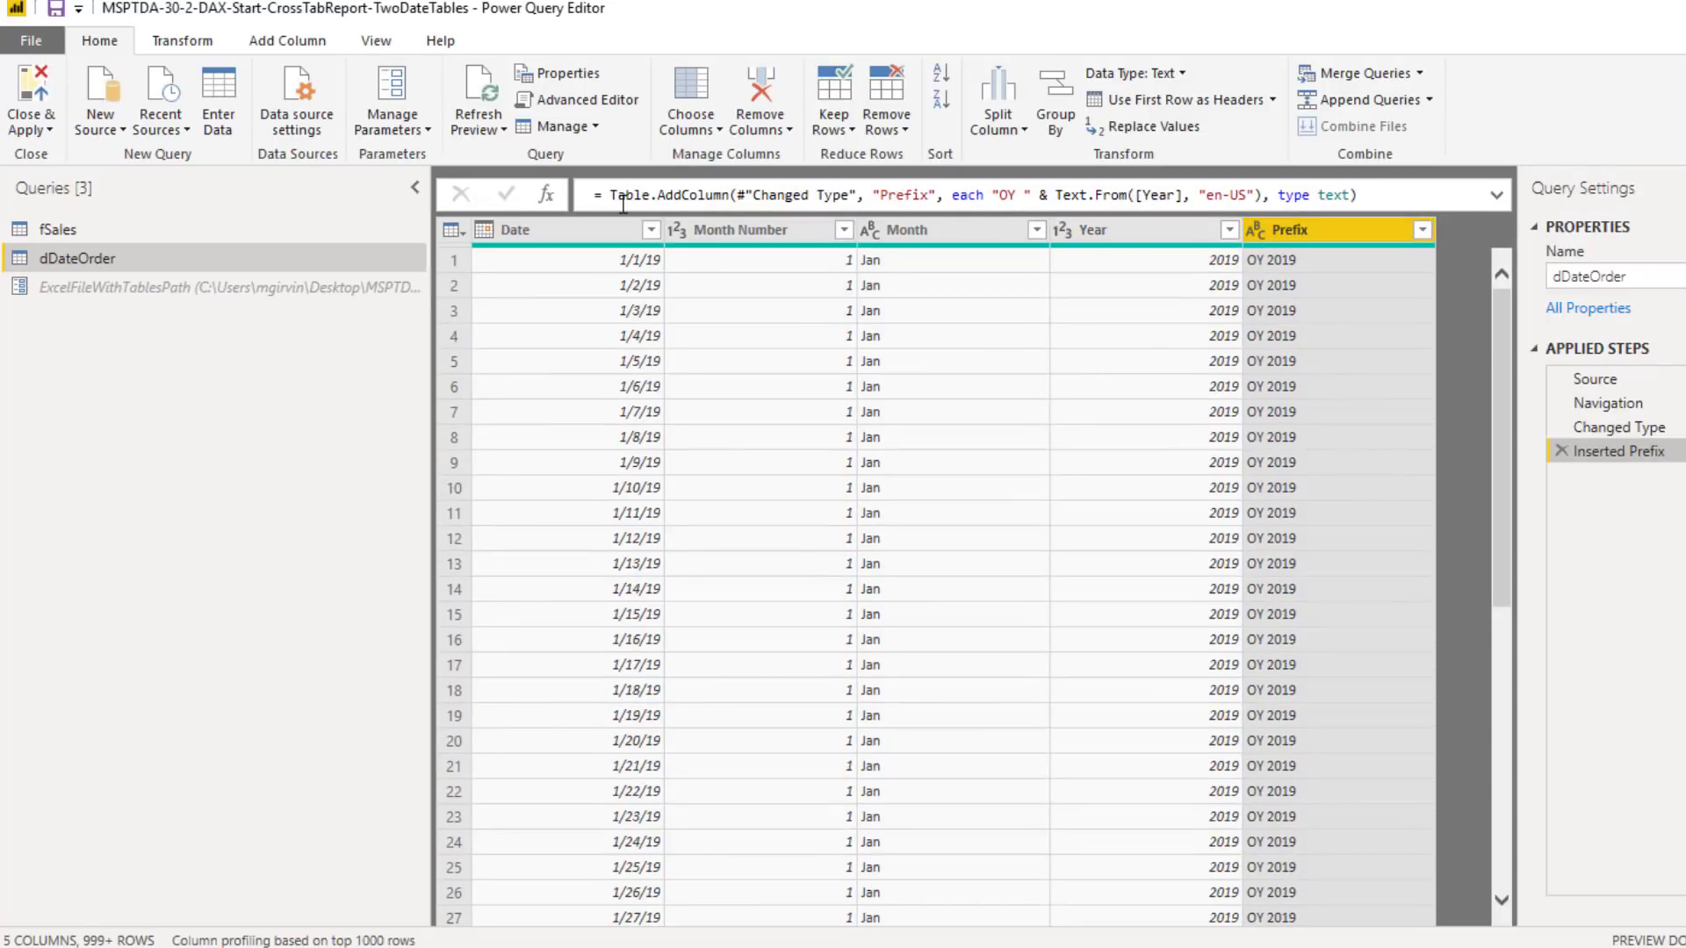
# Rename the new Prefix column to Order Year in the step's formula
pyautogui.click(895, 197)
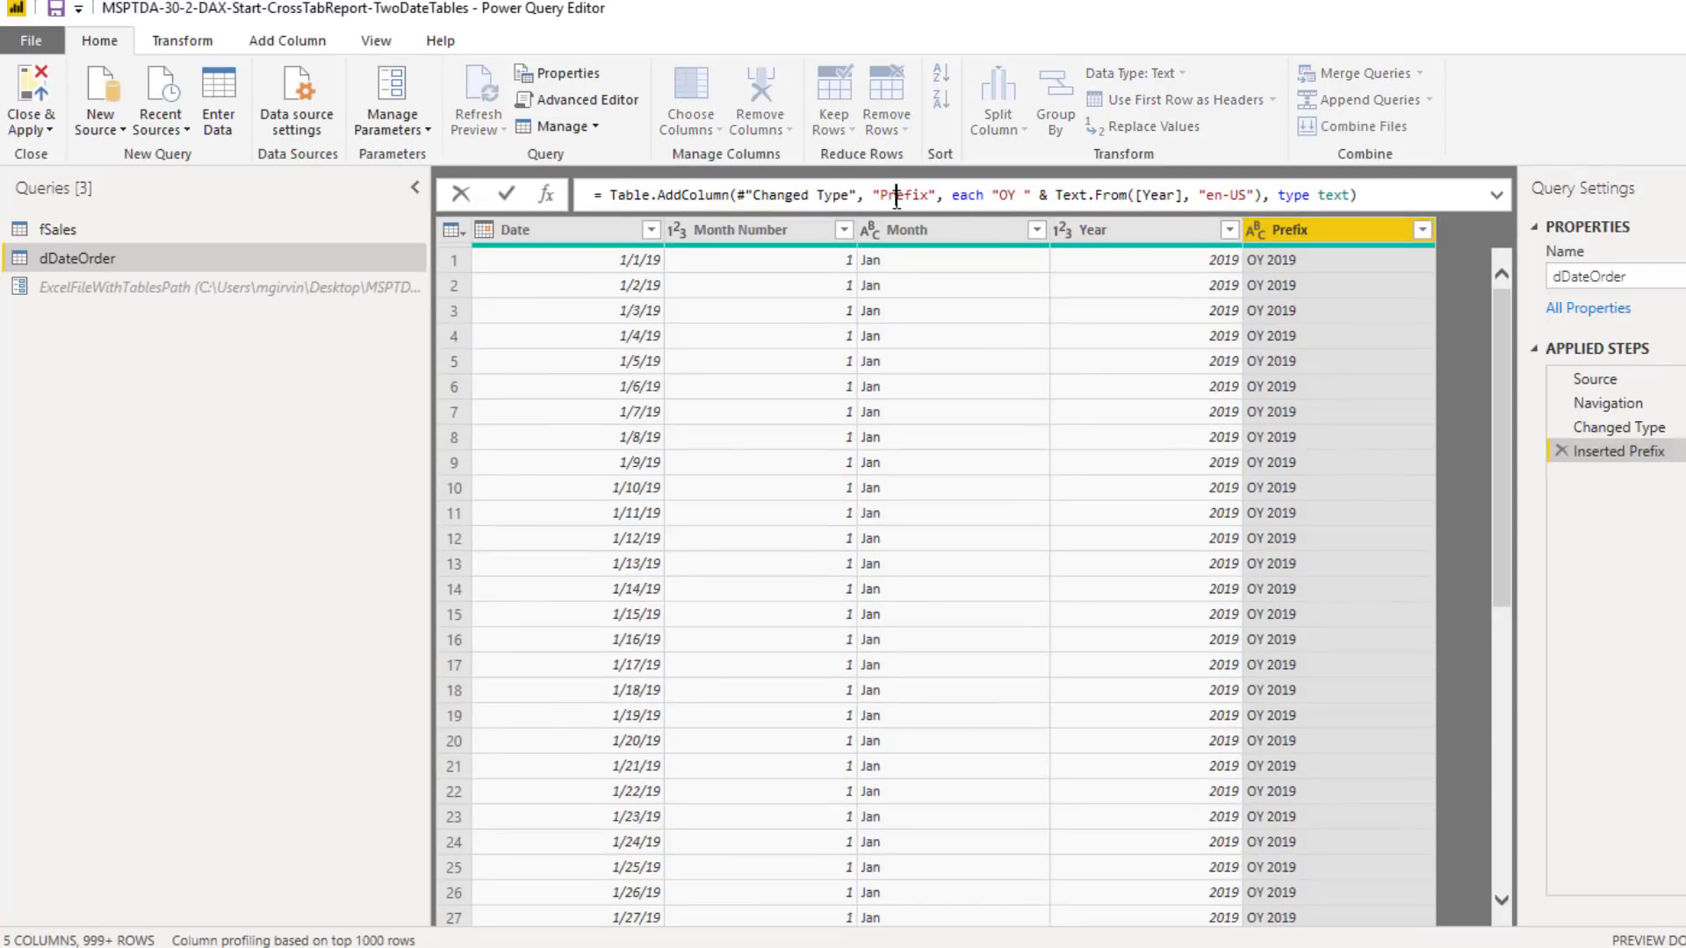
pyautogui.doubleClick(900, 195)
pyautogui.write('Order Year')
pyautogui.press('Return')
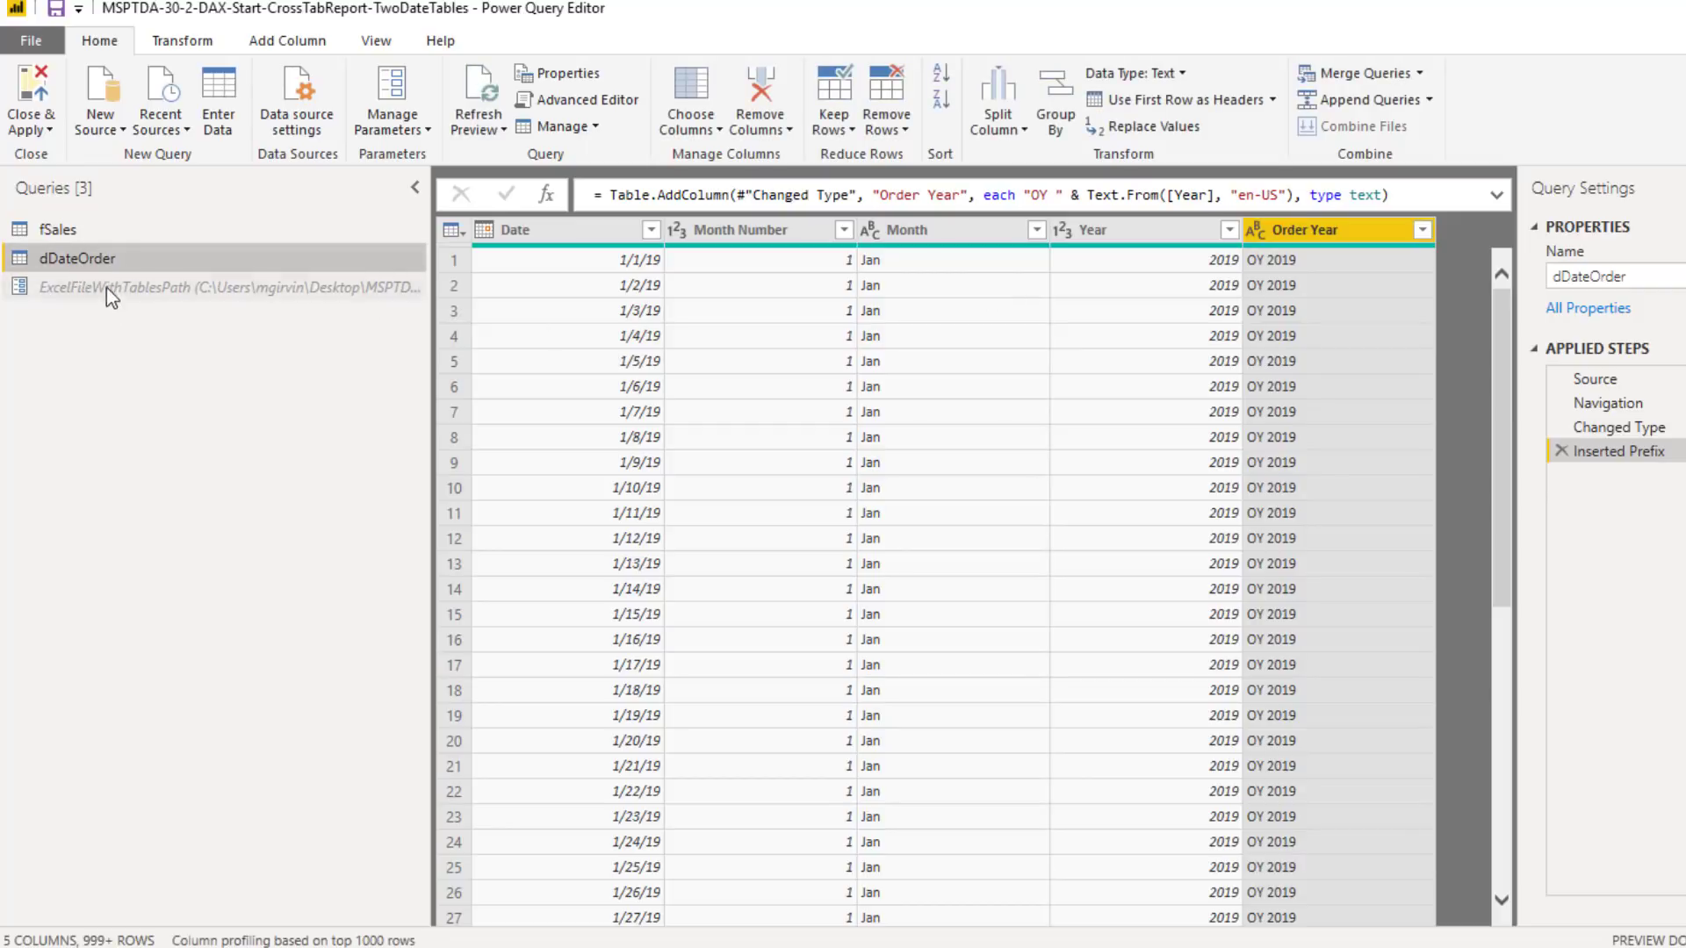
# Create a query referencing dDateOrder and name it dDateShip
pyautogui.rightClick(88, 255)
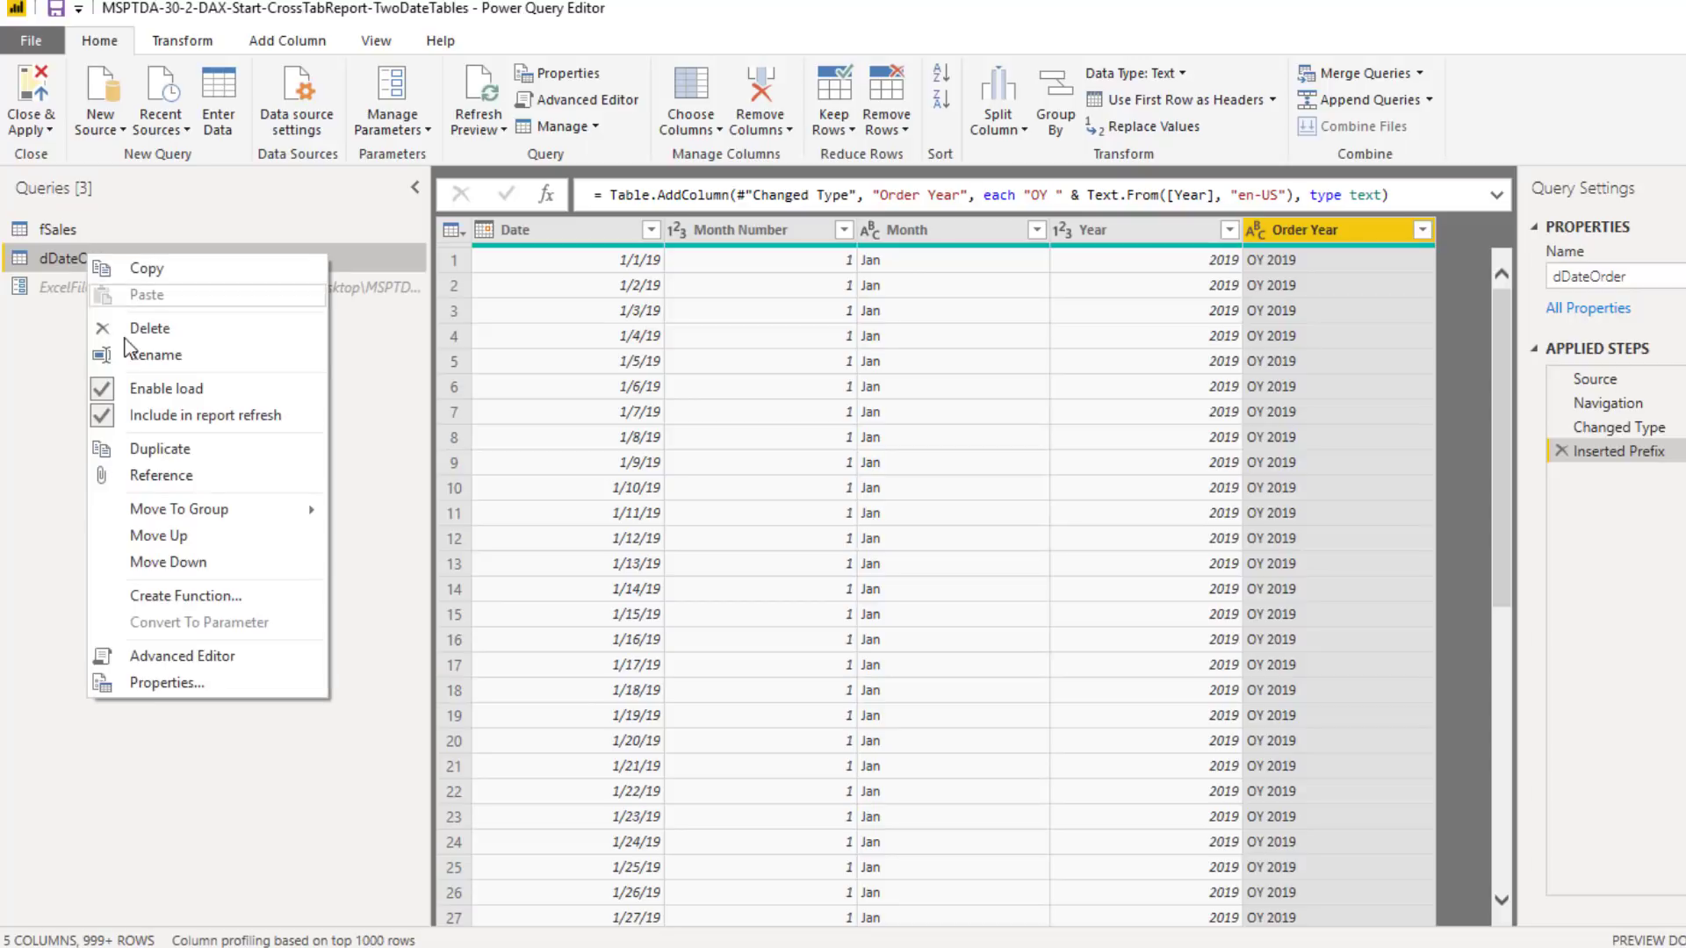
pyautogui.click(175, 477)
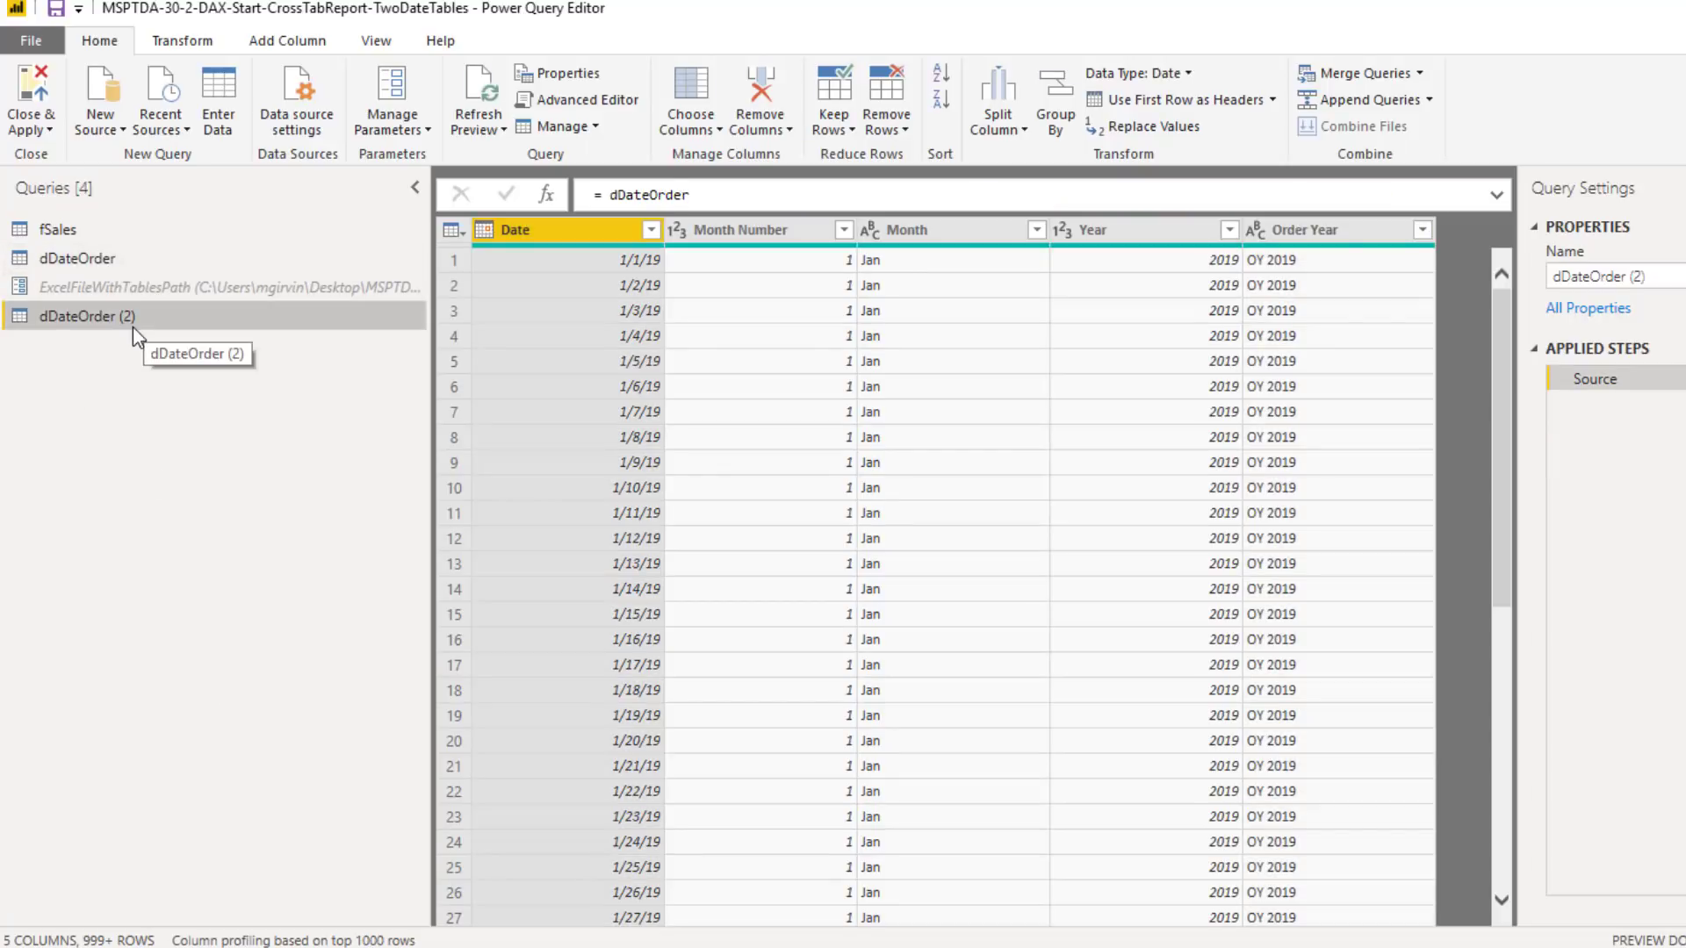
pyautogui.press('F2')
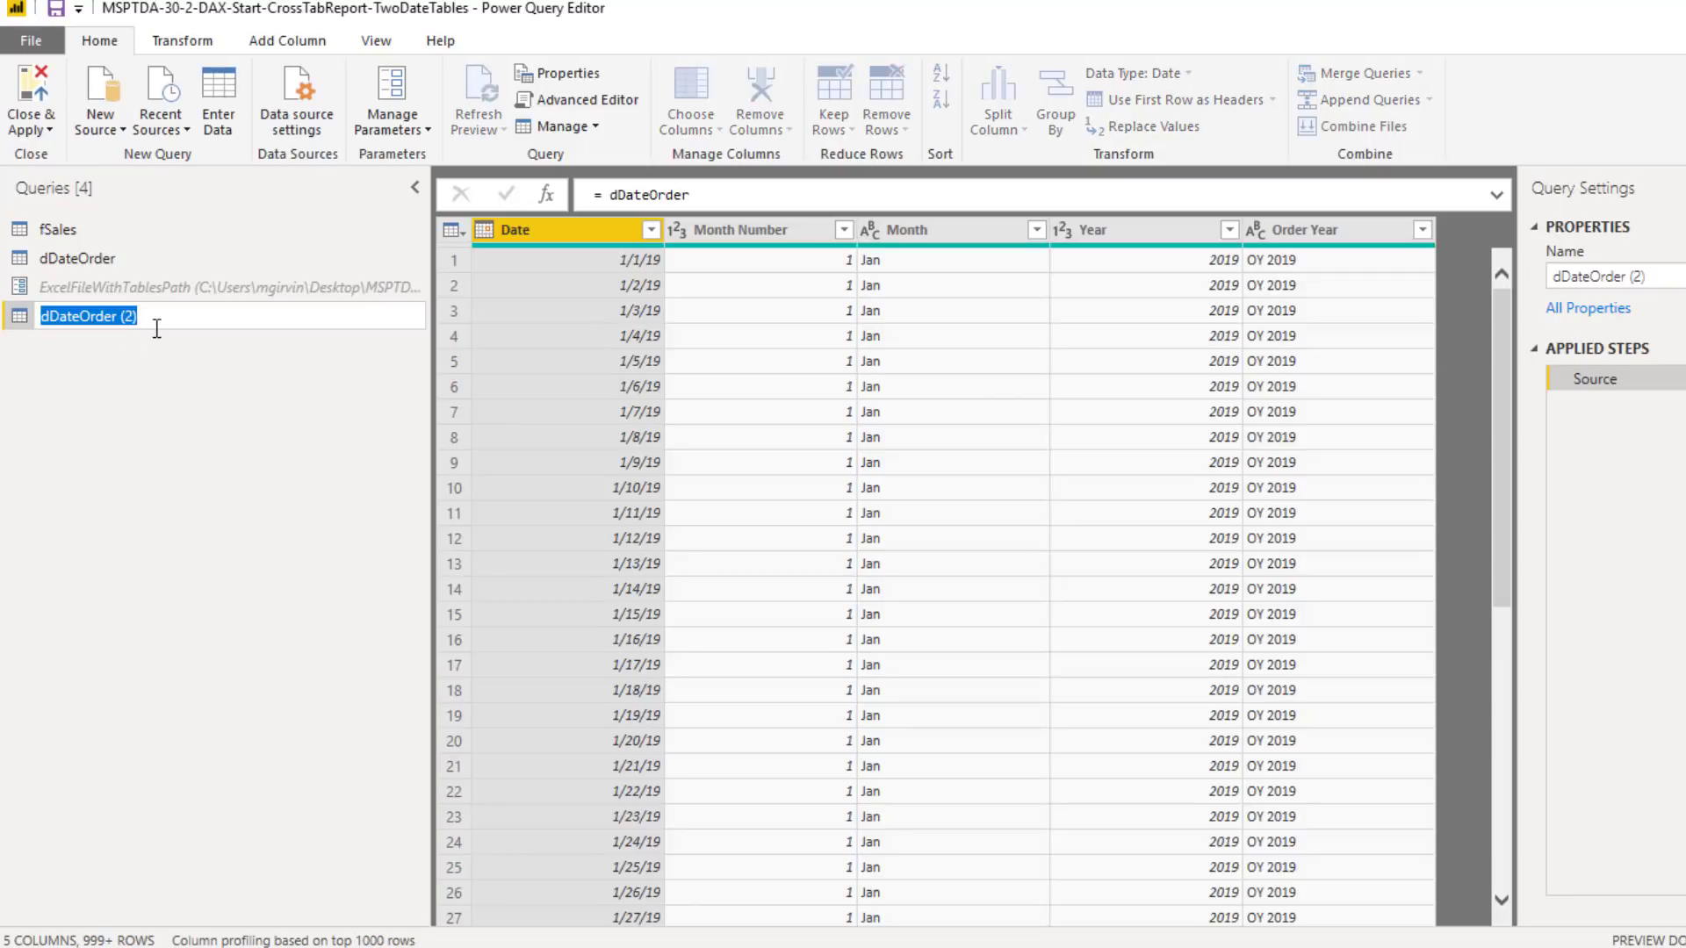
pyautogui.write('dDateShip')
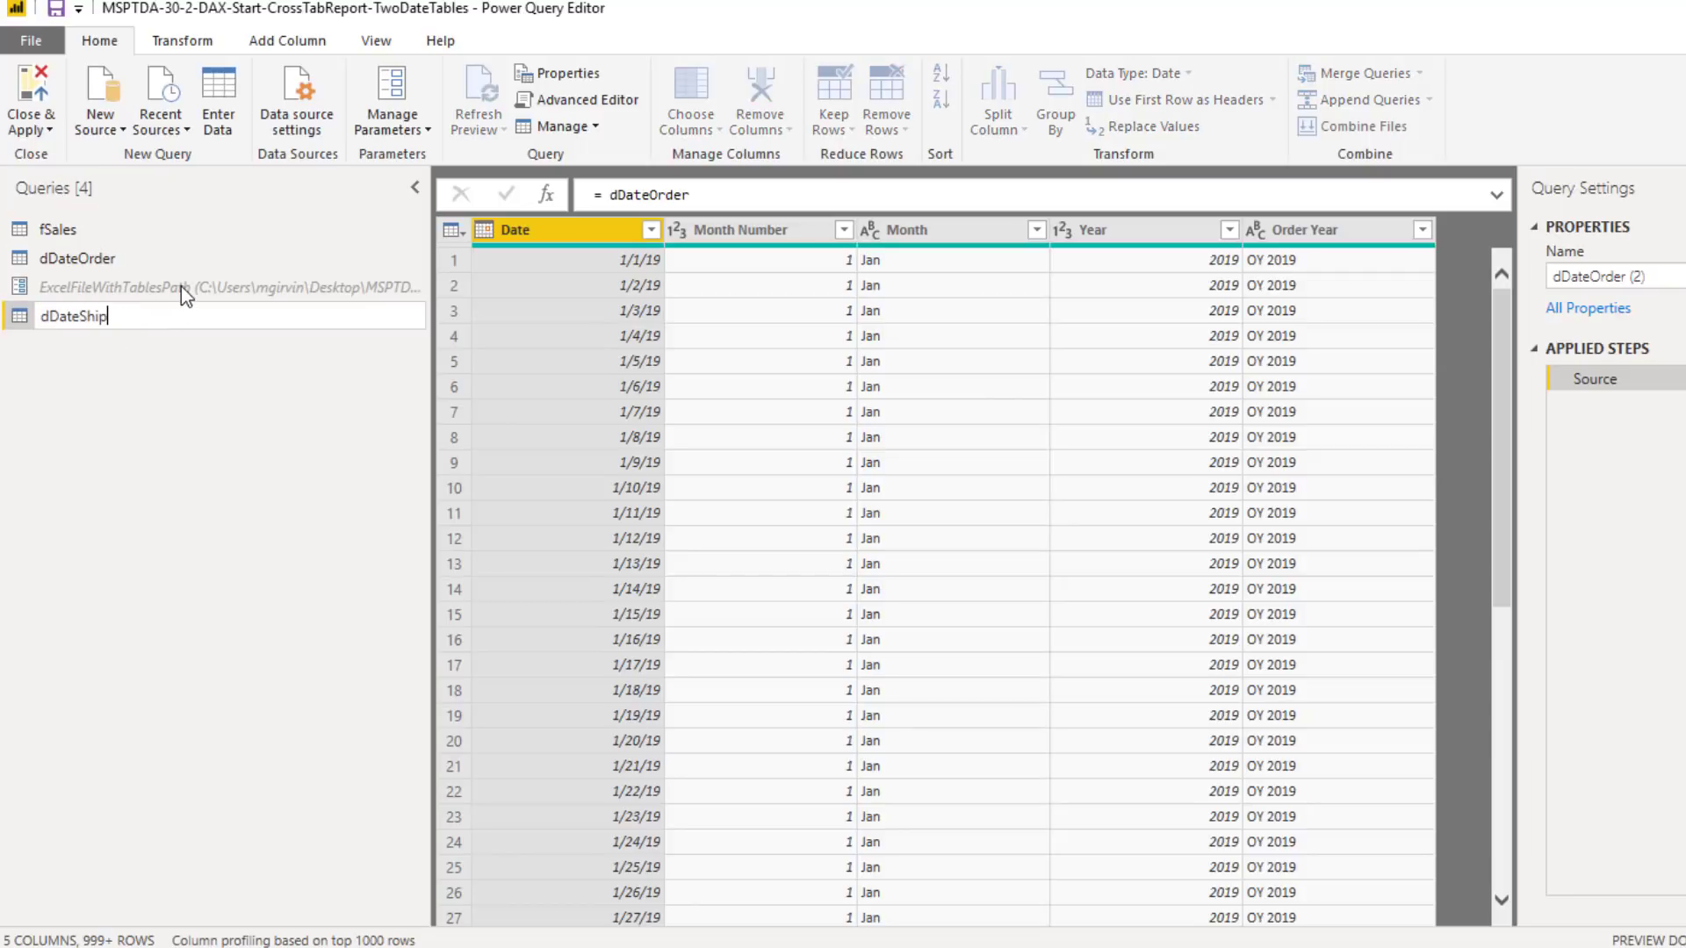
# Confirm the dDateShip name and remove its Order Year column
pyautogui.press('Return')
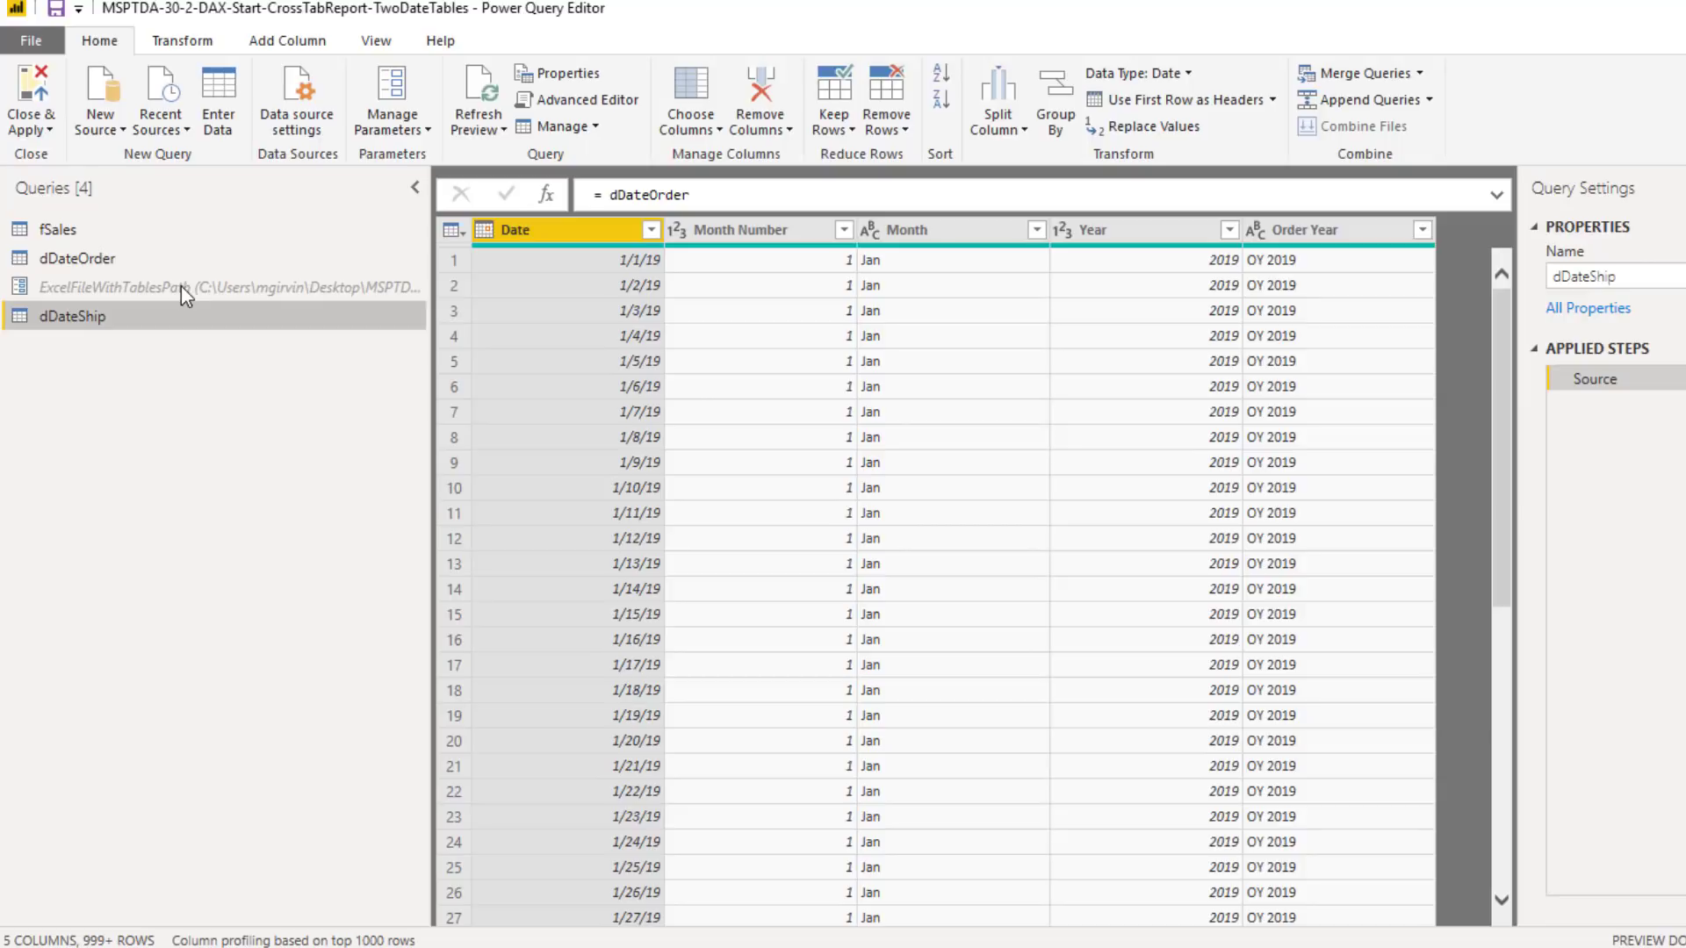
pyautogui.rightClick(1329, 234)
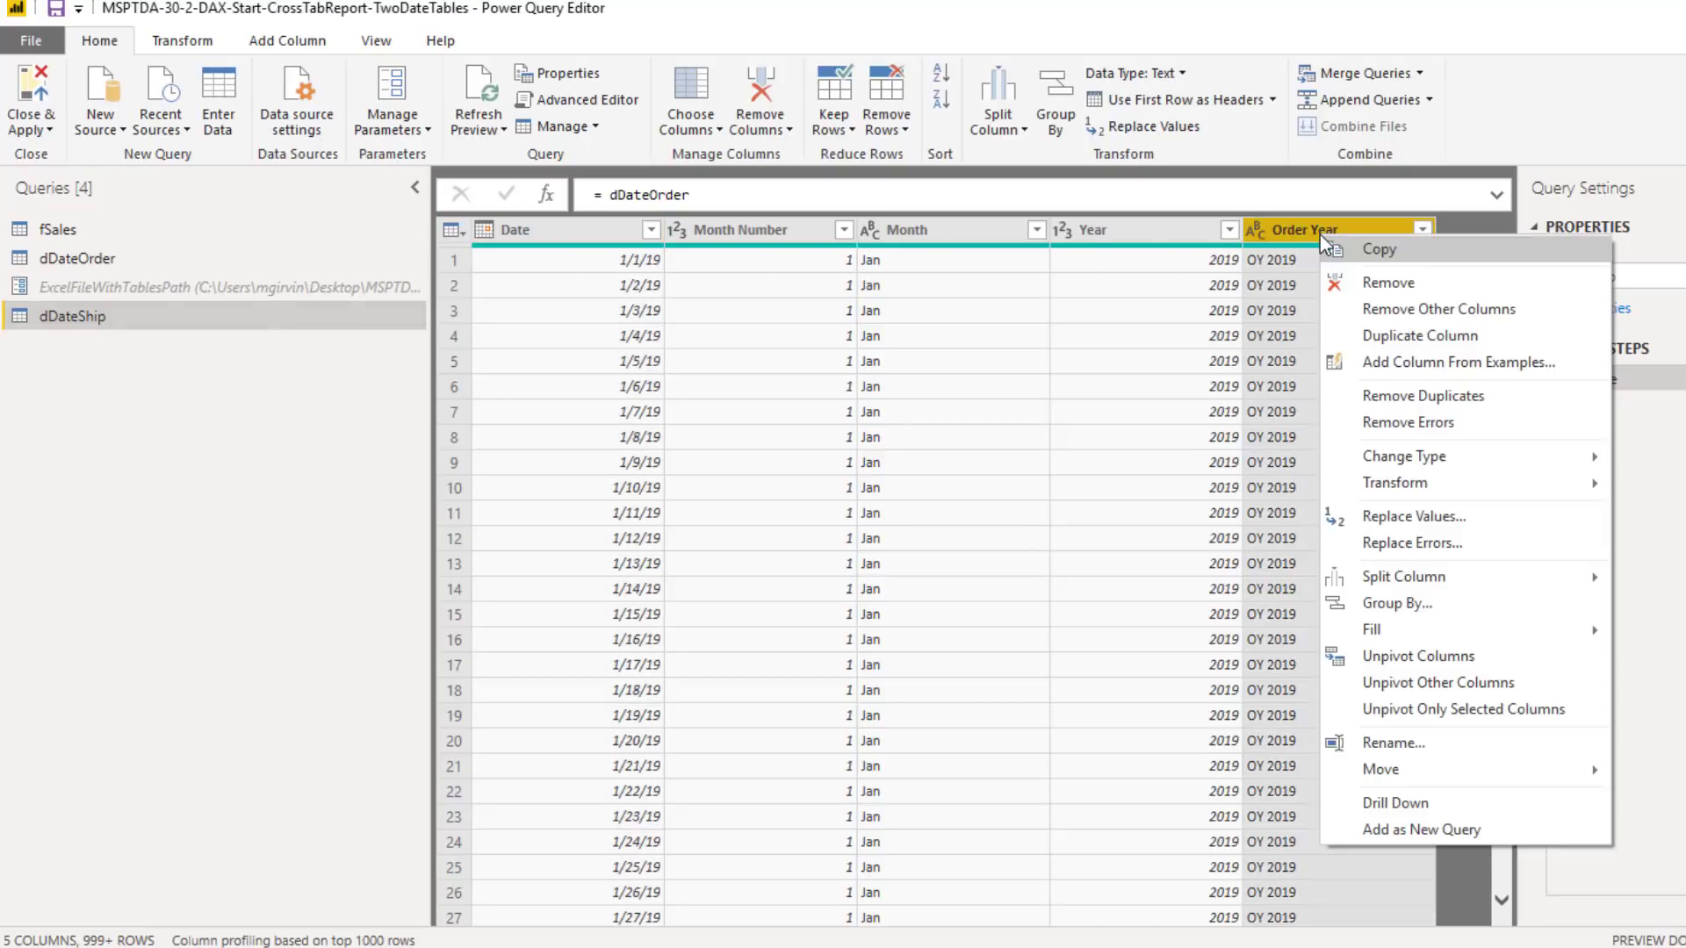
pyautogui.click(1357, 282)
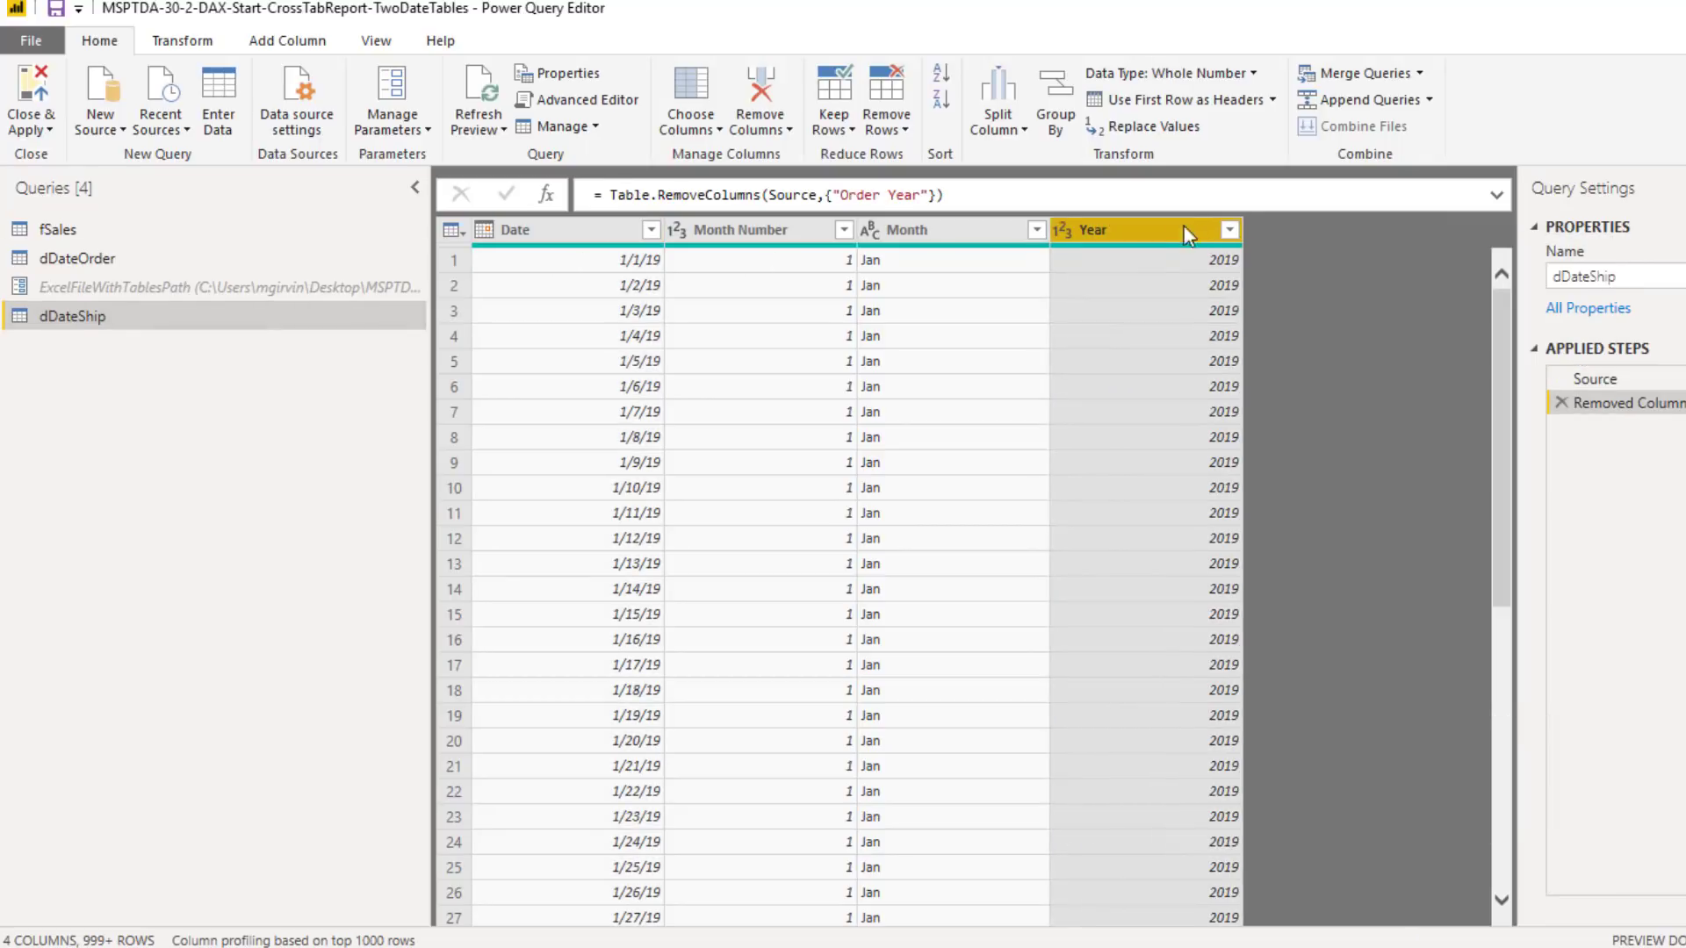
# Add a year column prefixed with 'SY ' (SY 2019) and name it Ship Year
pyautogui.click(288, 42)
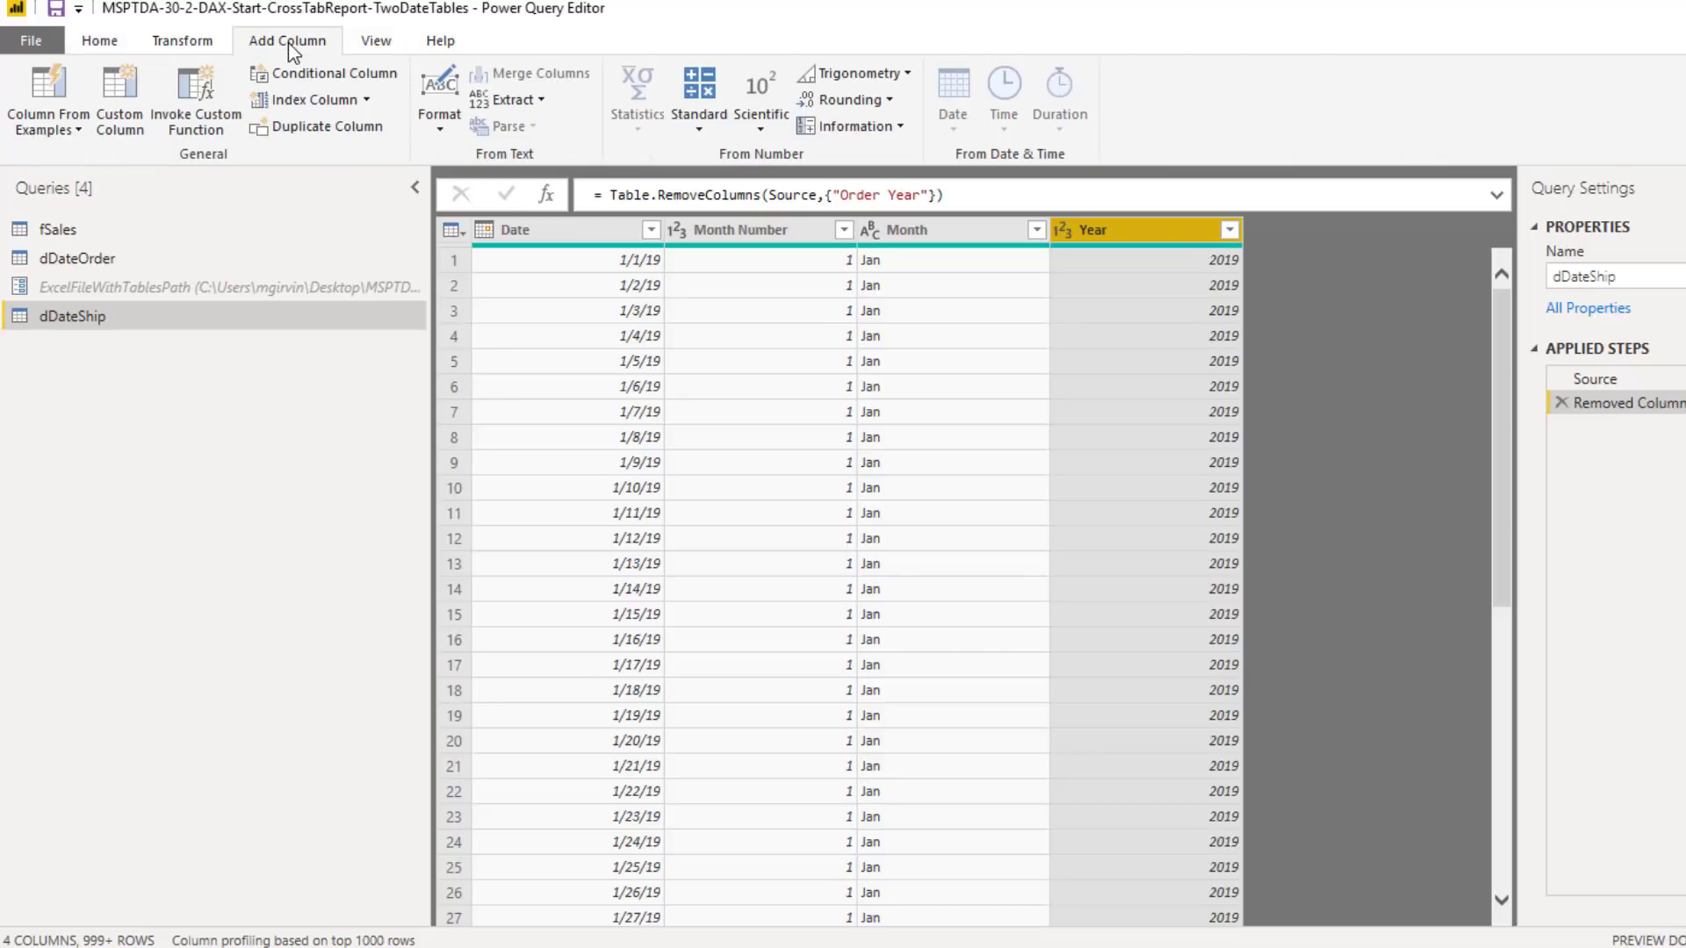
pyautogui.click(444, 130)
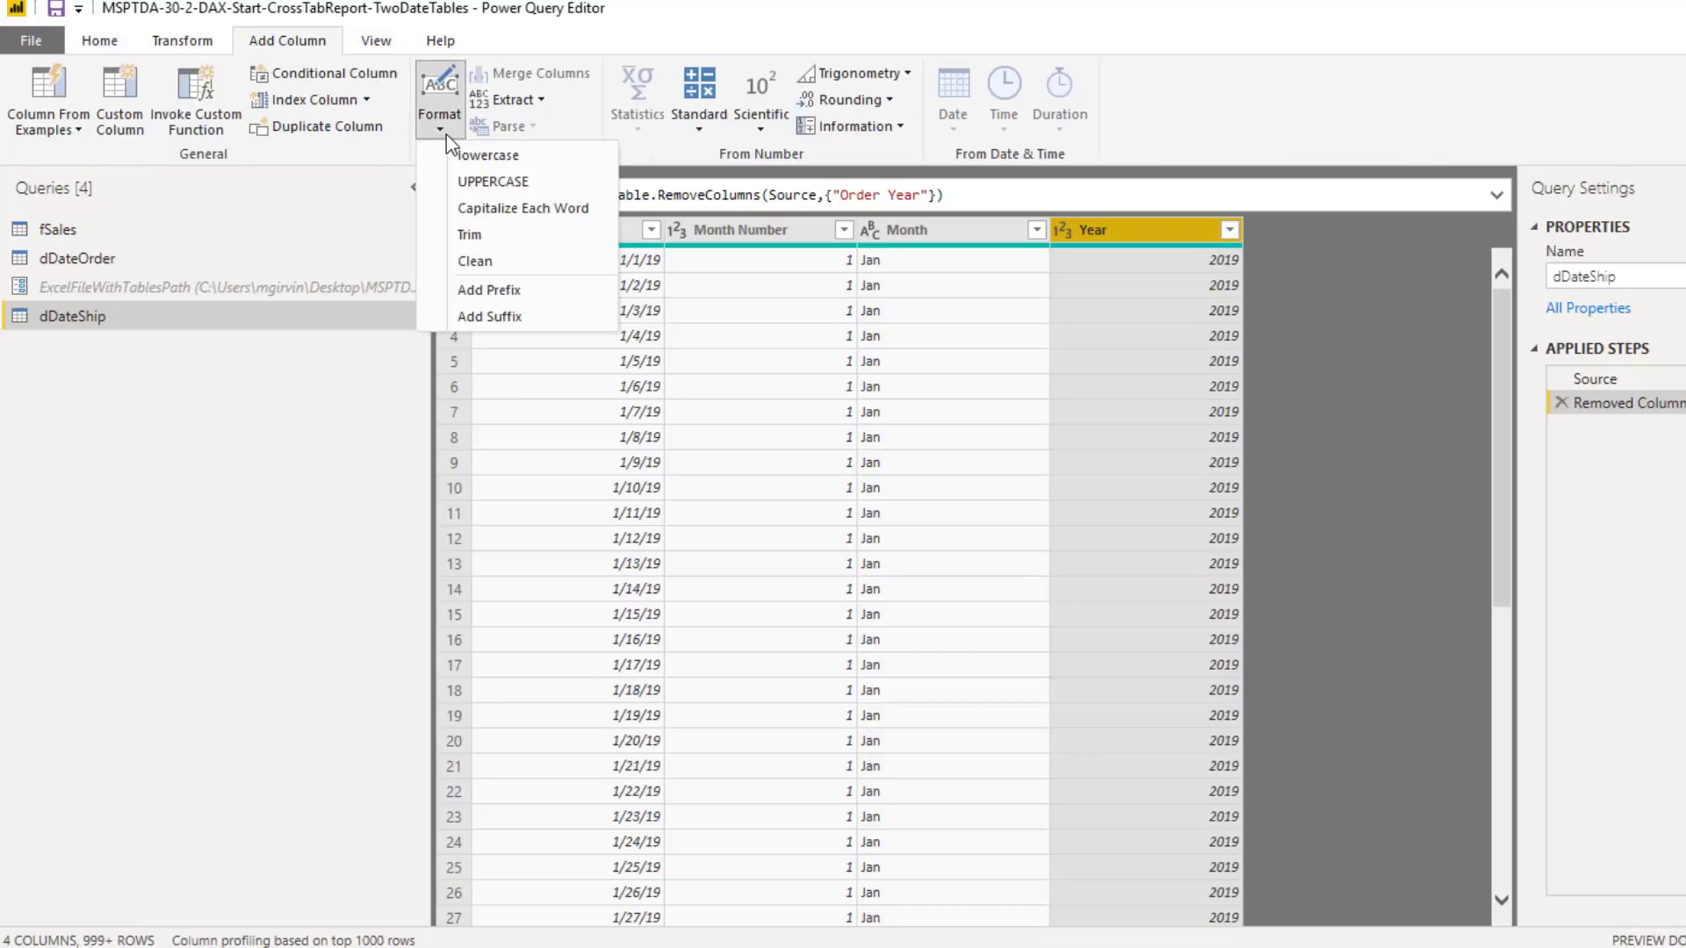
pyautogui.click(489, 289)
pyautogui.write('SY')
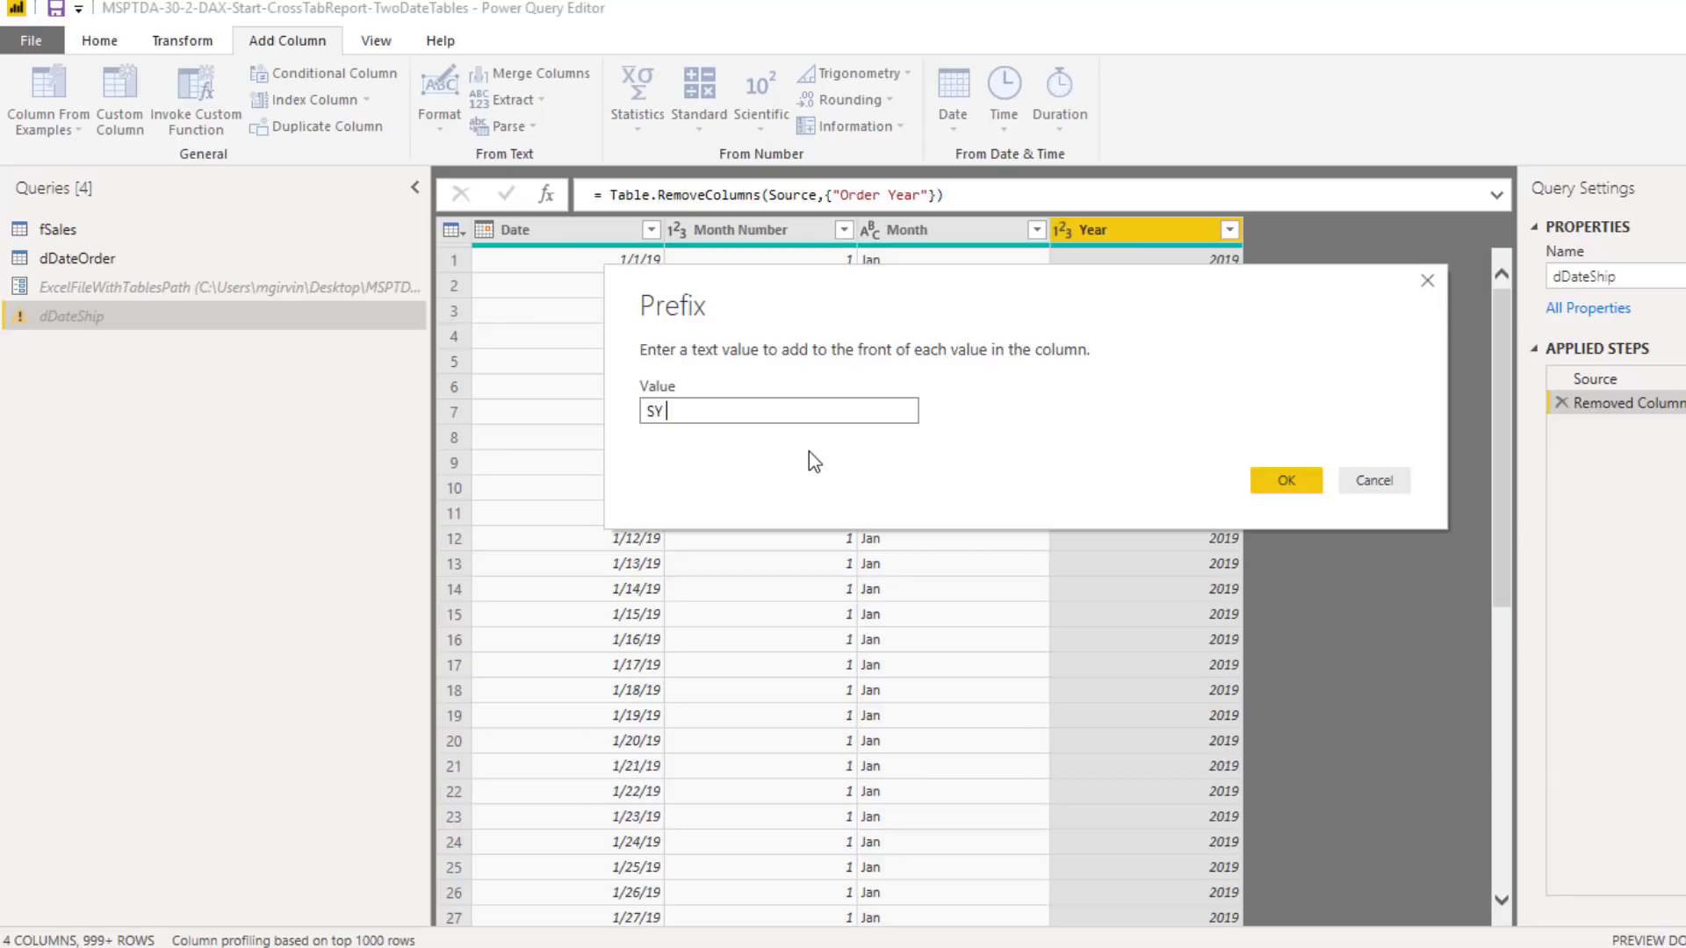
pyautogui.press('Return')
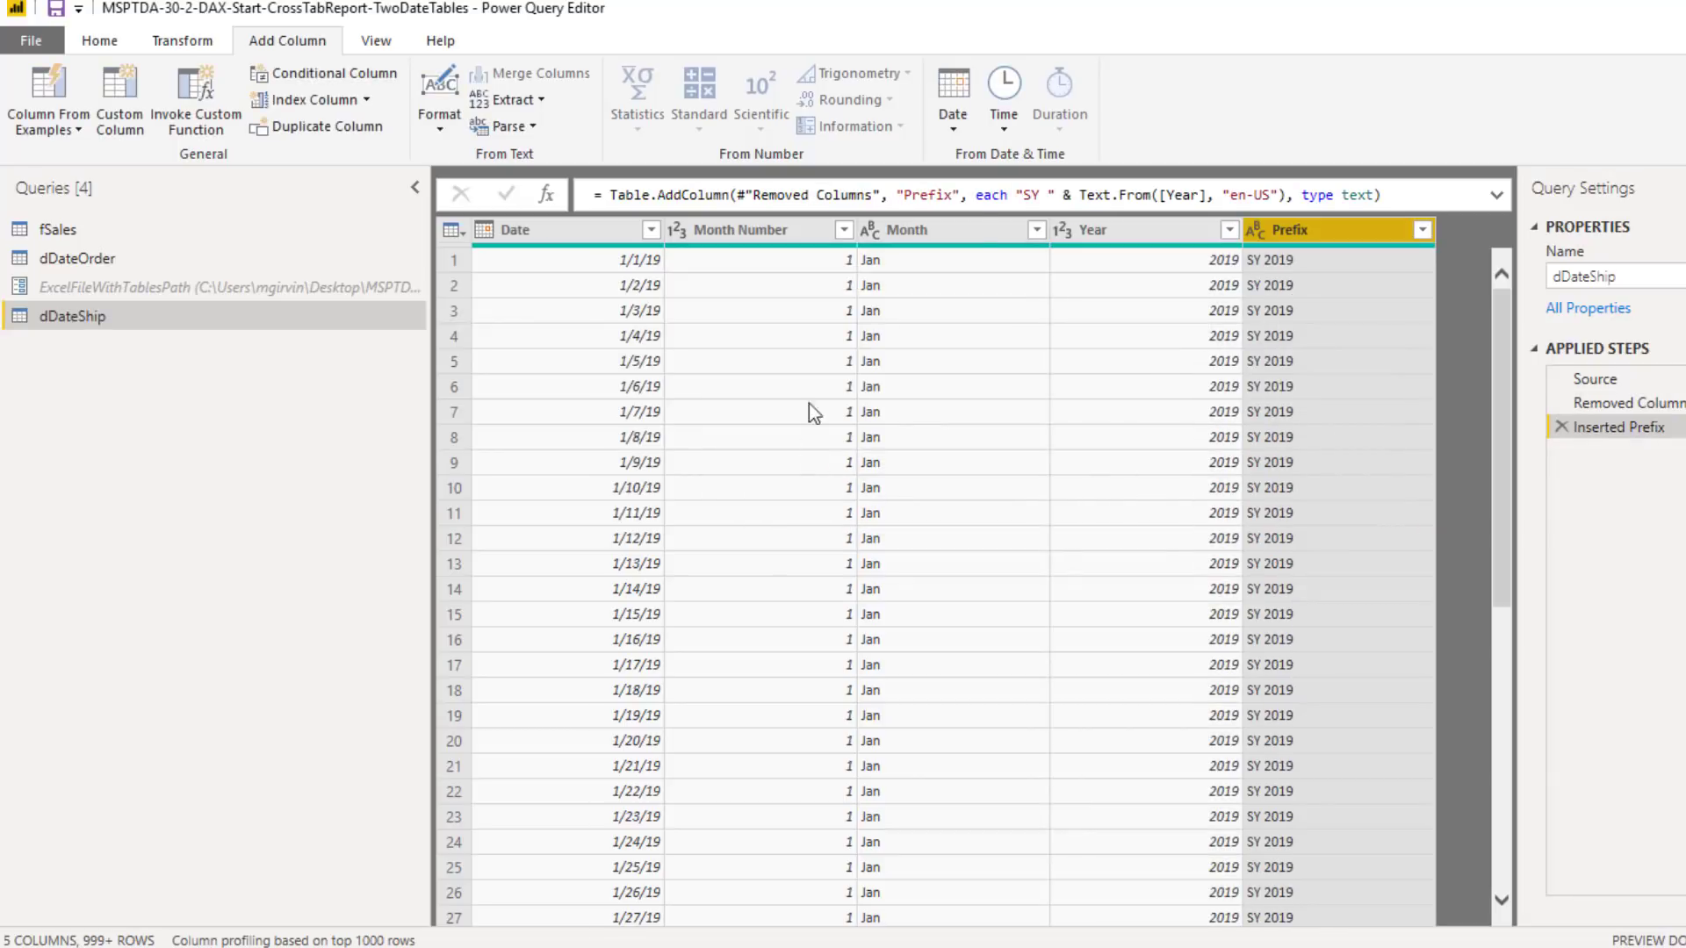
pyautogui.doubleClick(927, 195)
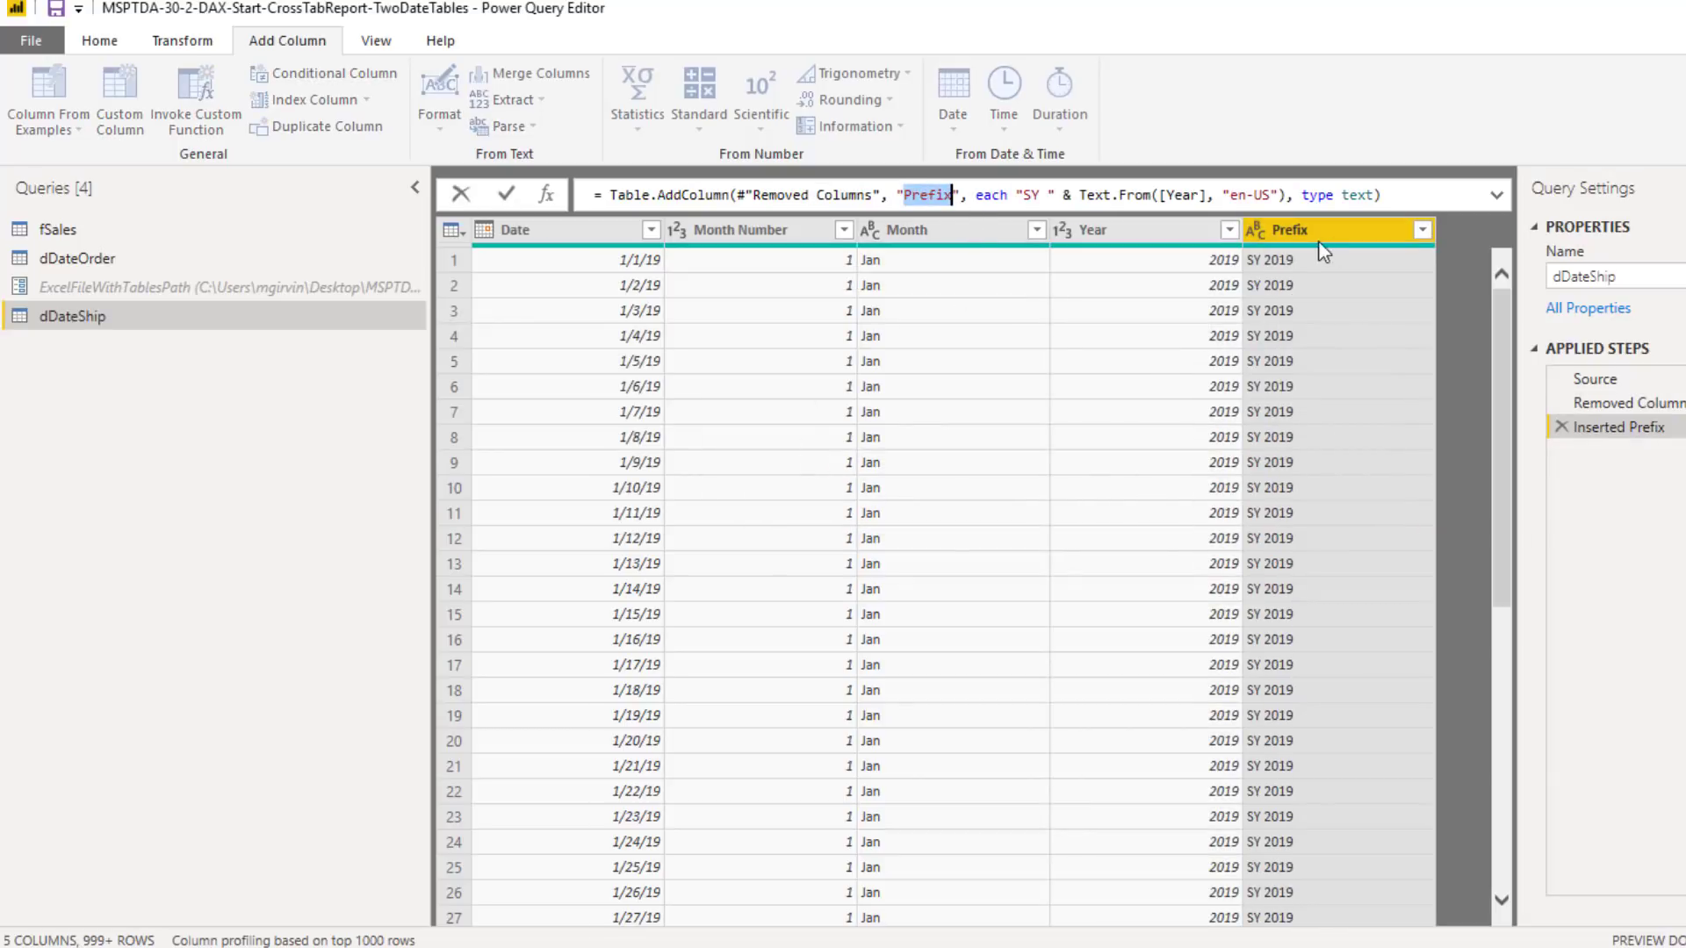
pyautogui.write('Ship Ye')
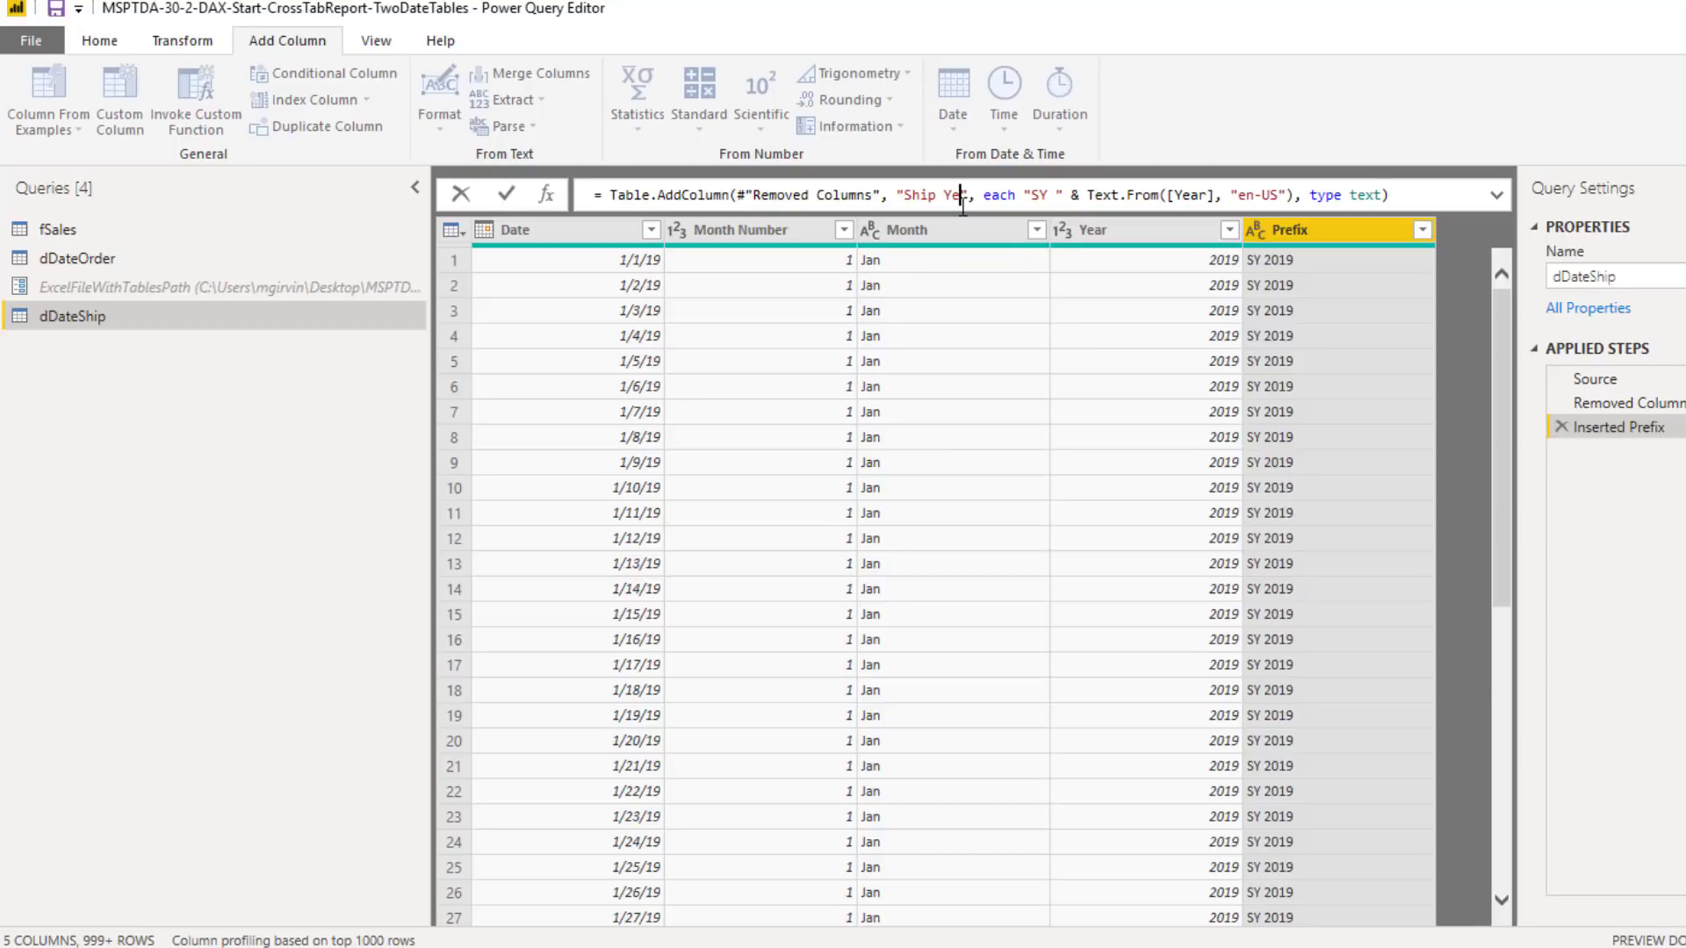
pyautogui.write('ar')
pyautogui.press('Return')
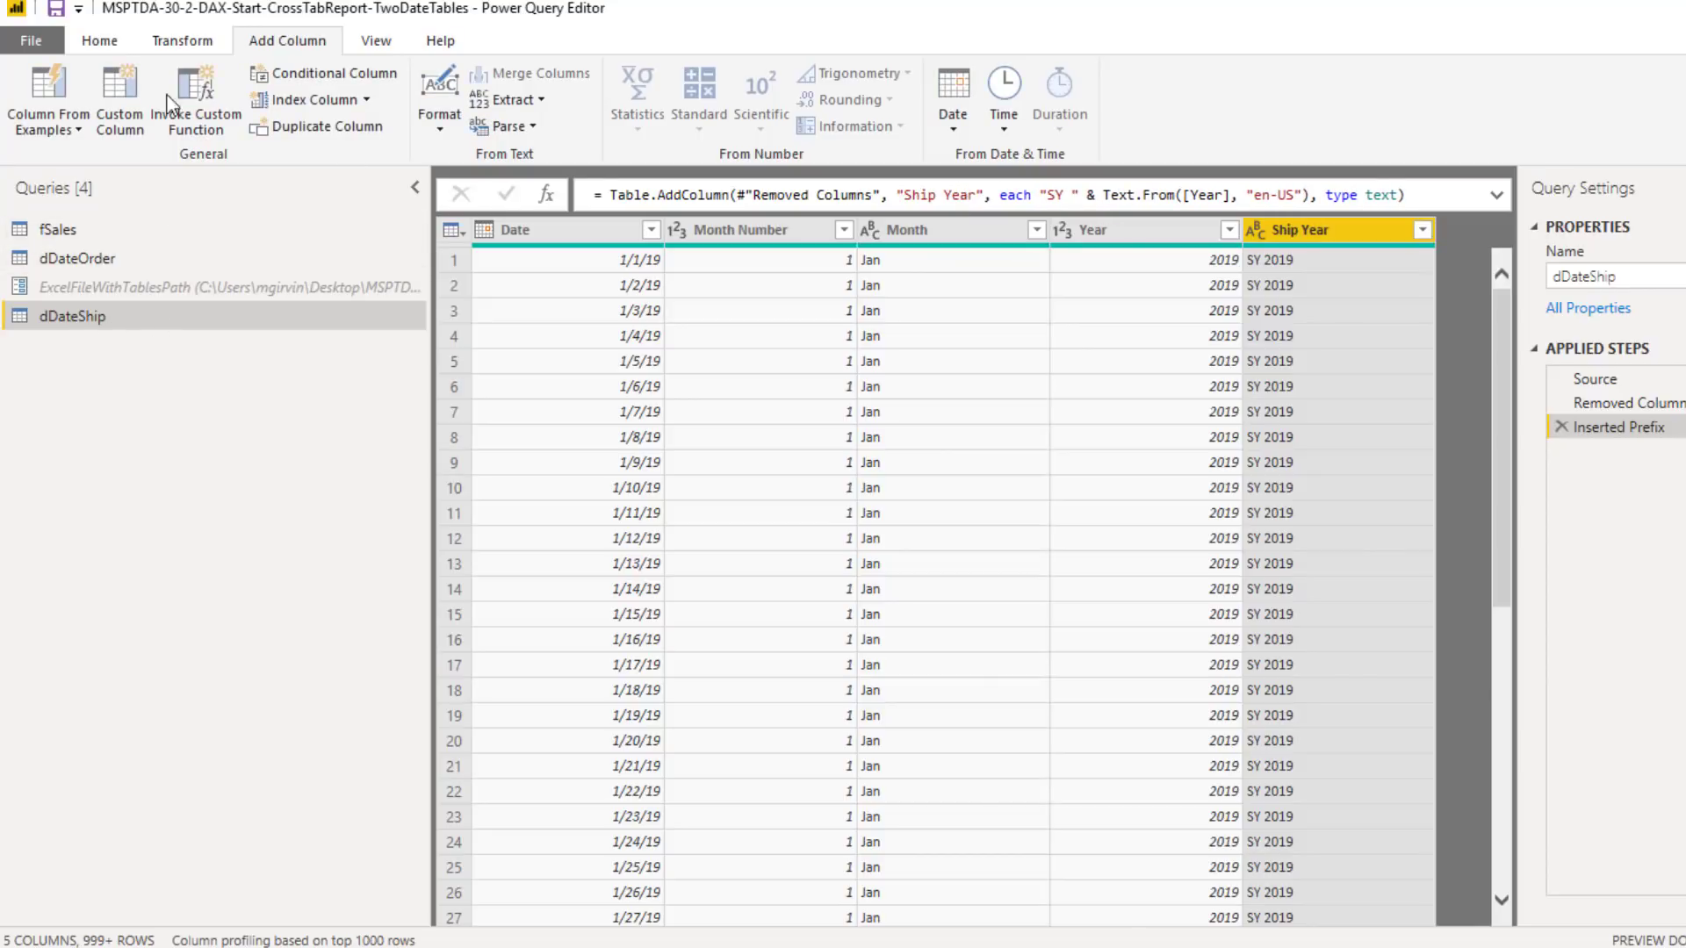
# Apply the query changes with Close & Apply, then link dDateShip Date to fSales ShipDate
pyautogui.click(116, 44)
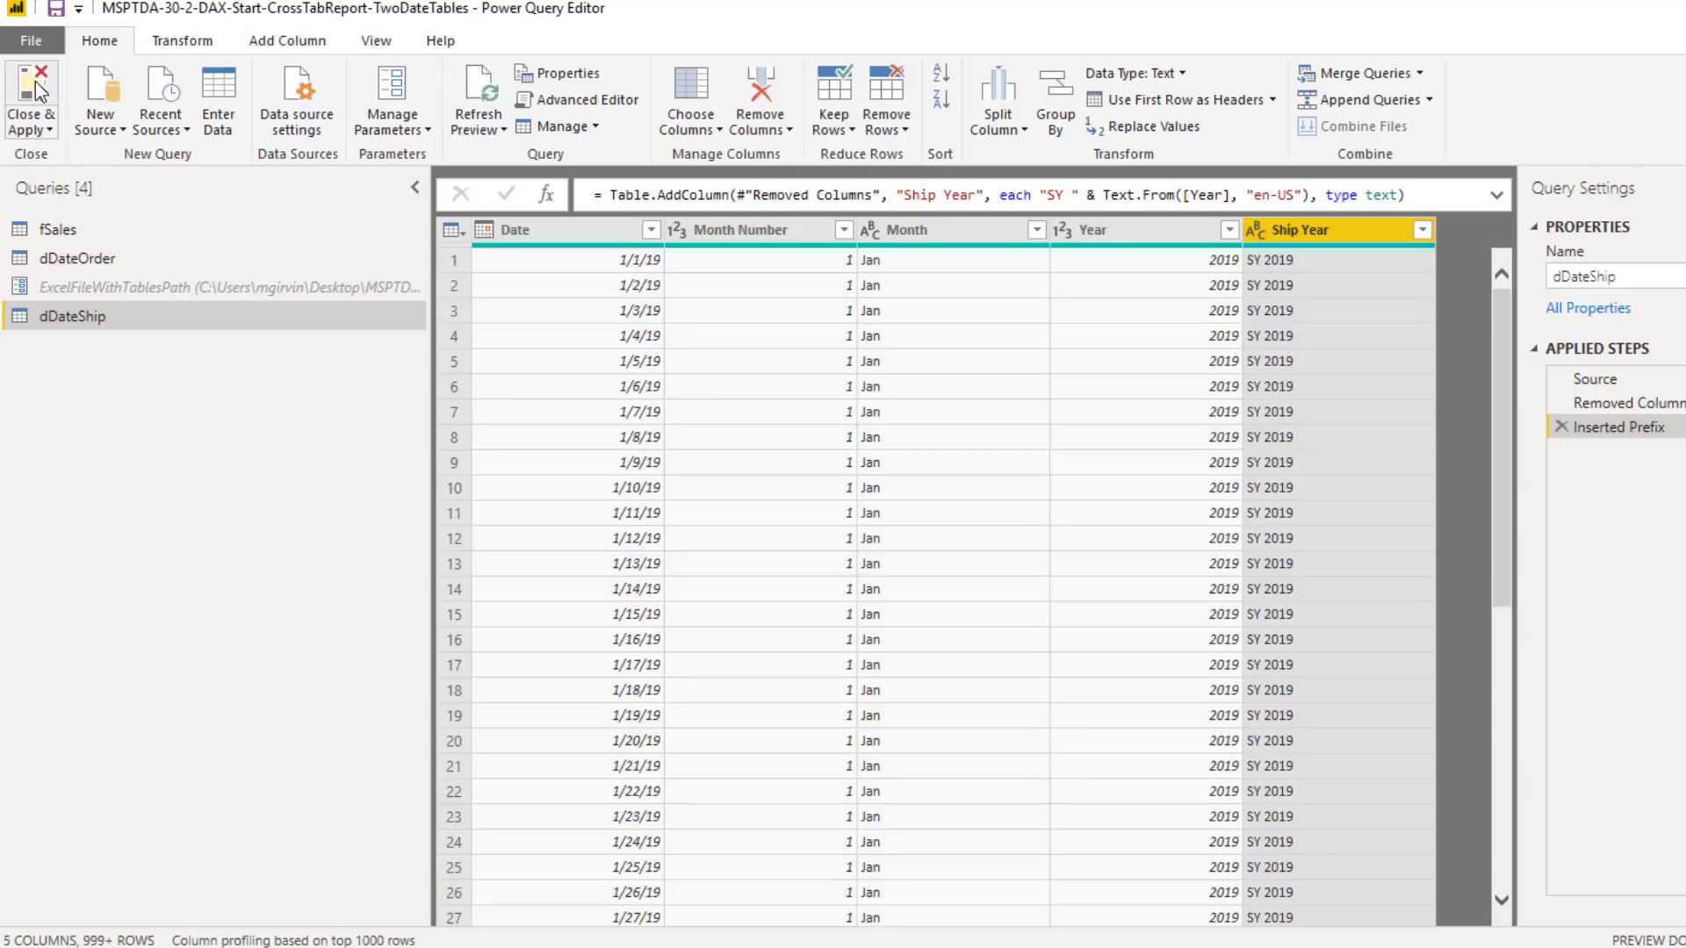
pyautogui.click(37, 84)
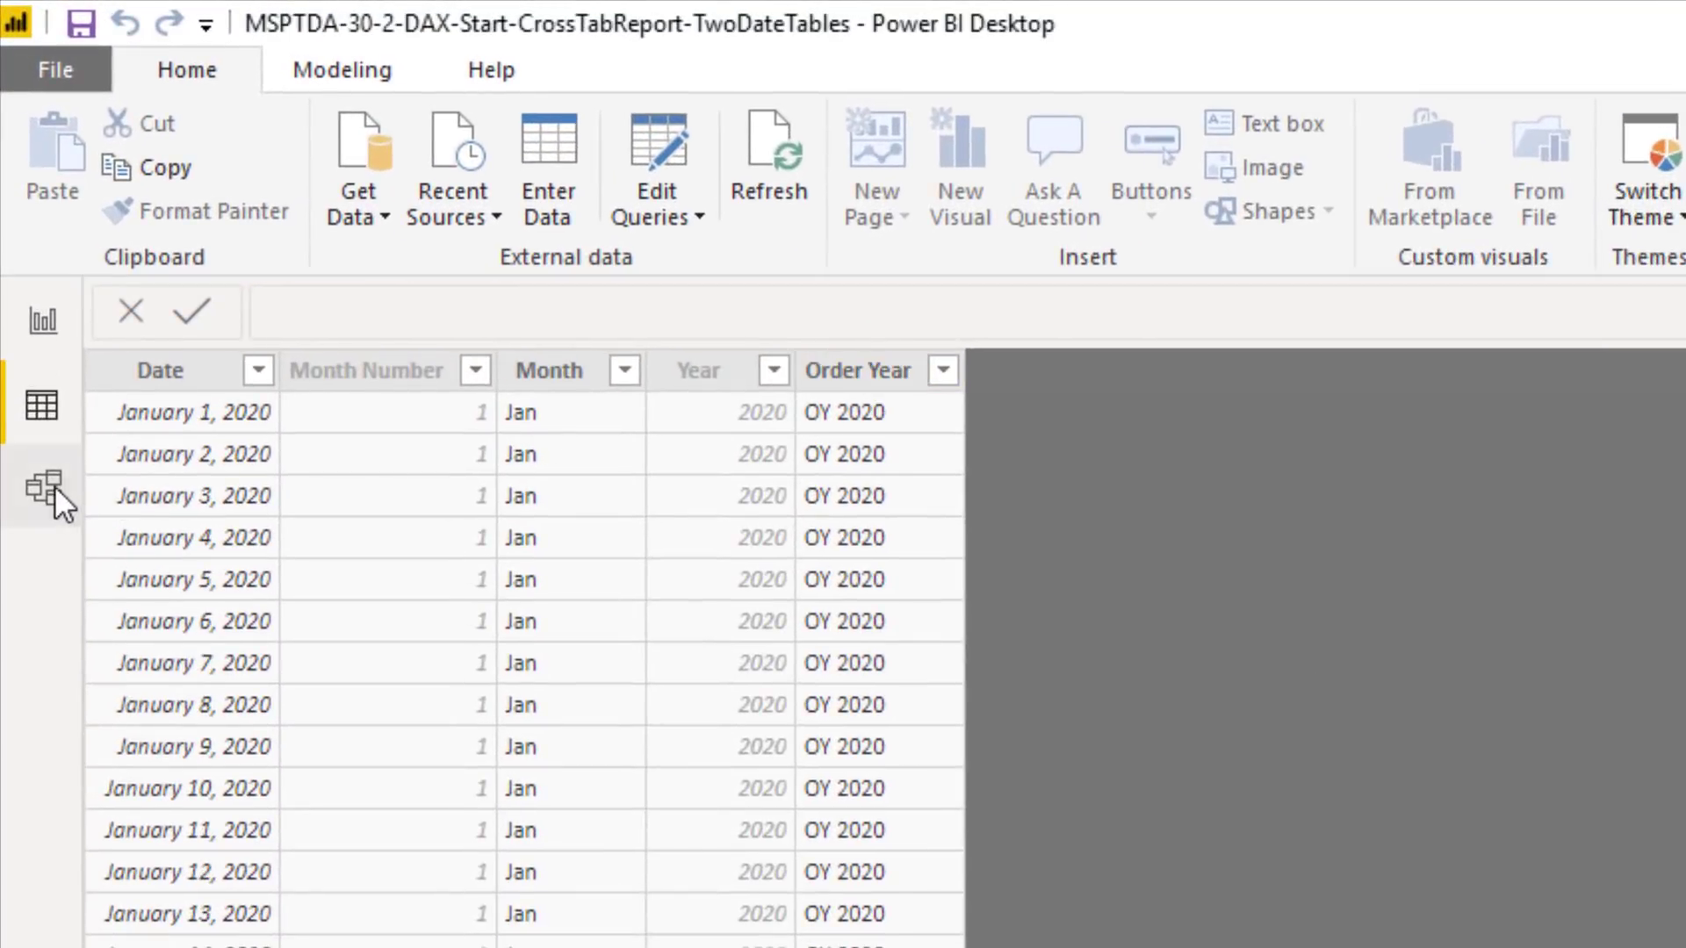
pyautogui.click(45, 488)
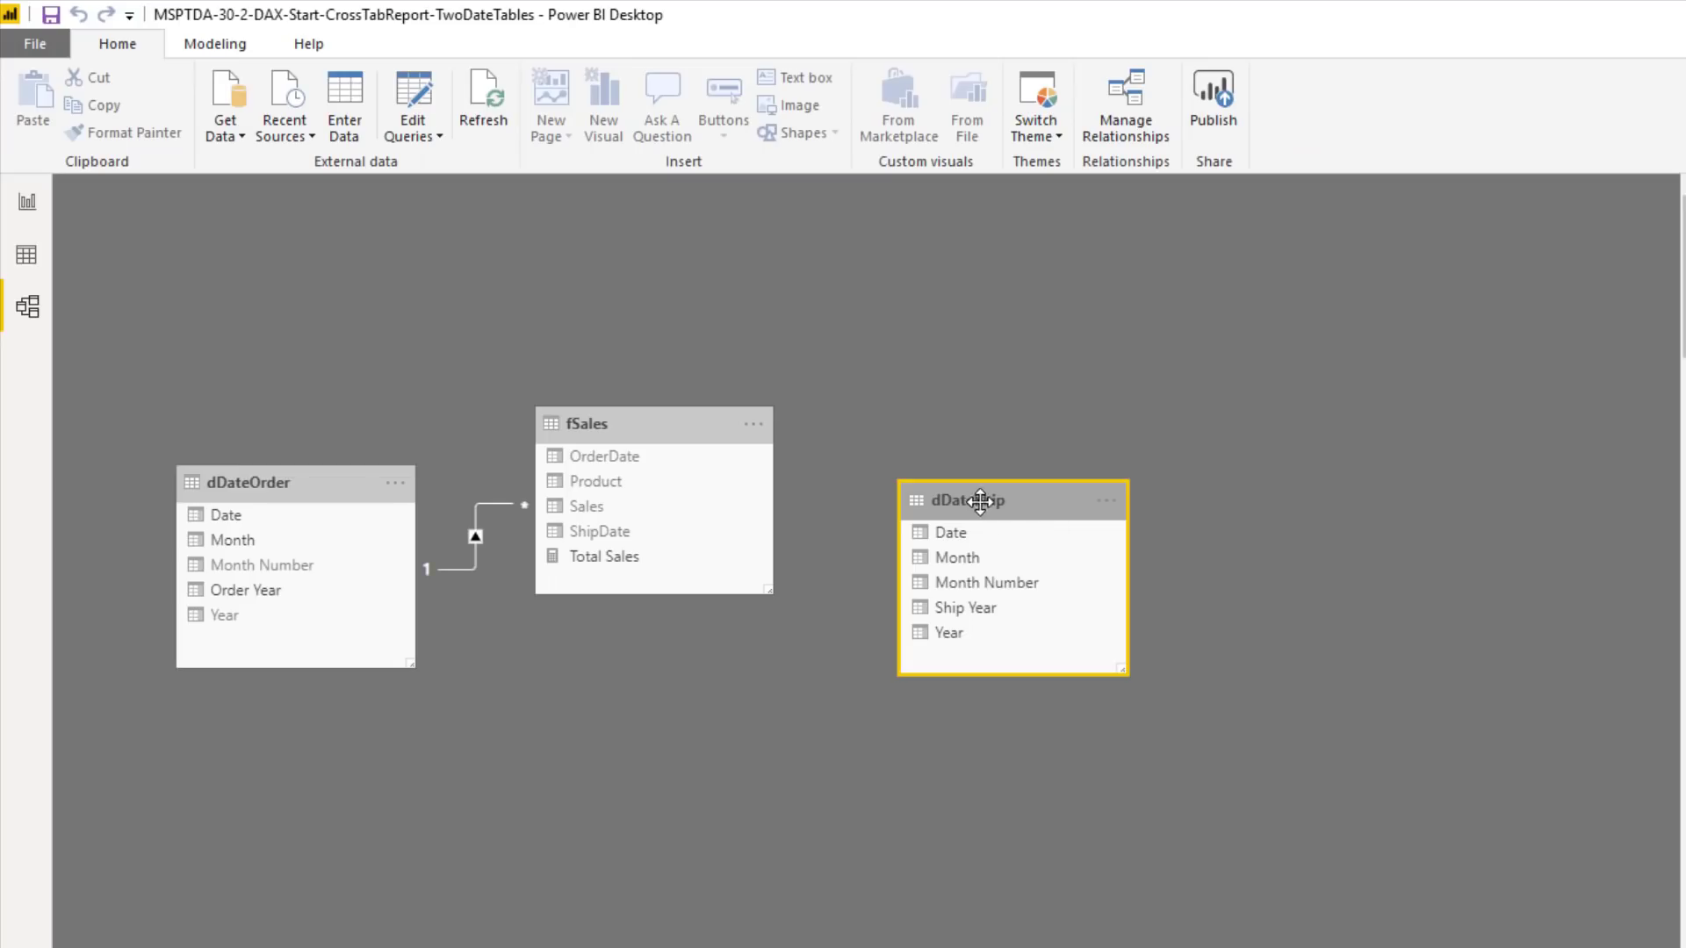
pyautogui.moveTo(967, 540); pyautogui.dragTo(620, 532)
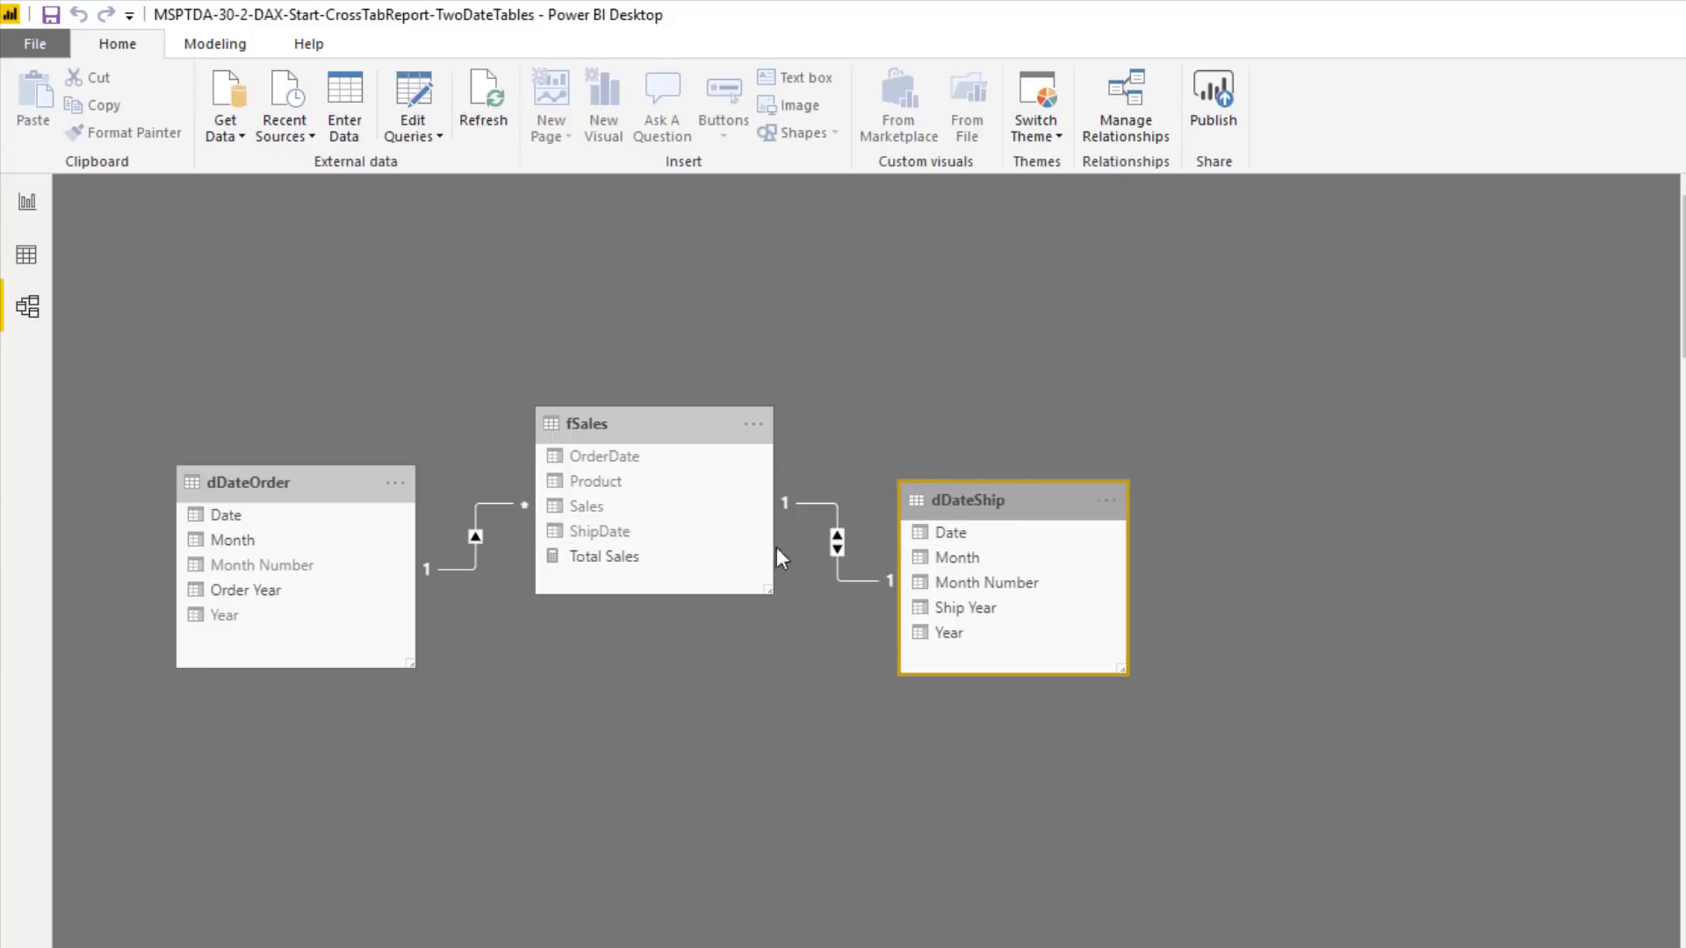
# Set the dDateShip–fSales relationship to One to many cardinality and Single cross filter direction
pyautogui.rightClick(836, 550)
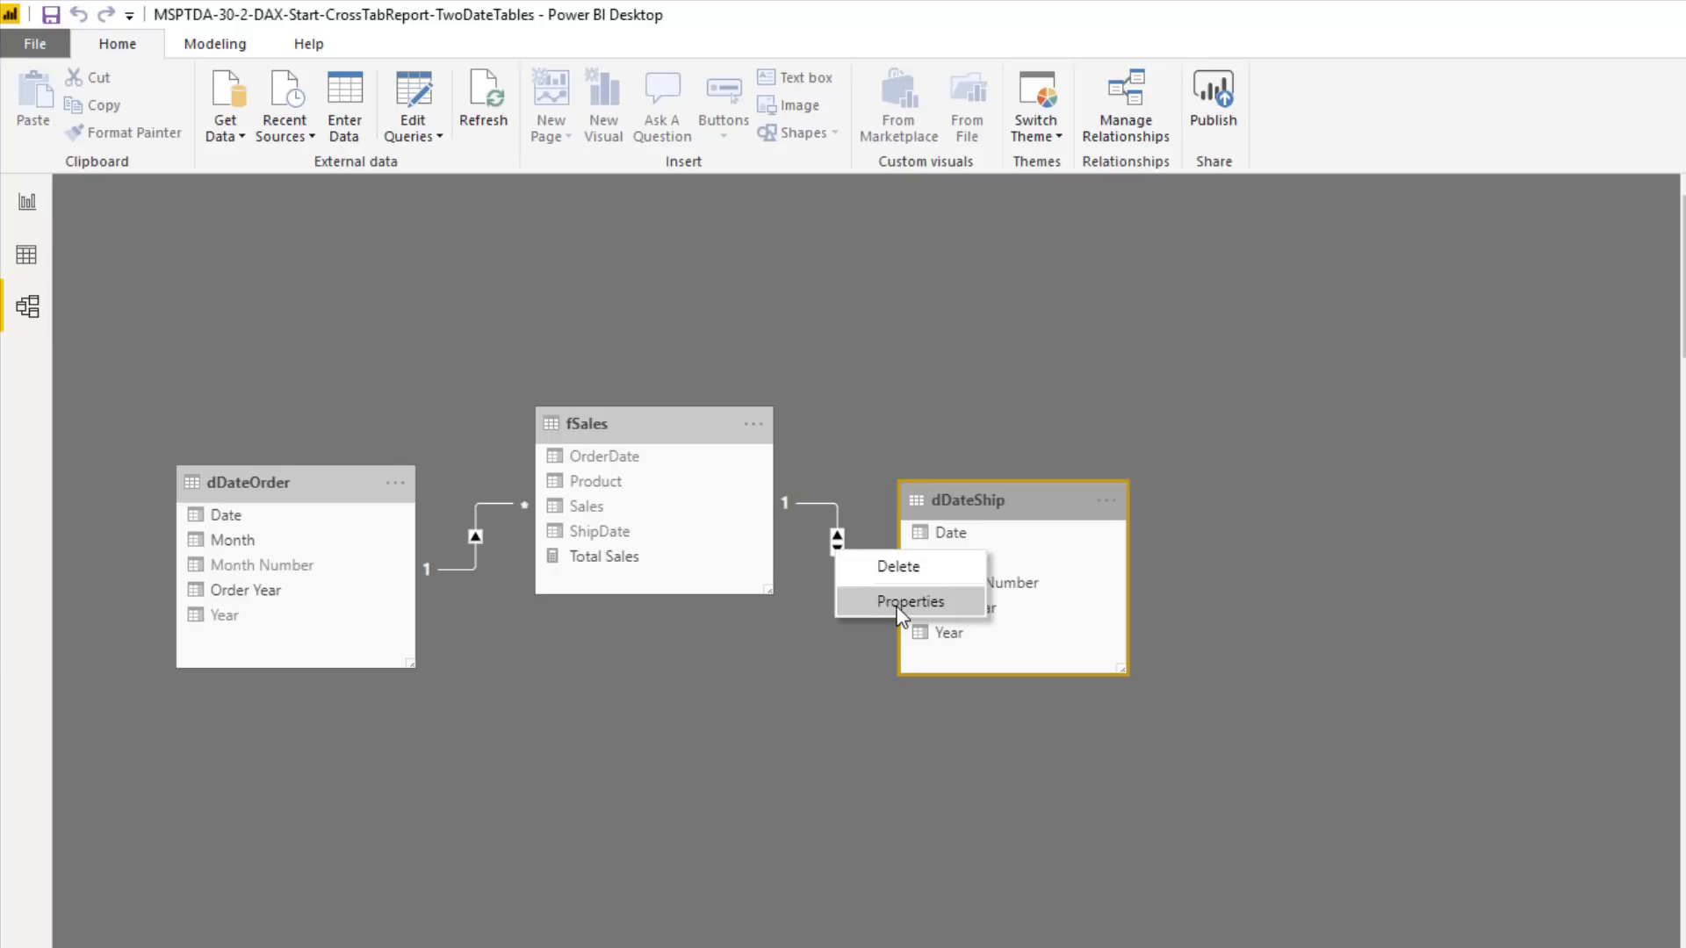
pyautogui.click(896, 602)
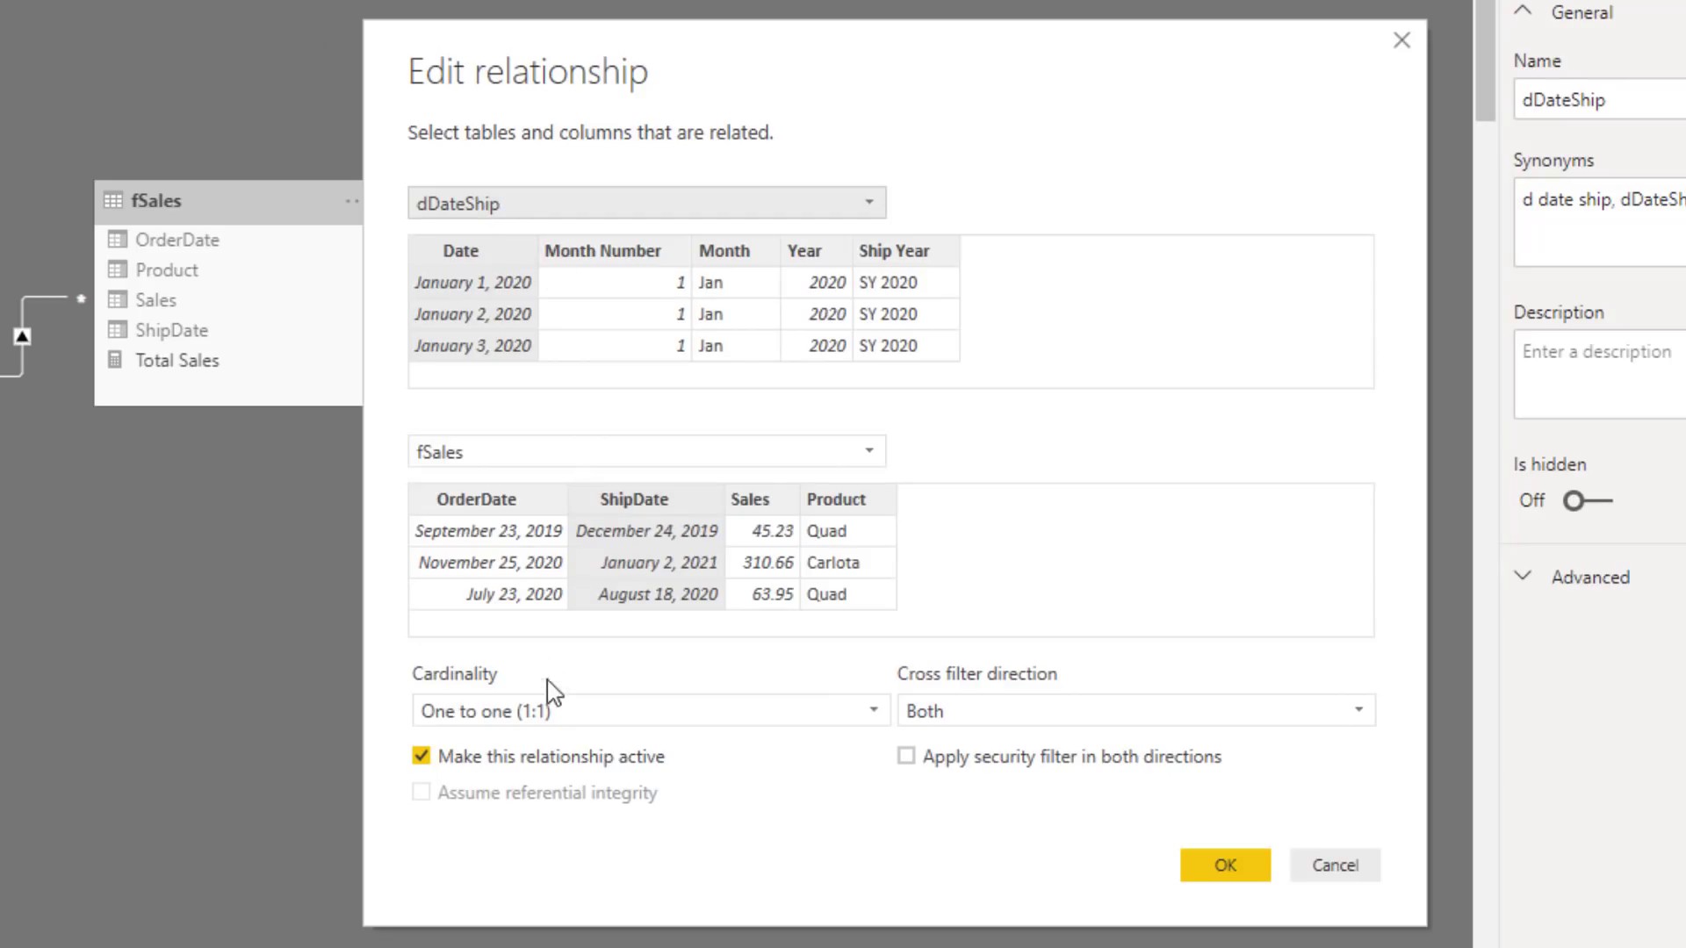
pyautogui.click(548, 711)
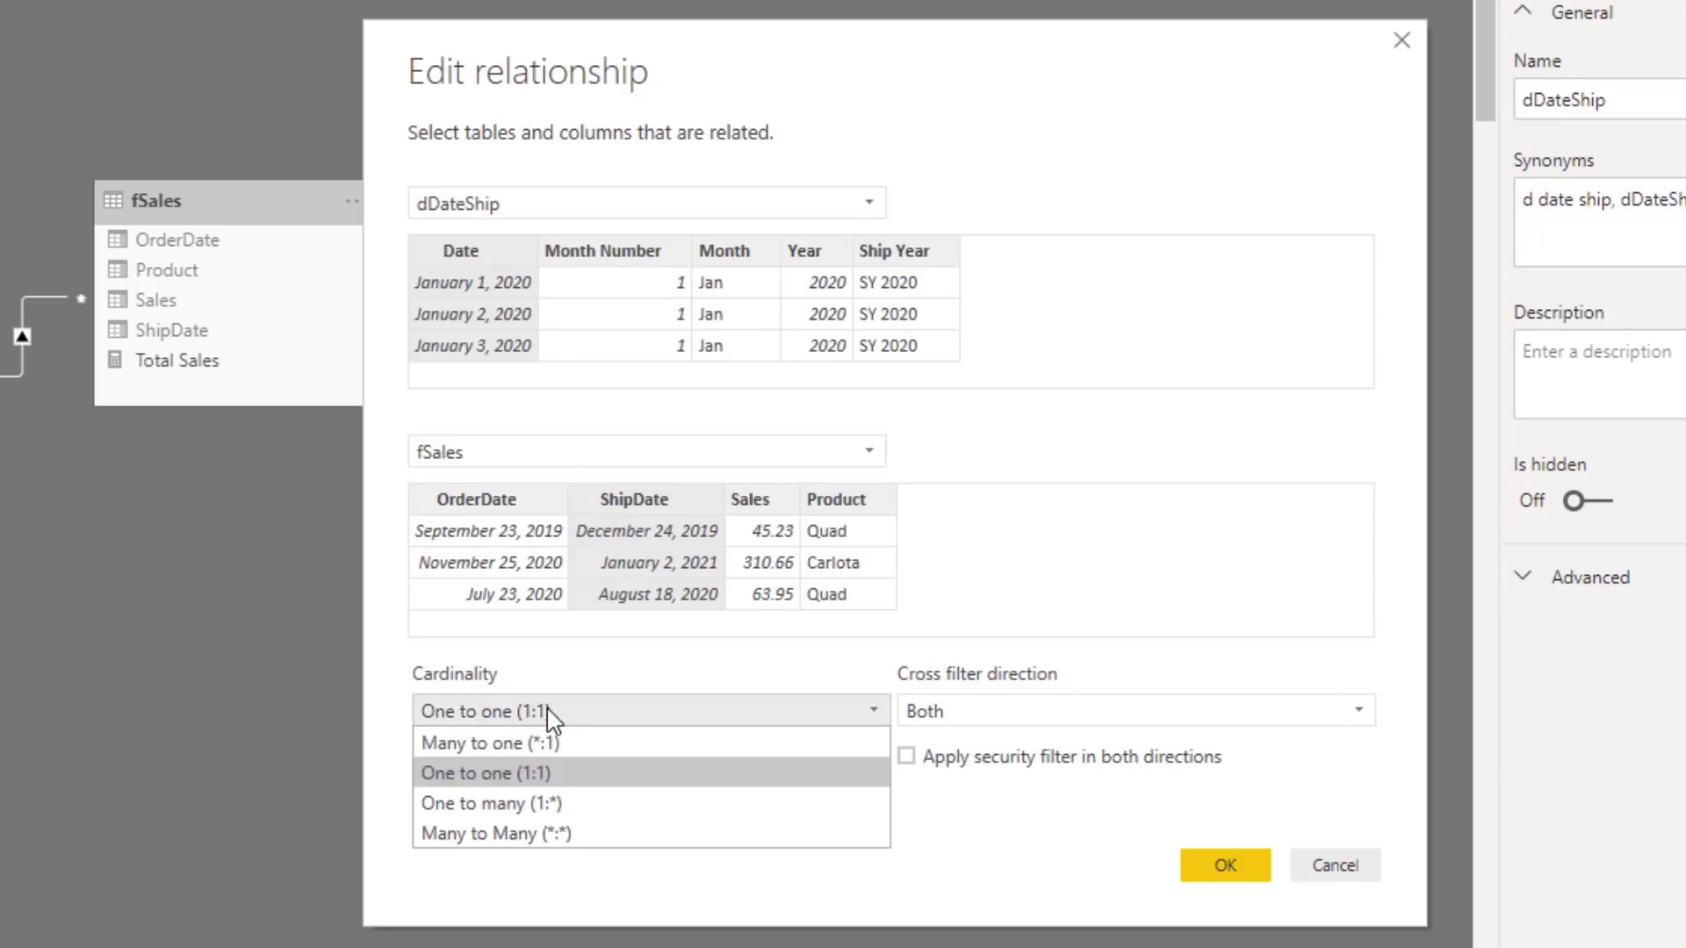
pyautogui.click(494, 803)
pyautogui.click(924, 713)
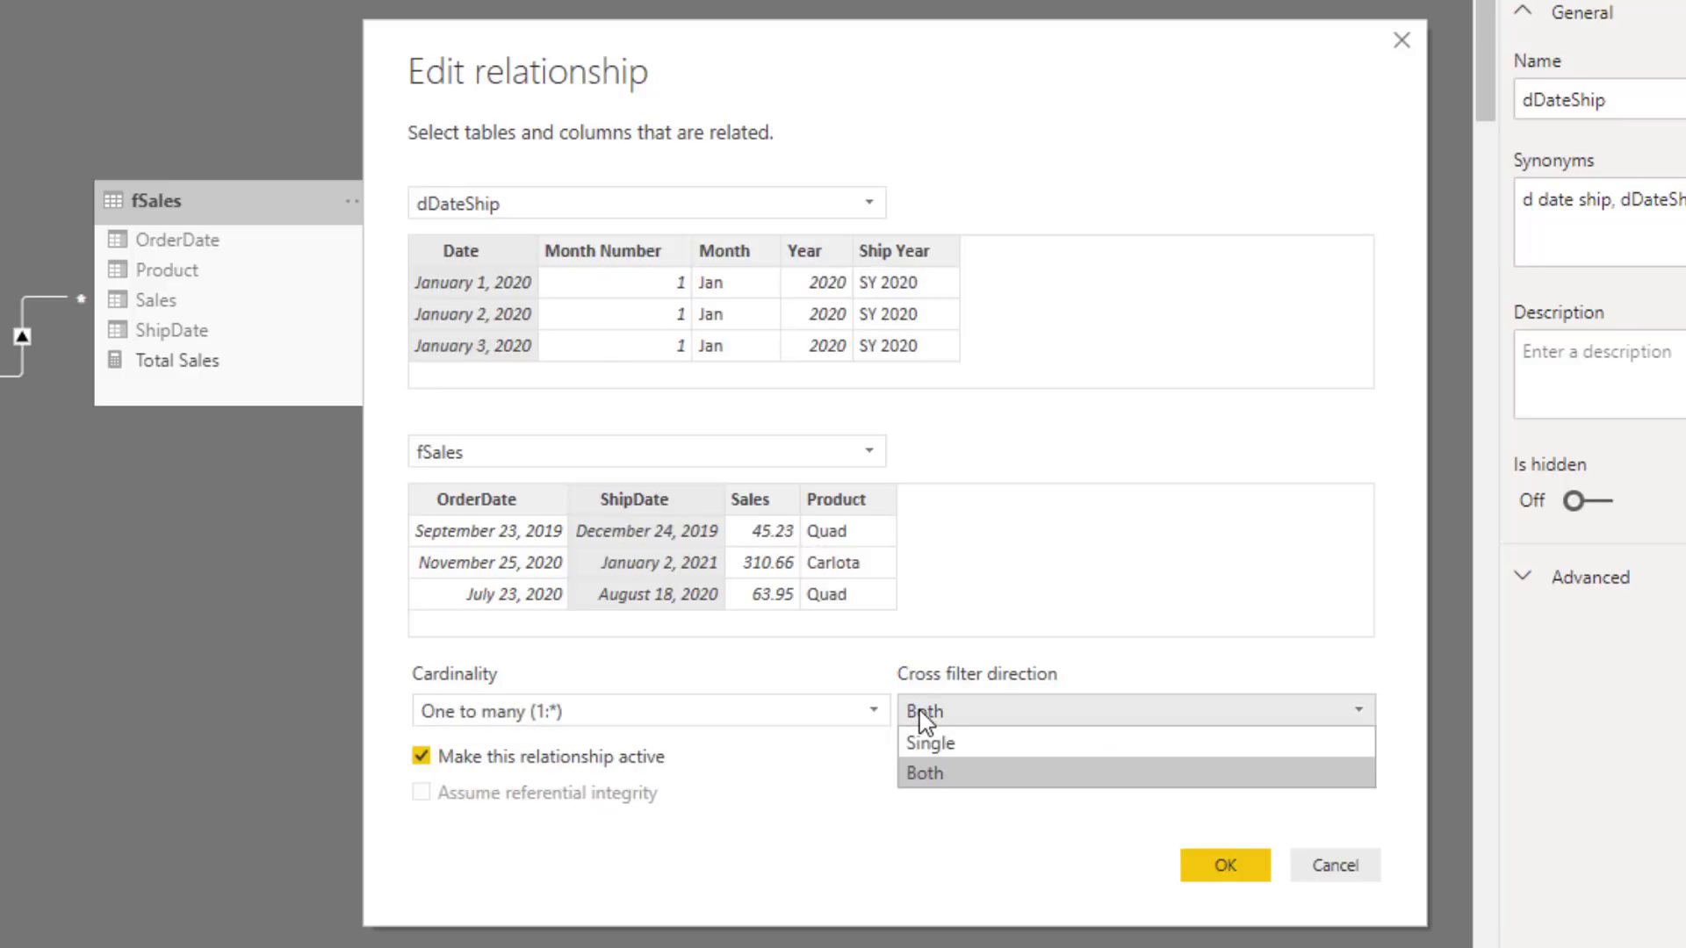
pyautogui.click(947, 746)
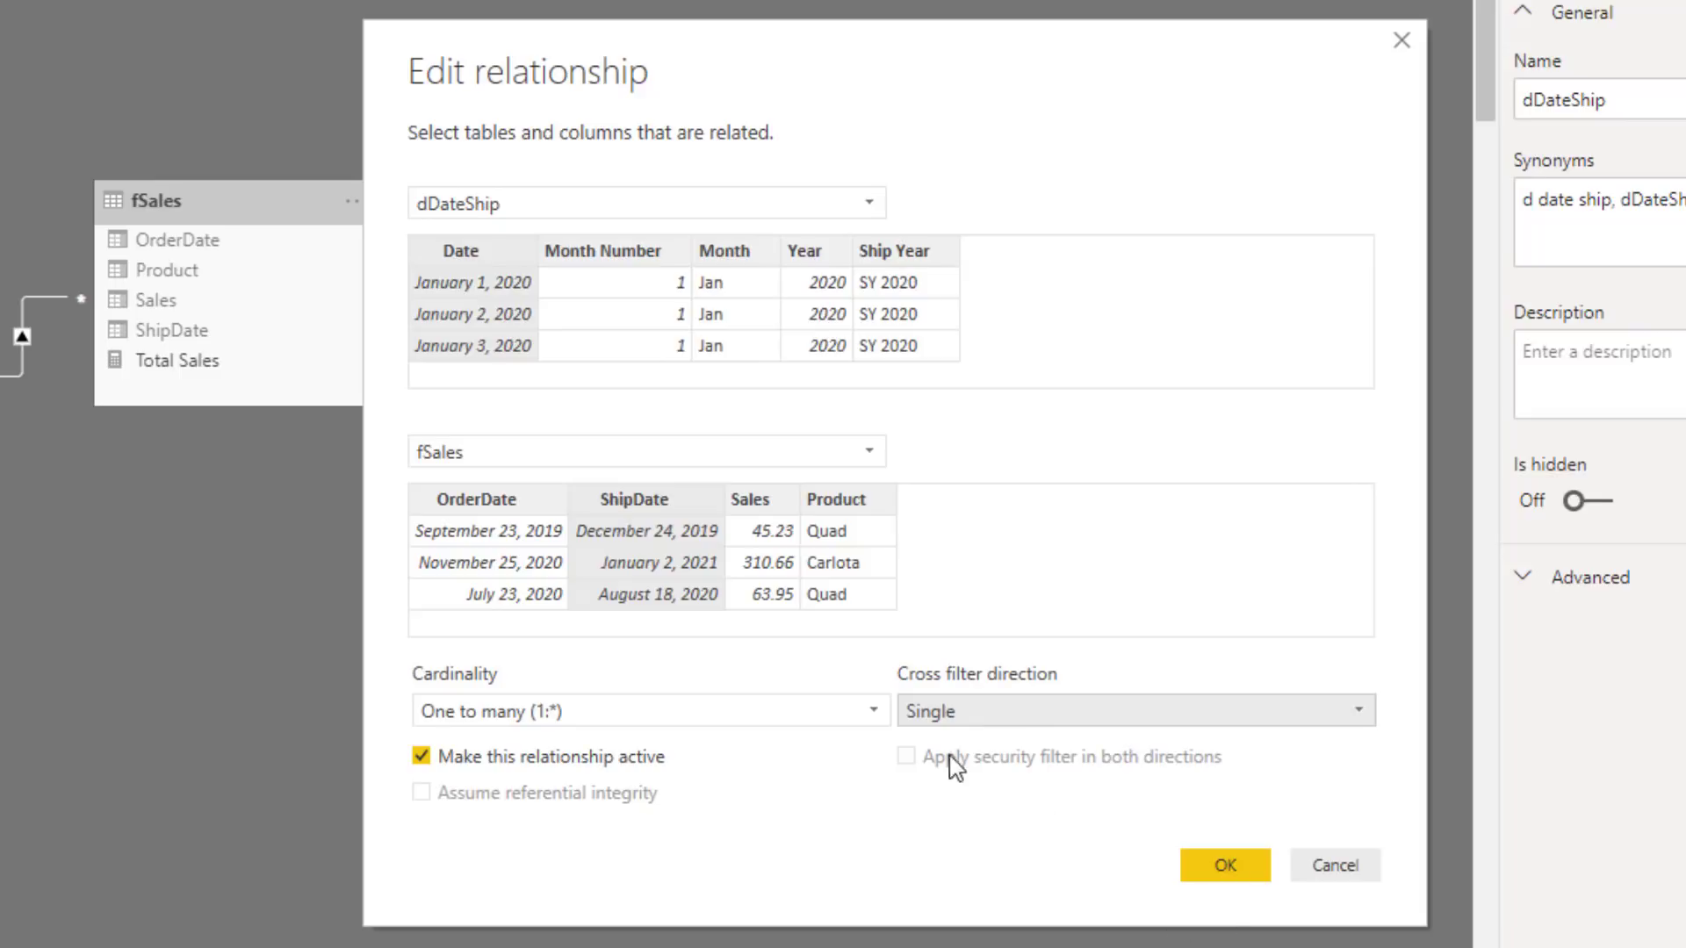
pyautogui.click(1224, 866)
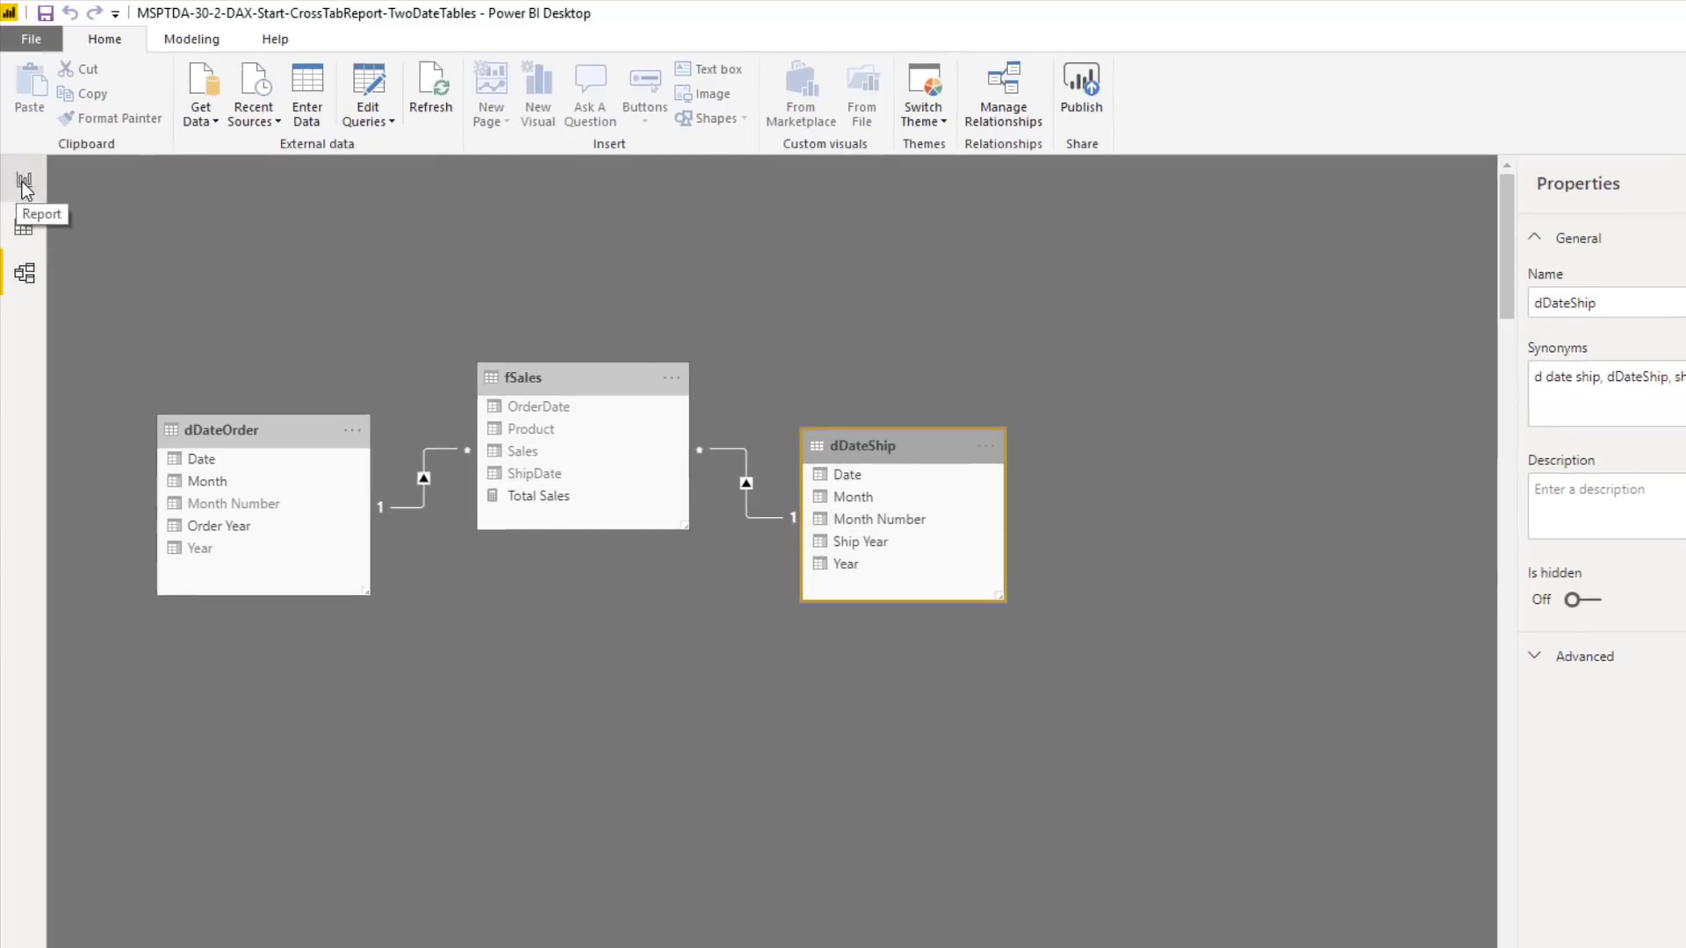
# Insert a matrix with dDateOrder Order Year on rows, dDateShip Ship Year on columns, and Total Sales values
pyautogui.click(25, 184)
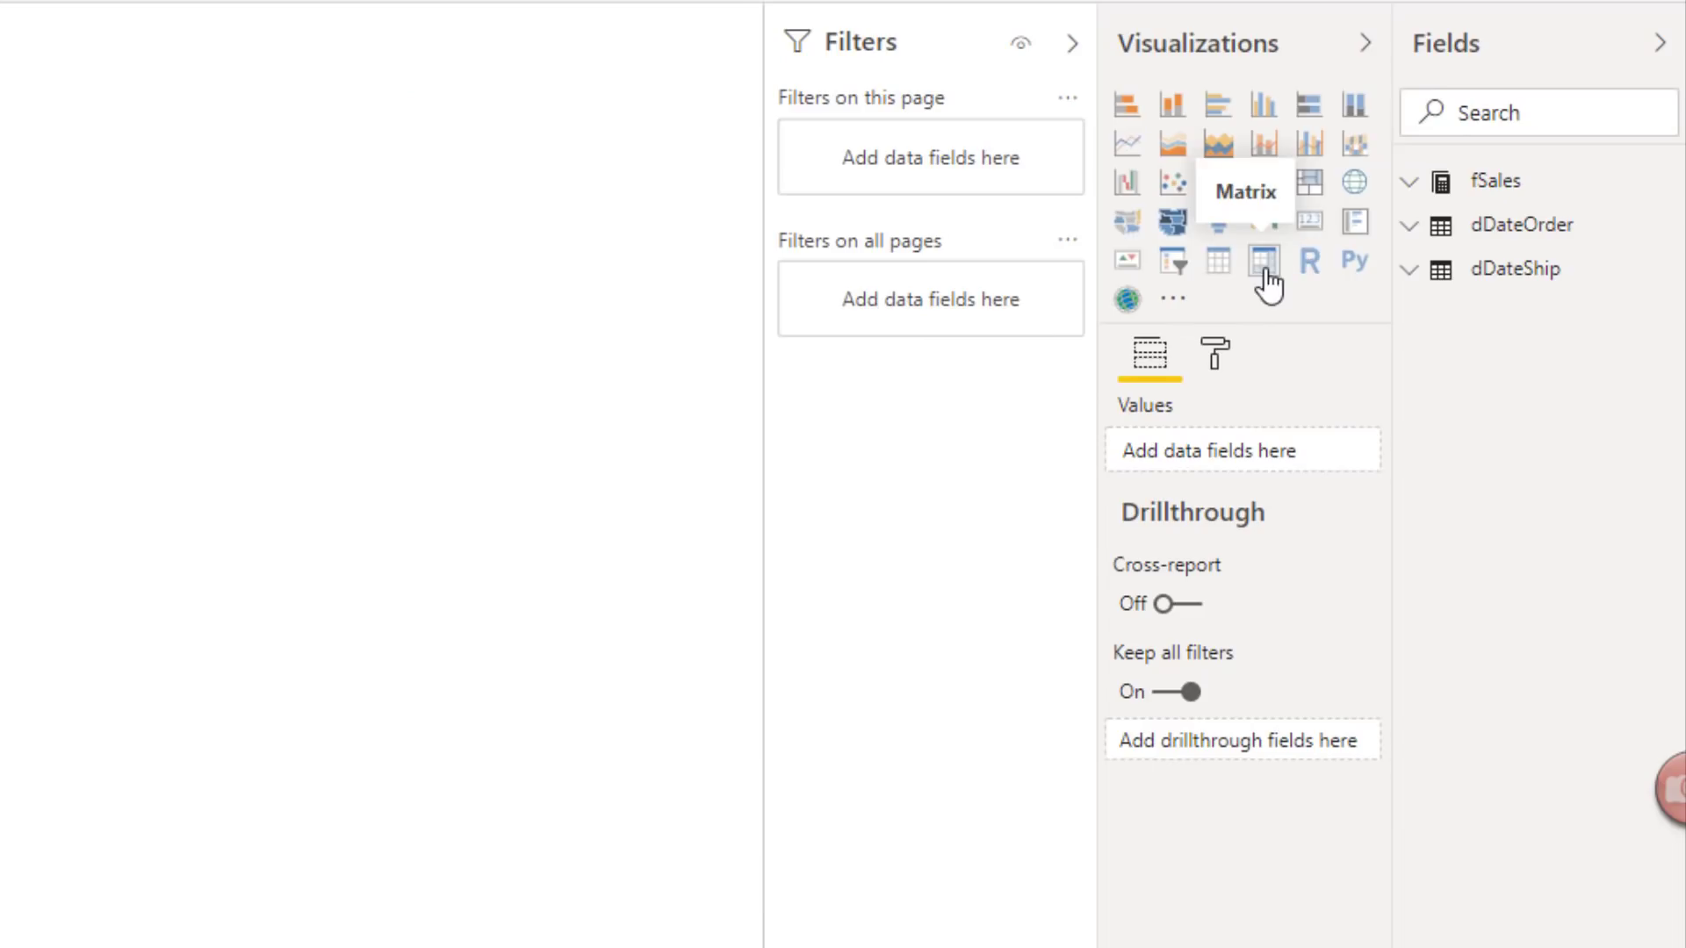
pyautogui.click(1265, 271)
pyautogui.click(1409, 226)
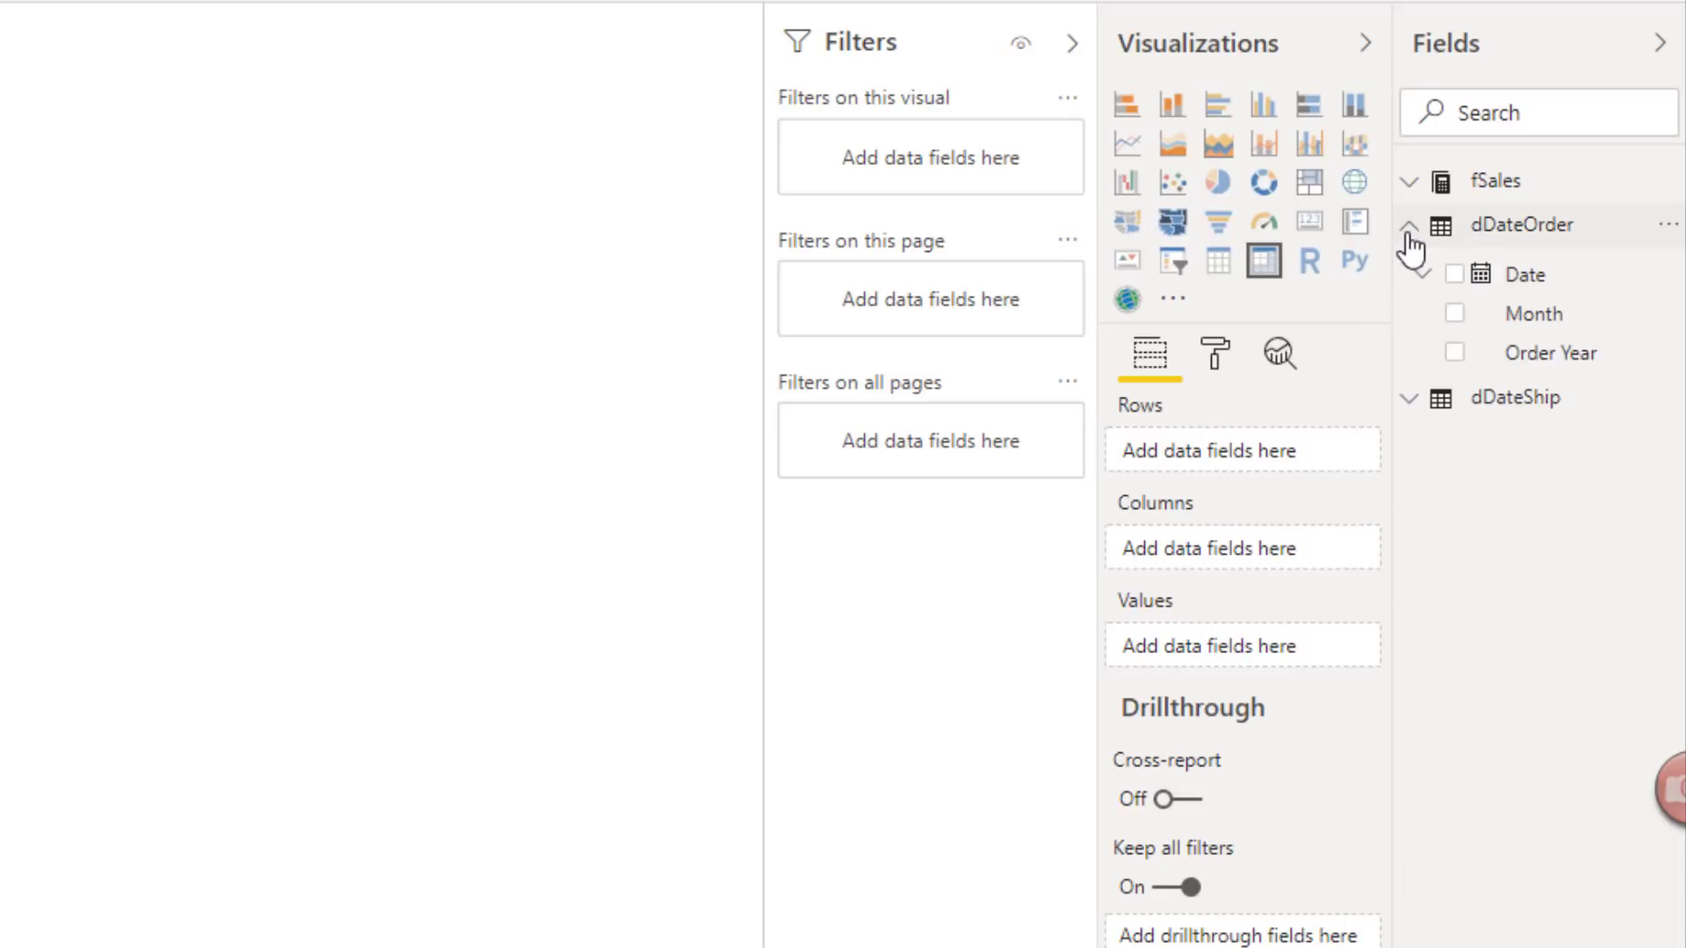
pyautogui.moveTo(1530, 360); pyautogui.dragTo(1282, 453)
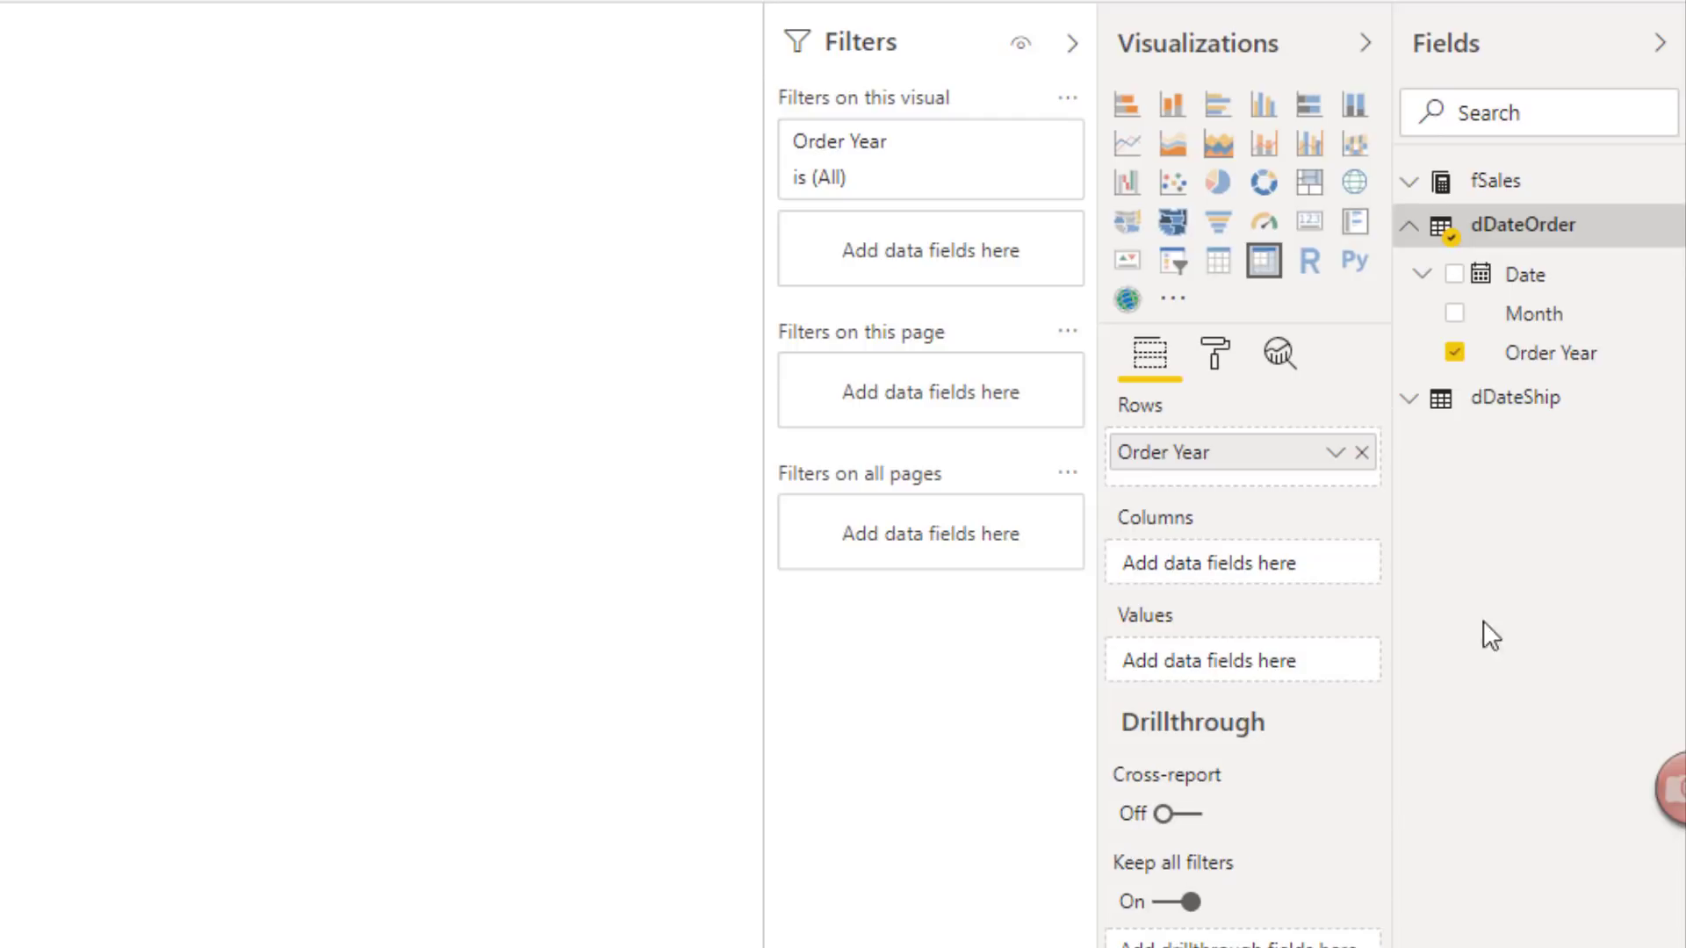
pyautogui.click(1410, 400)
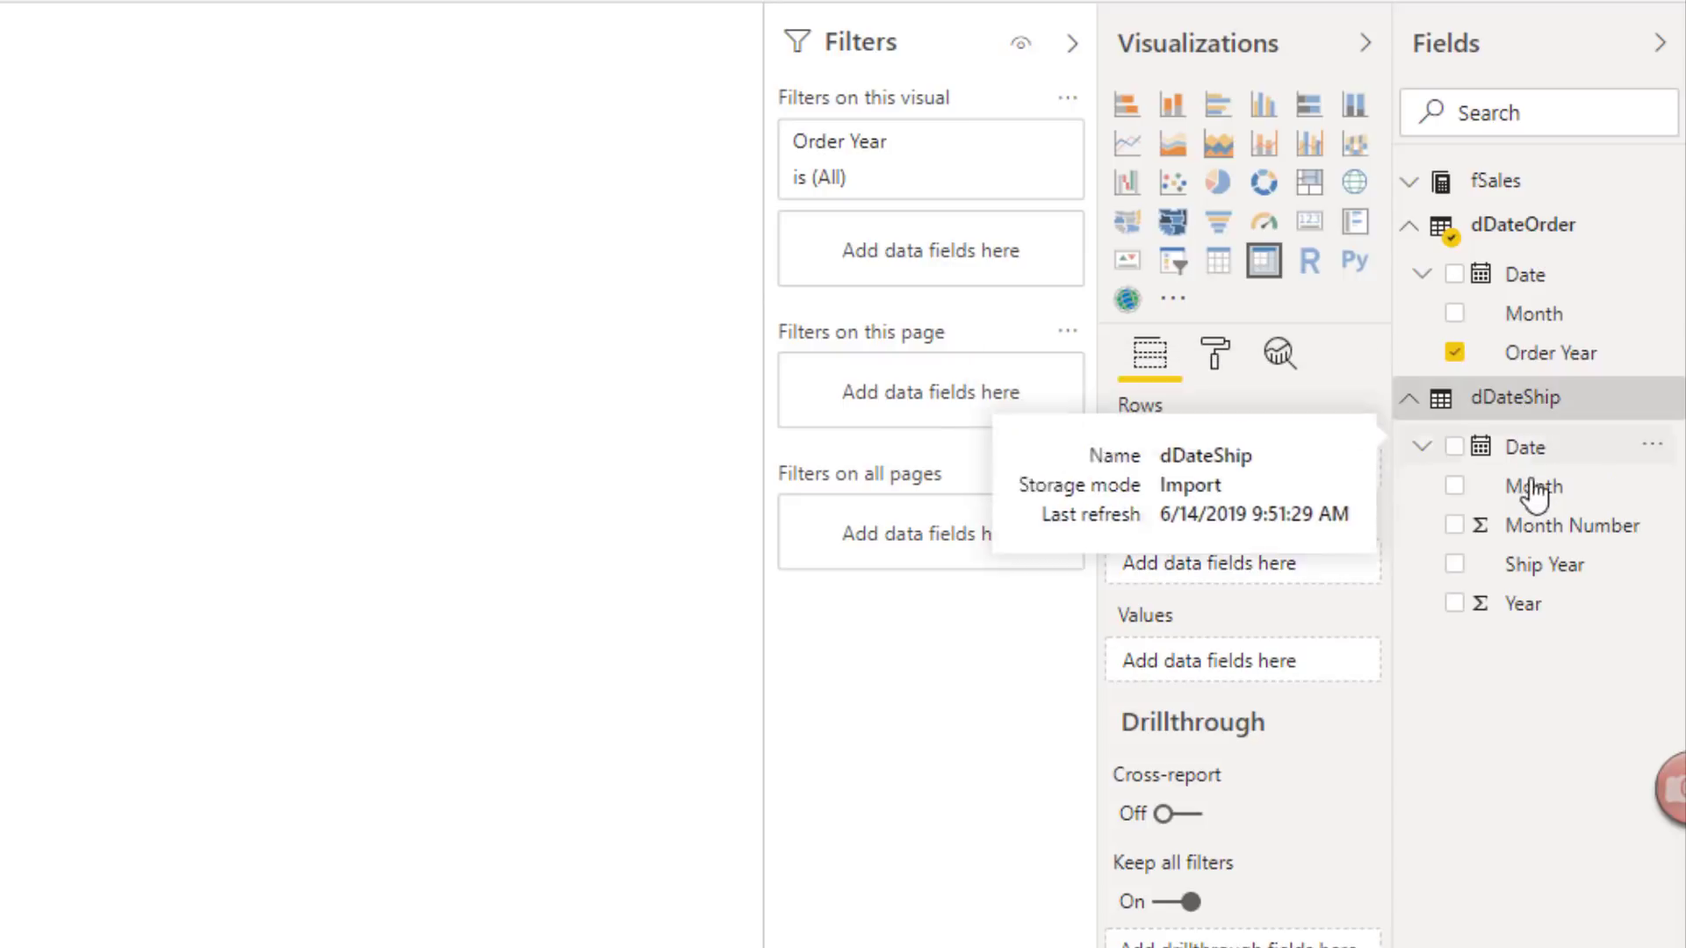
pyautogui.moveTo(1525, 570); pyautogui.dragTo(1247, 566)
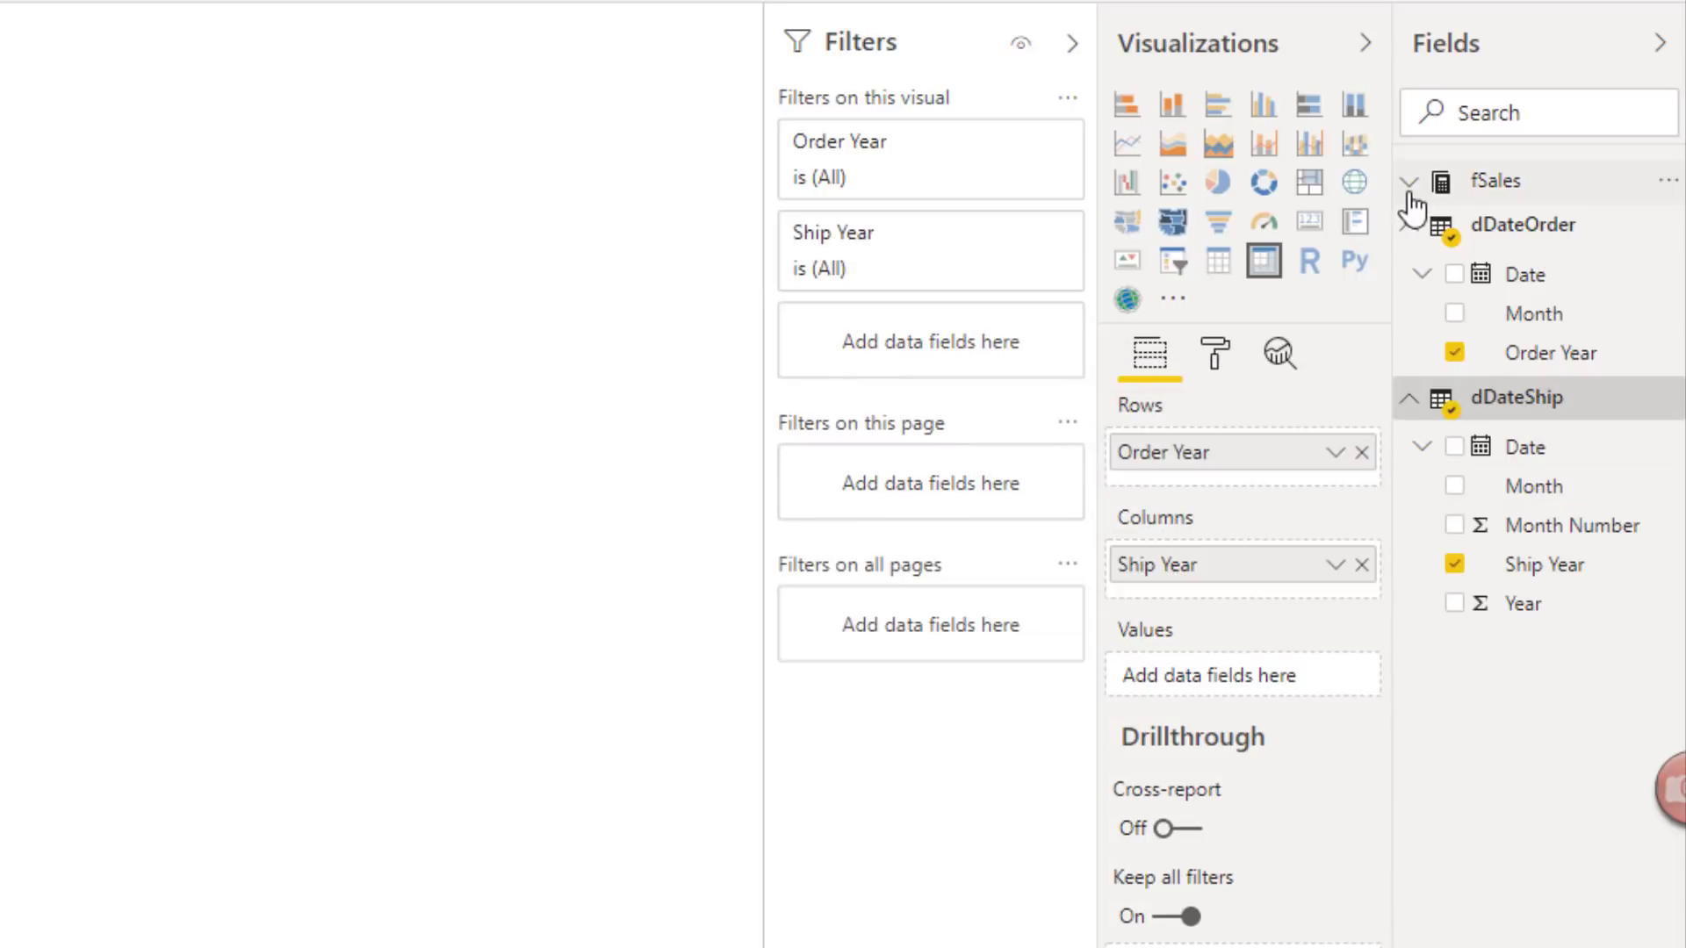
pyautogui.click(1408, 184)
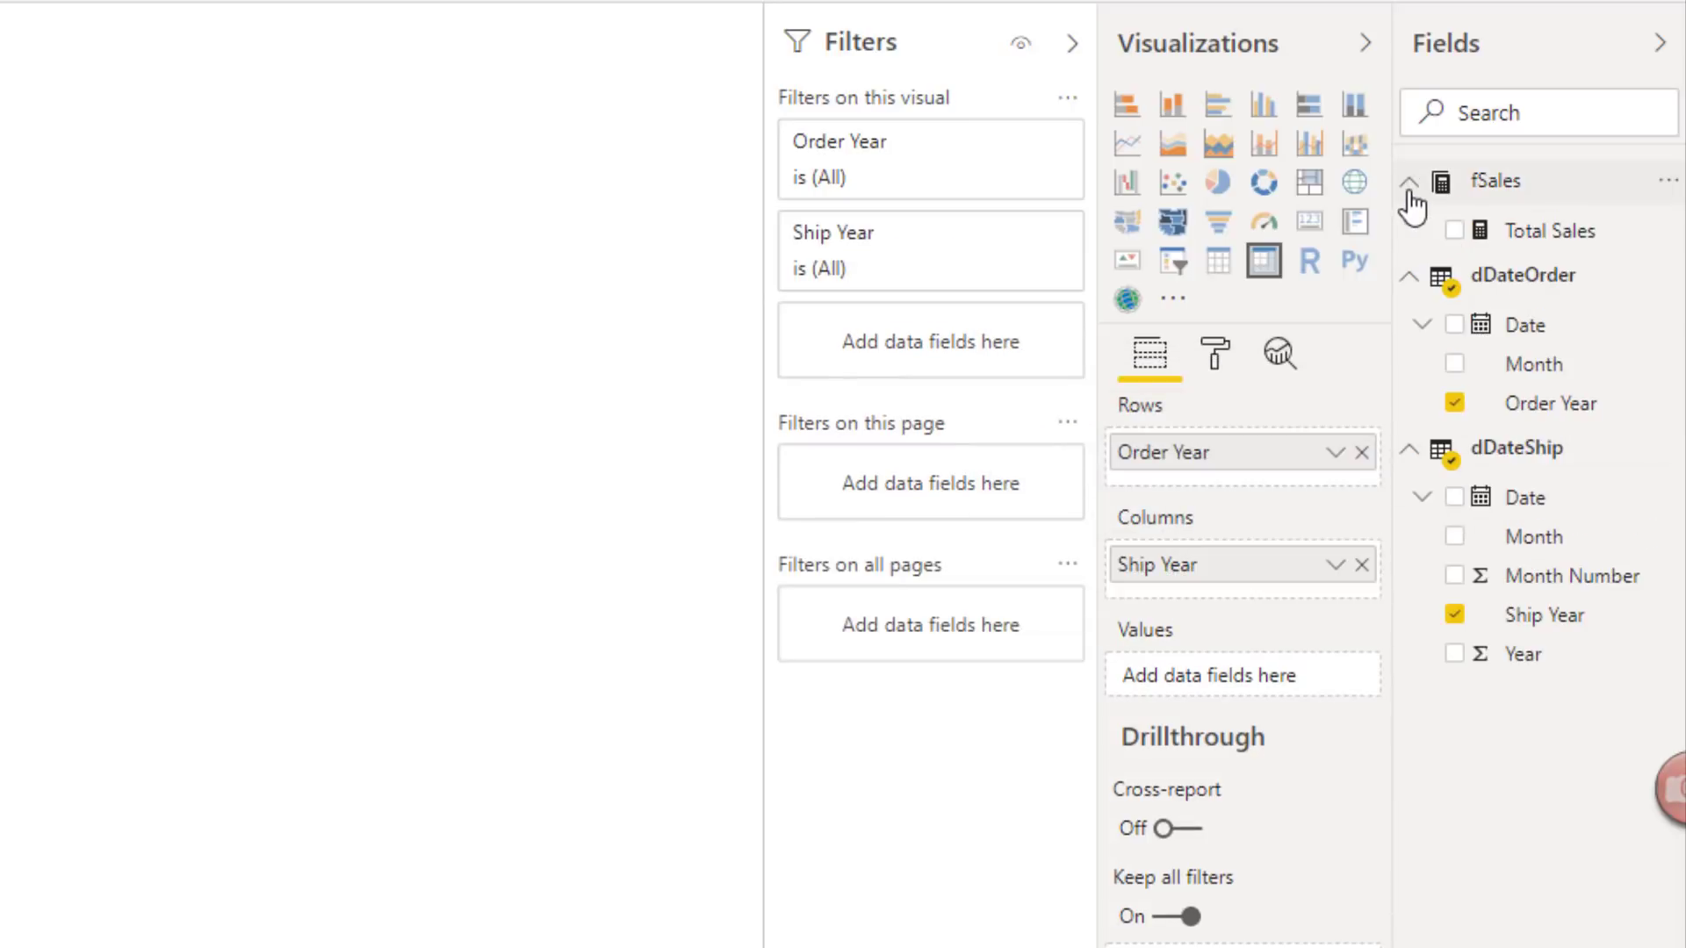
pyautogui.click(1455, 231)
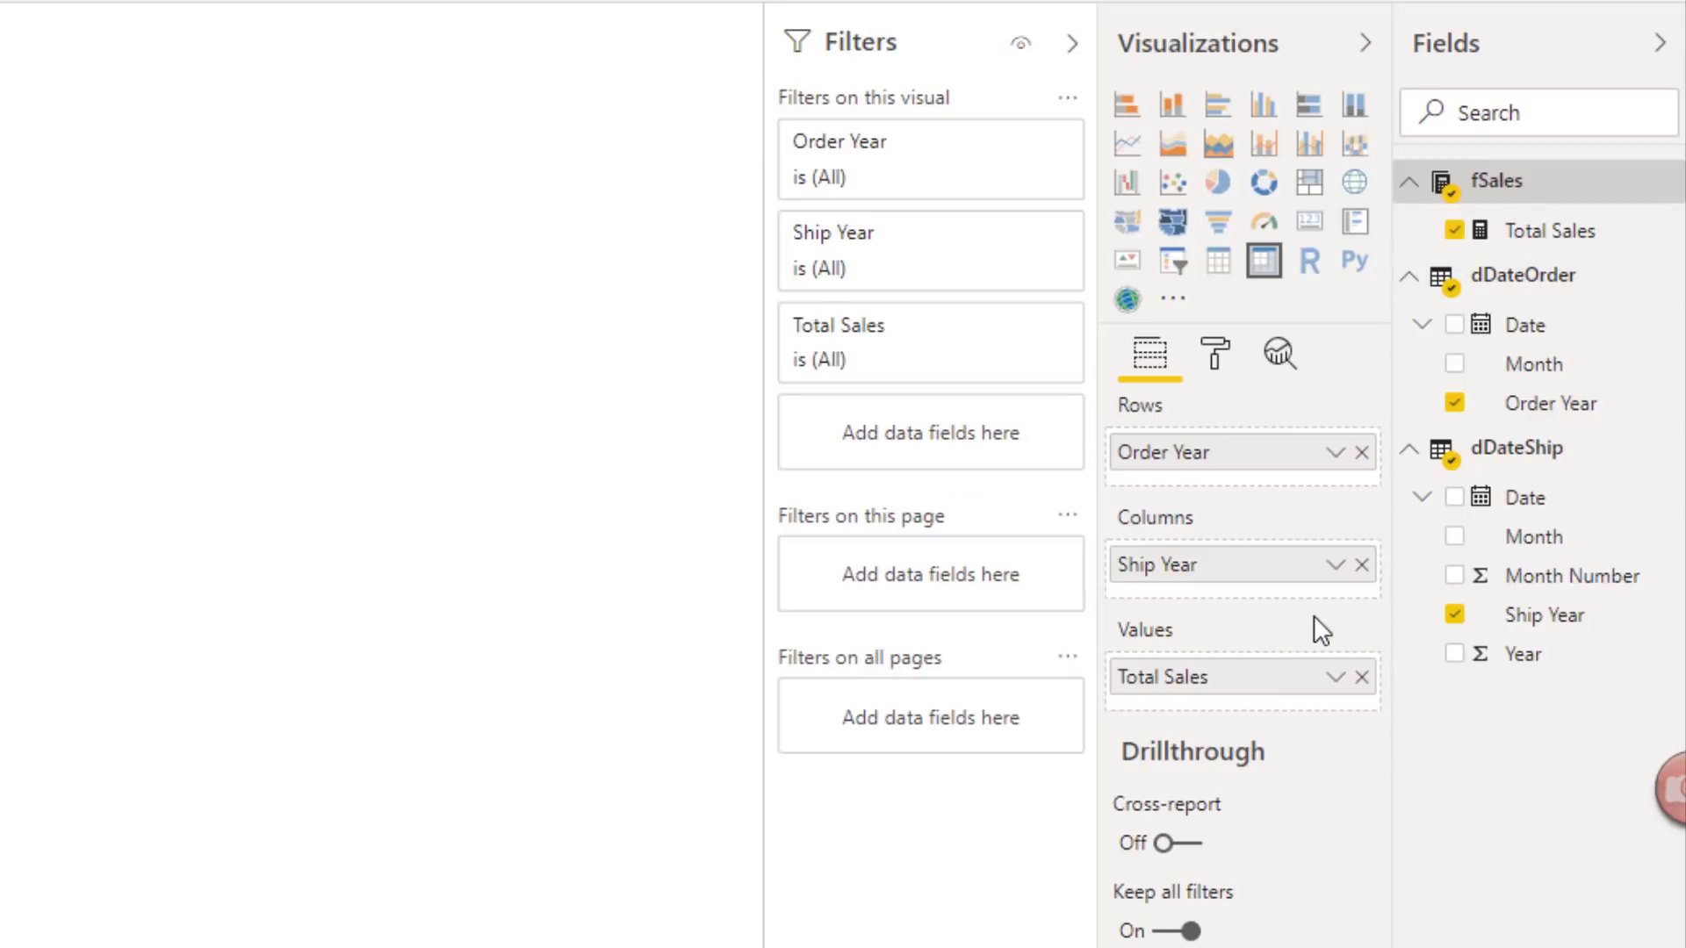
pyautogui.click(1217, 356)
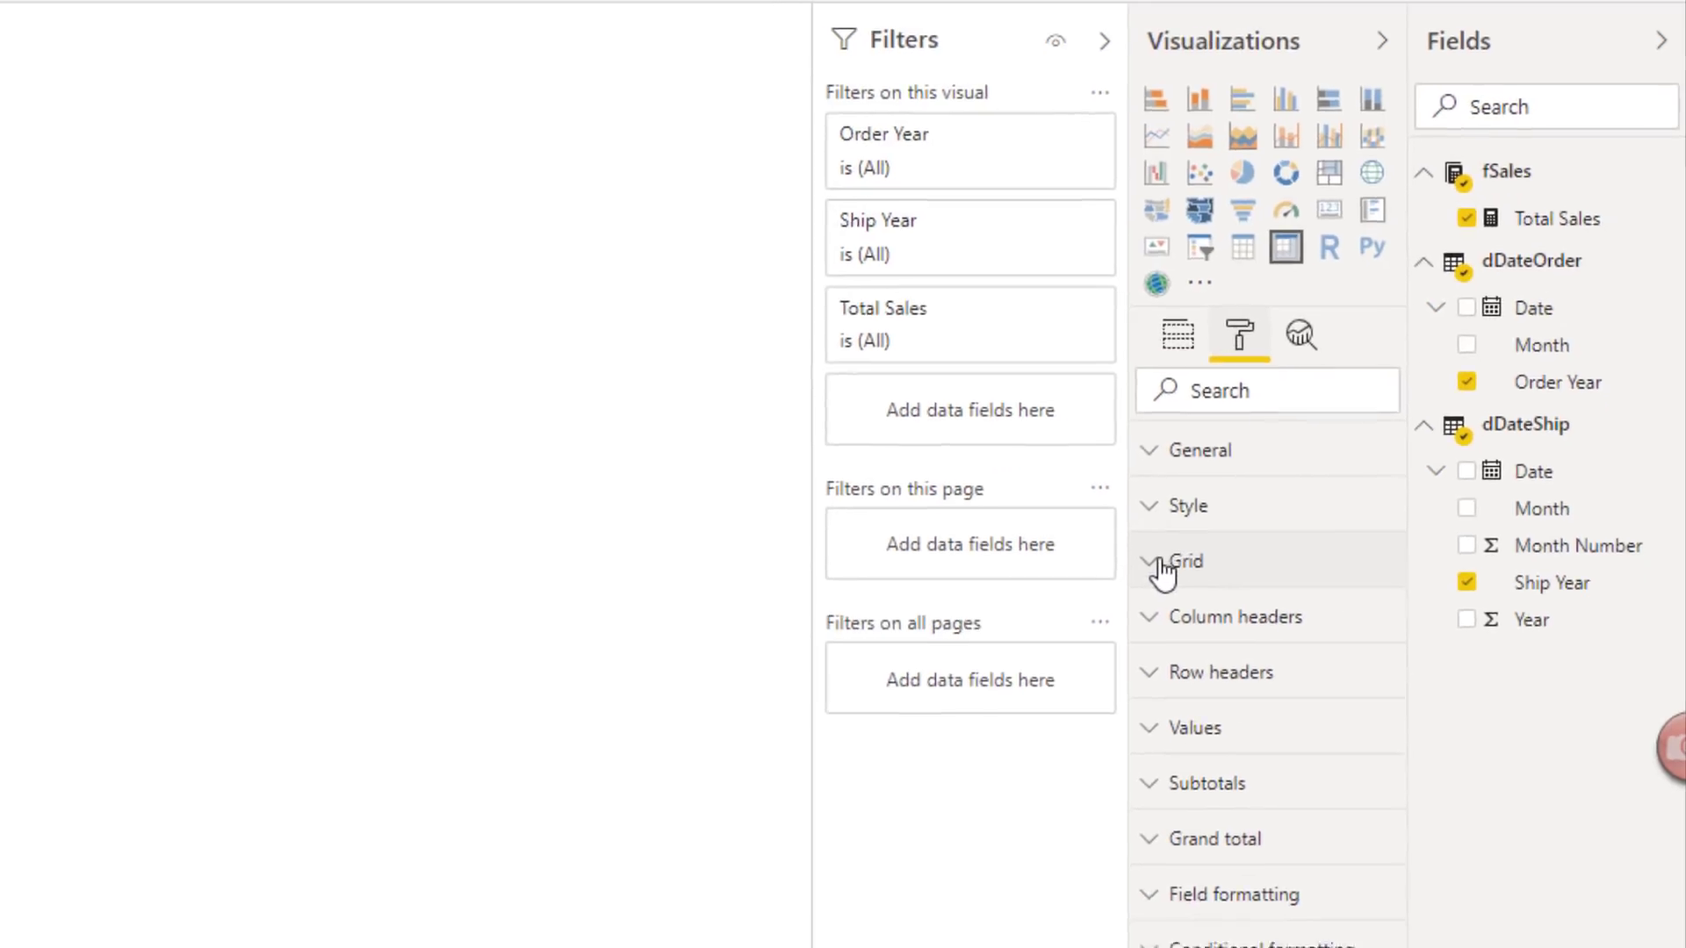
# Raise the matrix grid text size to 15 pt and drag the matrix toward the page centre
pyautogui.click(1163, 571)
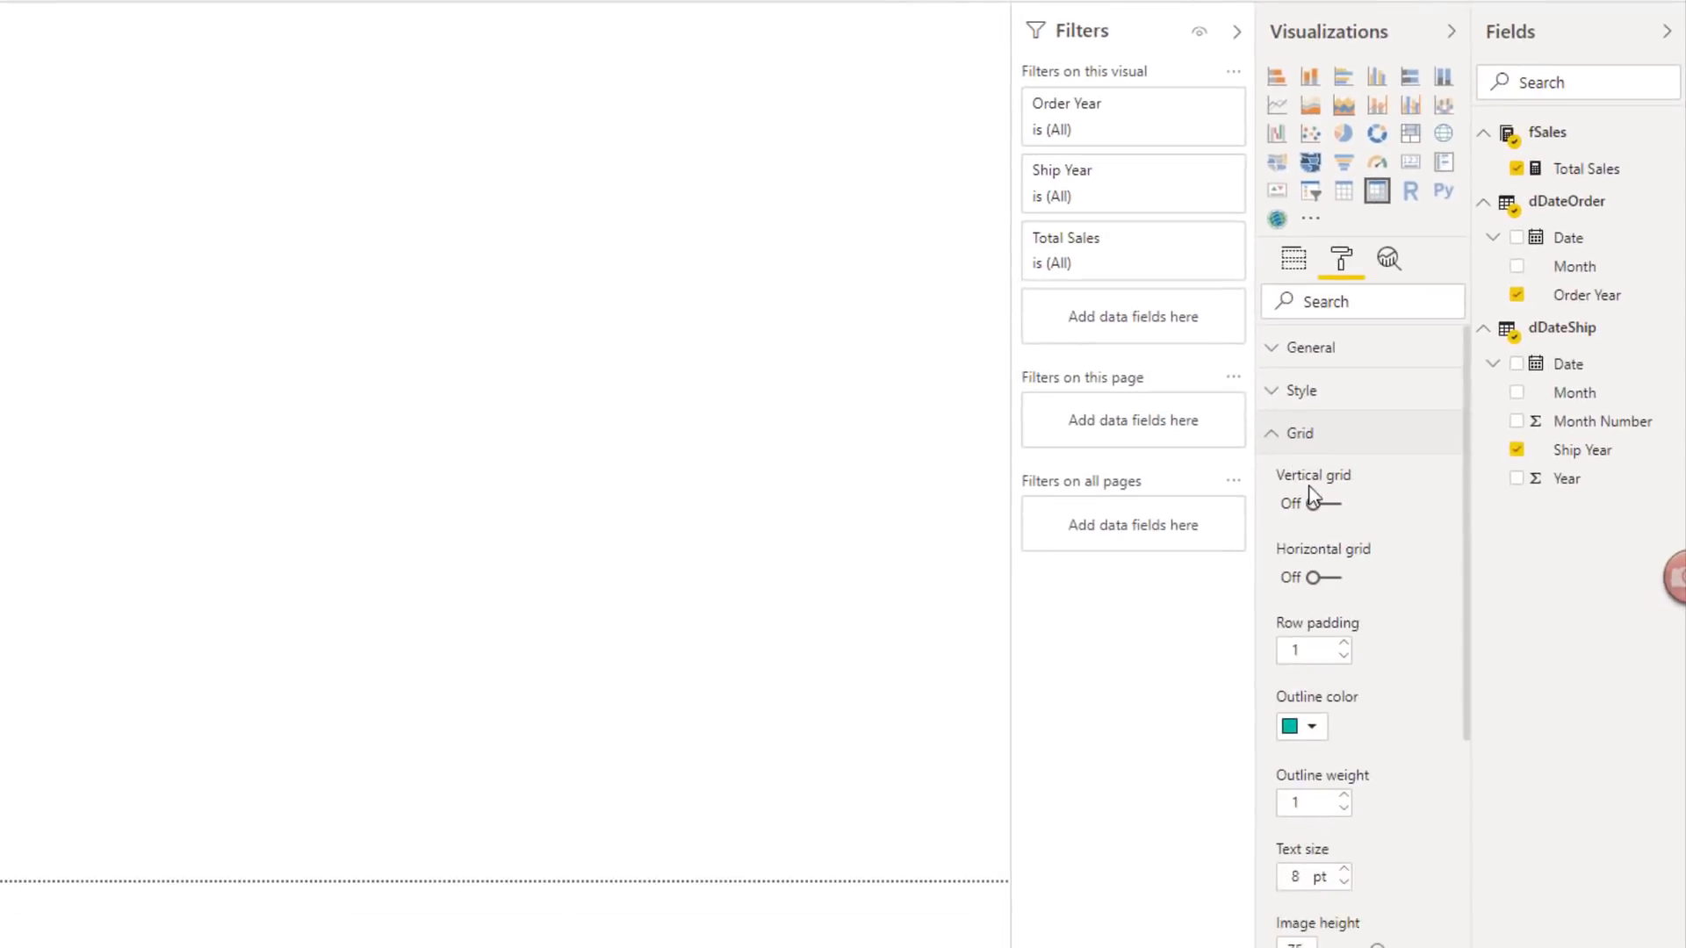
pyautogui.click(1244, 947)
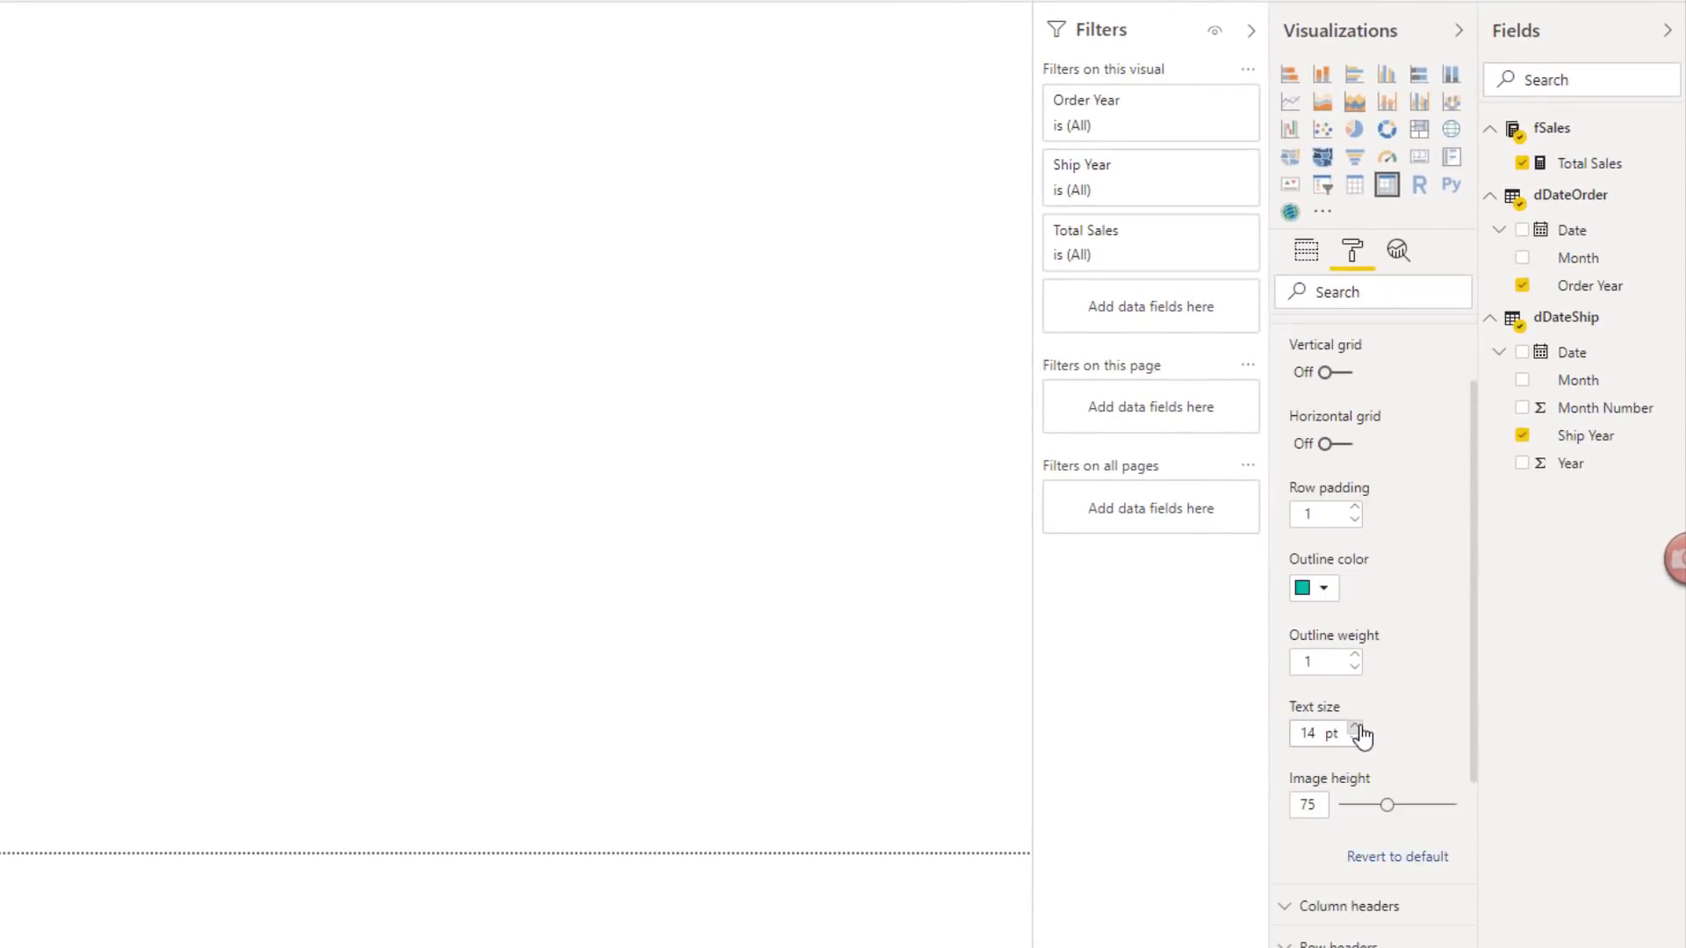
pyautogui.click(1357, 728)
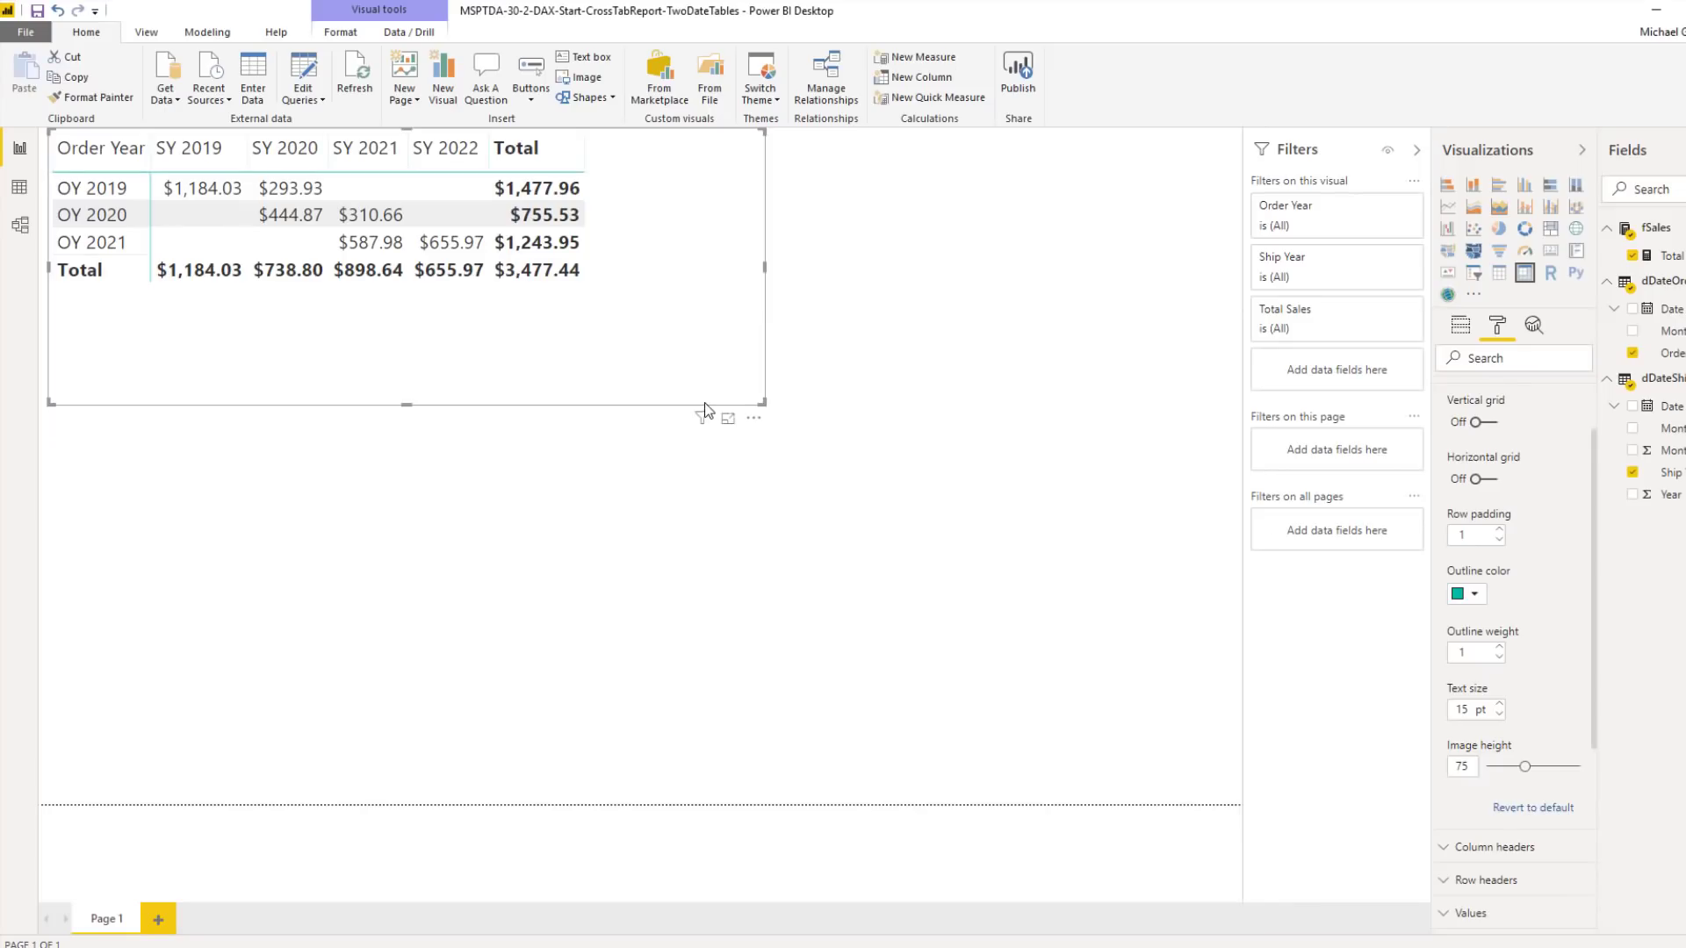
pyautogui.moveTo(705, 411); pyautogui.dragTo(916, 585)
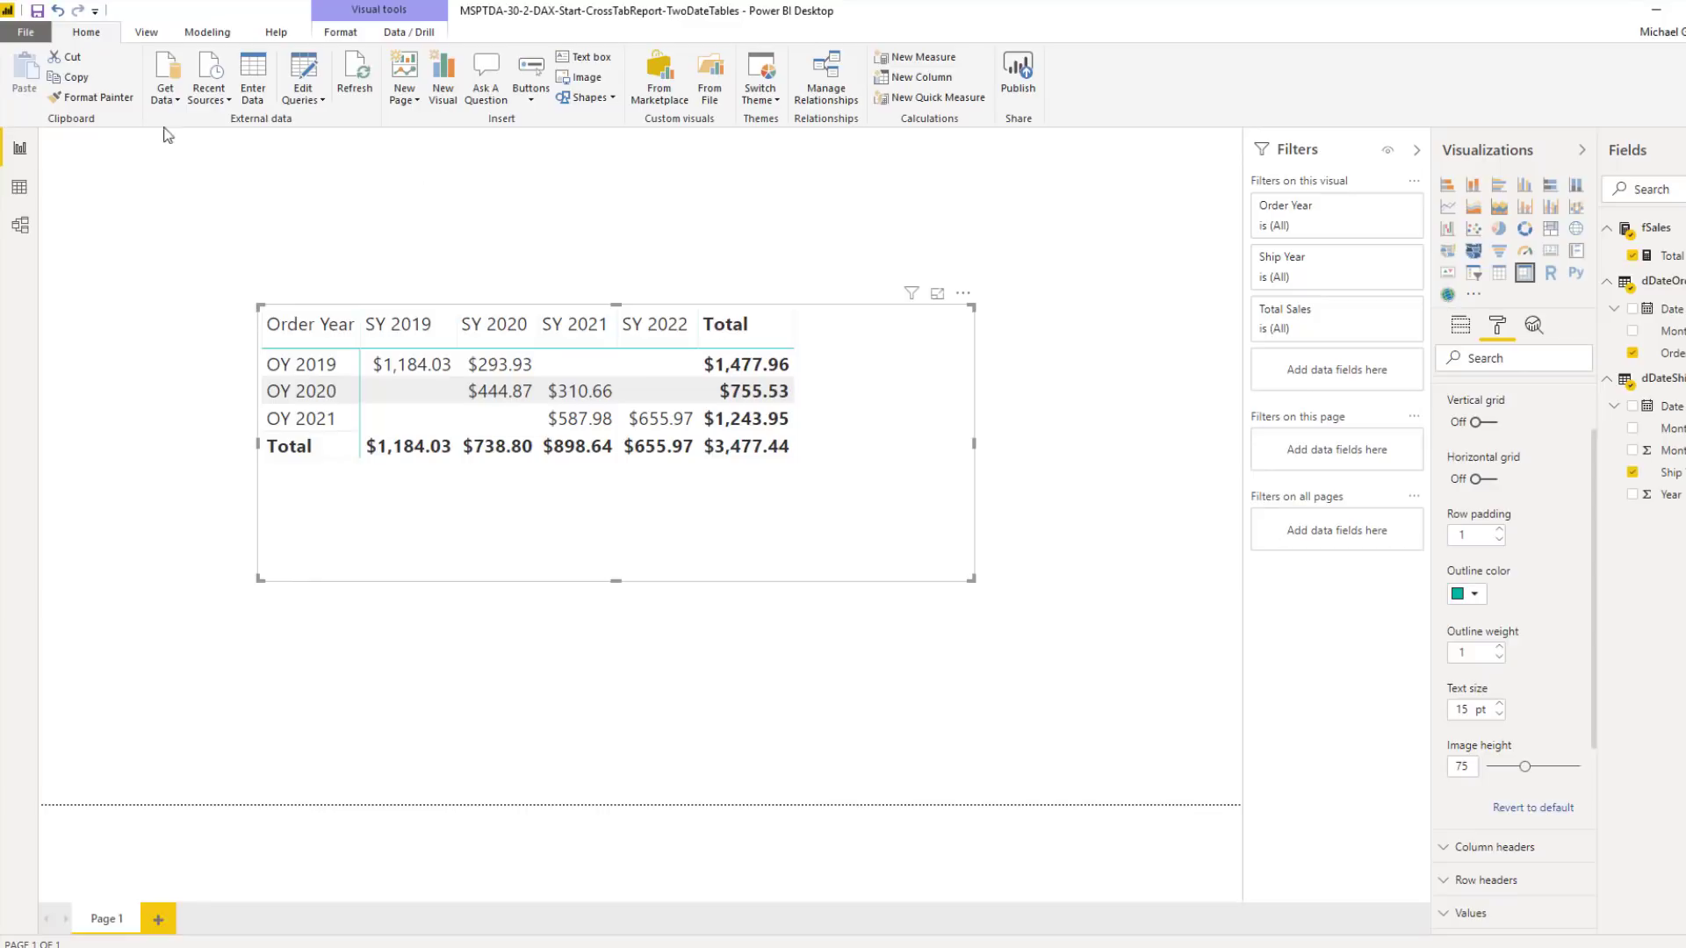
pyautogui.click(20, 225)
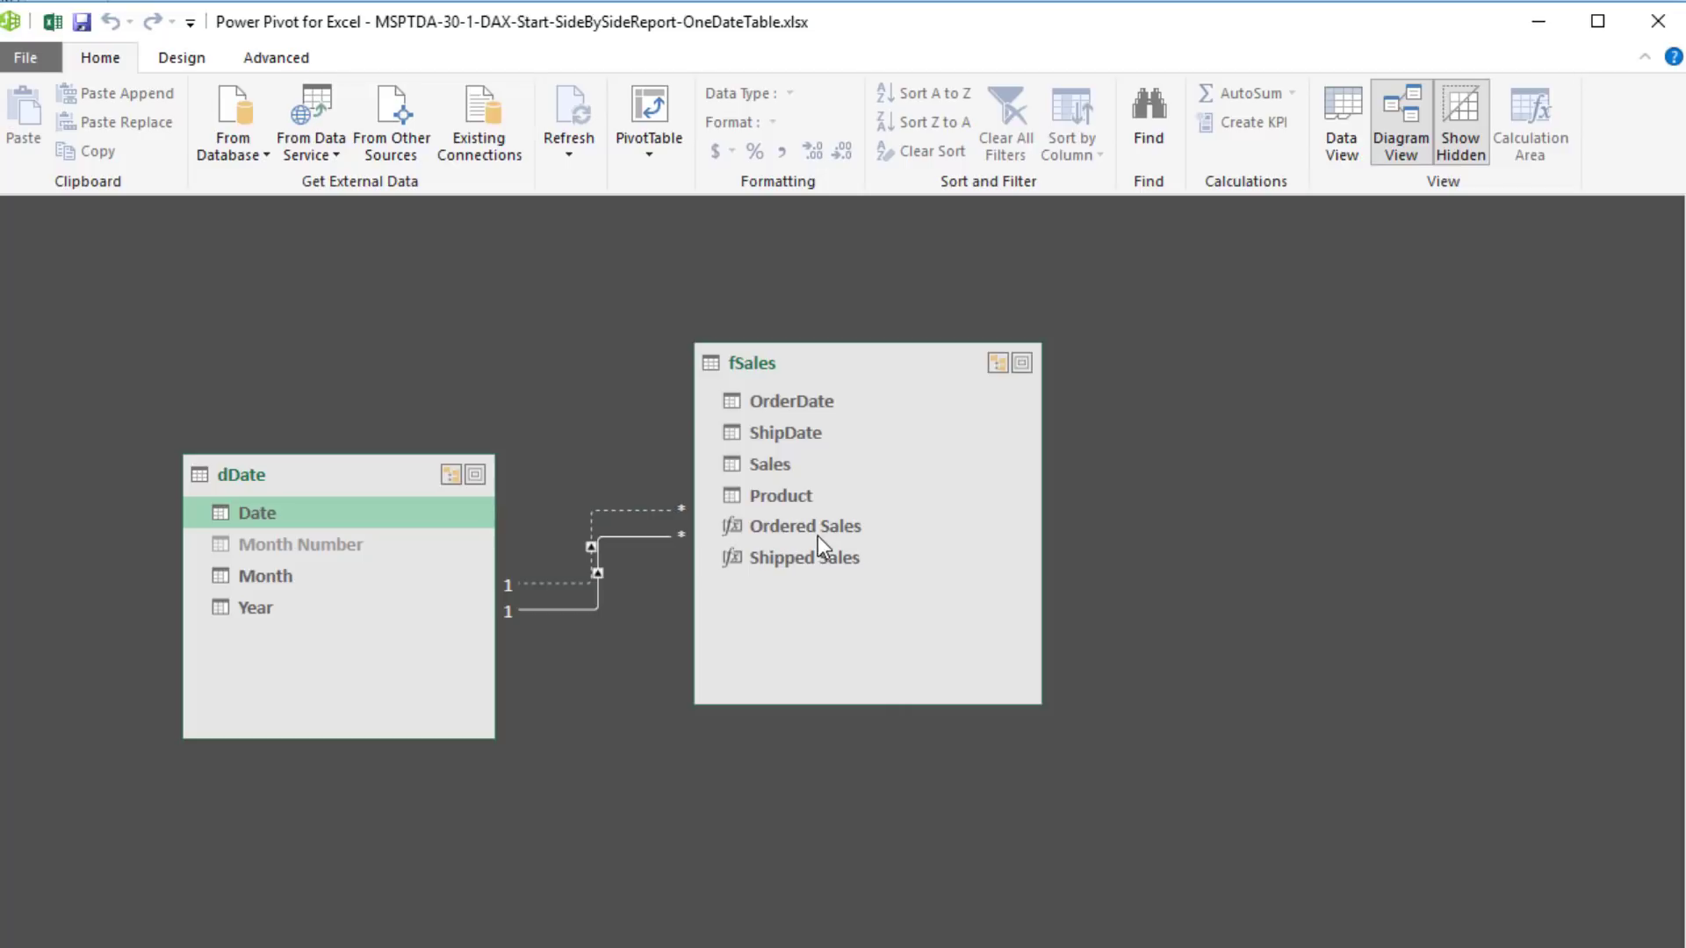
# Switch Power Pivot to Data View to show the fSales grid with Ordered Sales and Shipped Sales
pyautogui.click(1336, 154)
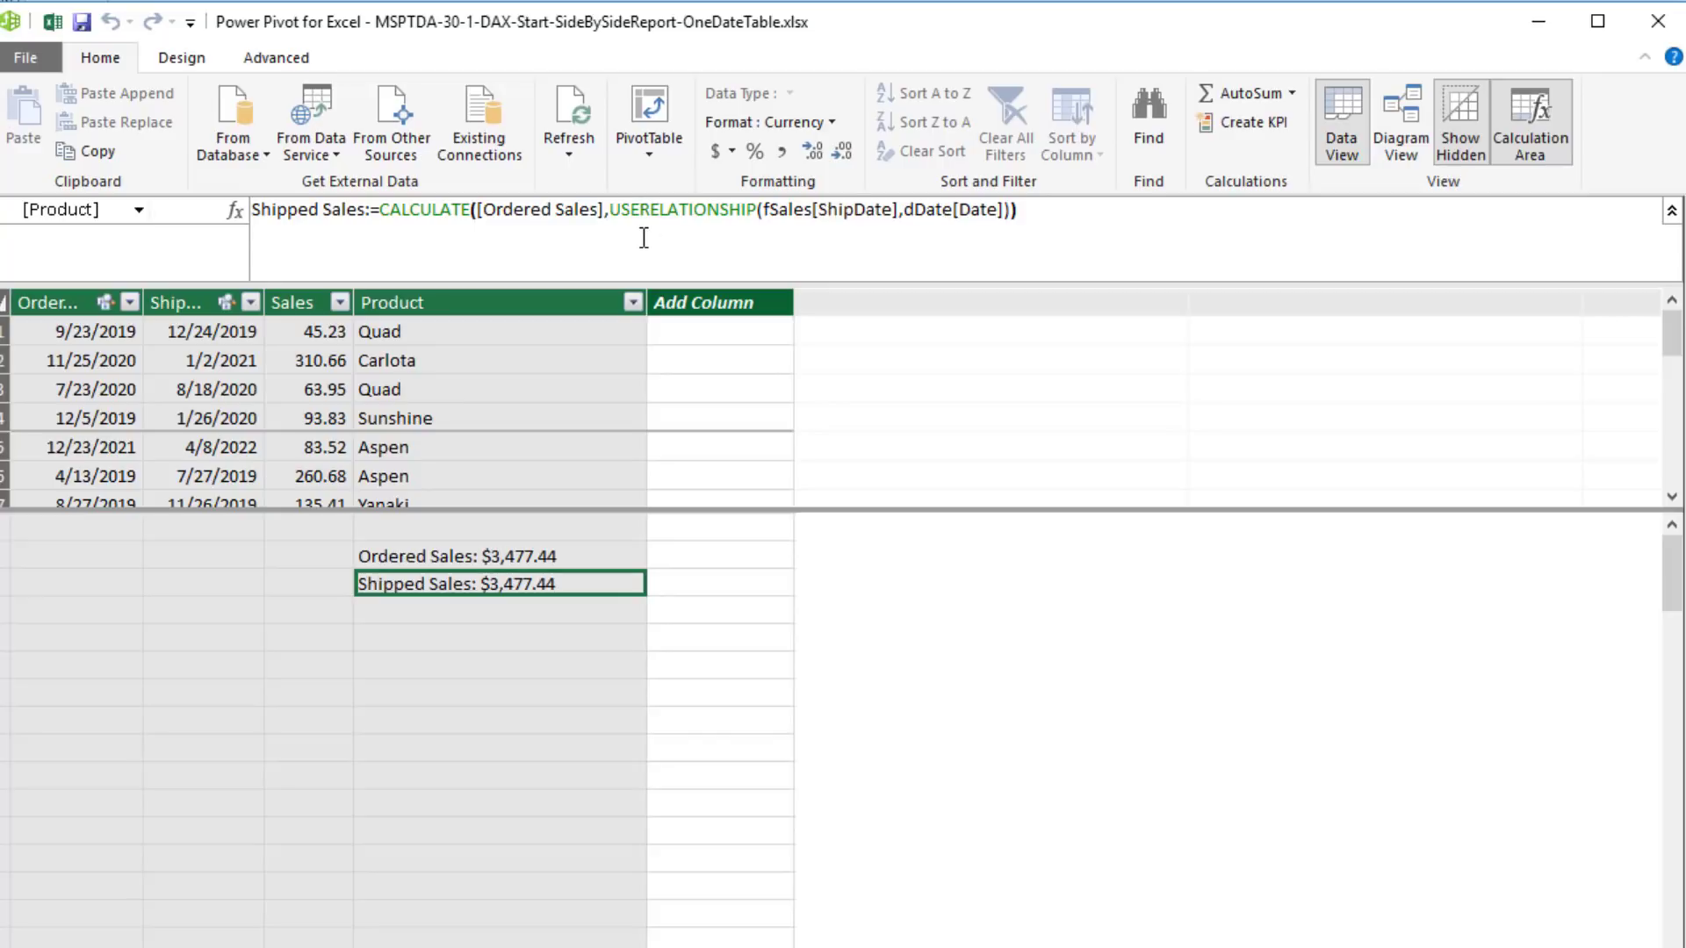